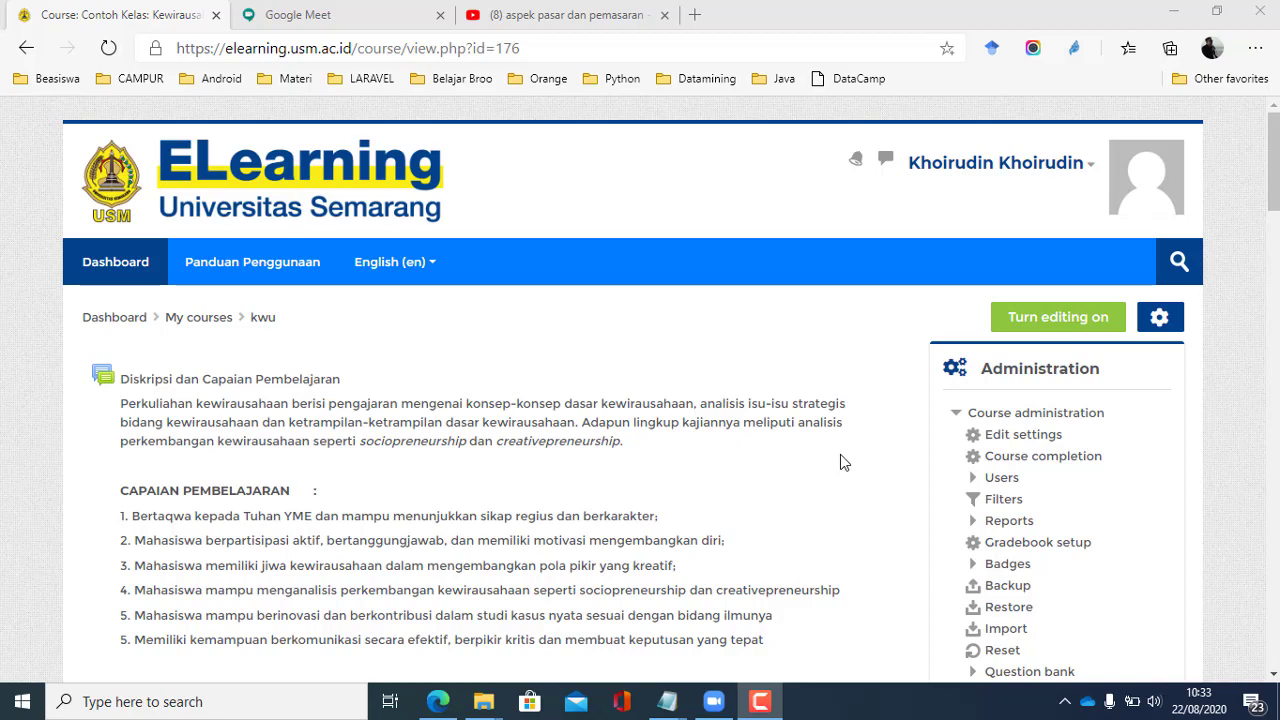
Turn on course editing and start adding a URL resource to the section Pertemuan 7 - ASPEK PASAR DAN PEMASARAN
{"action": "scroll", "coordinate": [843, 462], "scroll_direction": "down", "scroll_amount": 4}
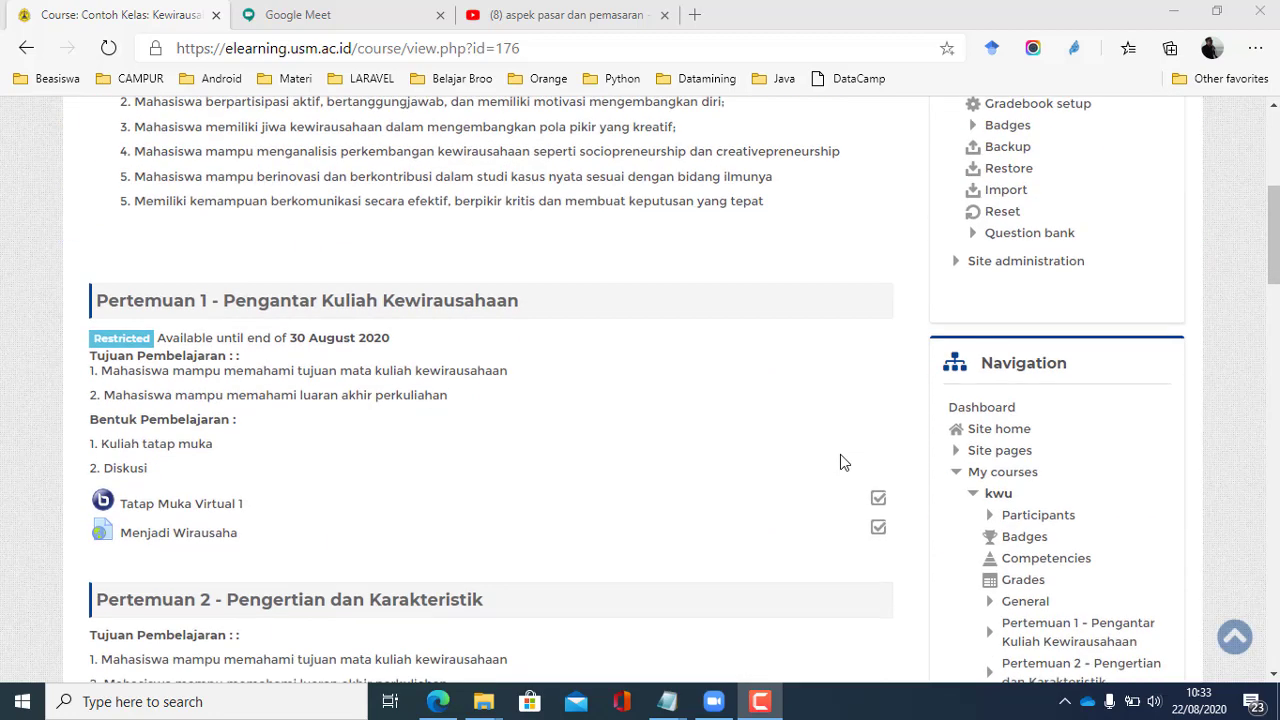
{"action": "scroll", "coordinate": [840, 462], "scroll_direction": "up", "scroll_amount": 4}
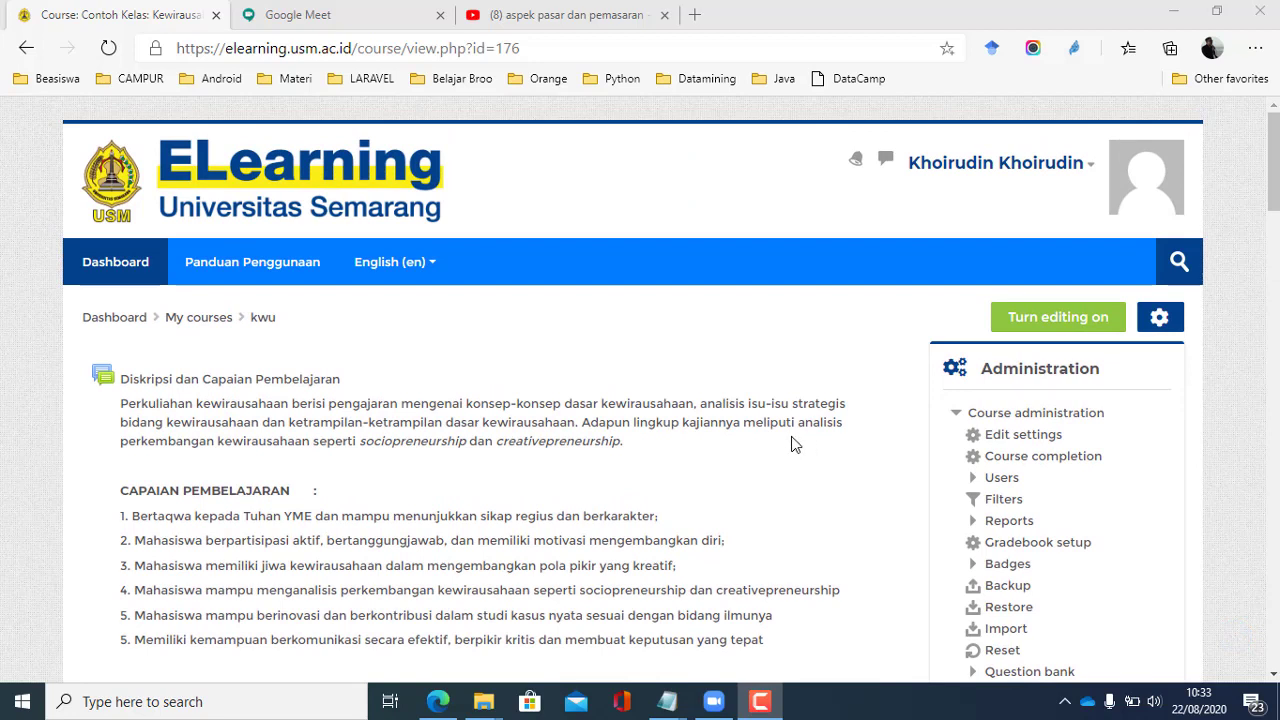
{"action": "left_click", "coordinate": [1020, 325]}
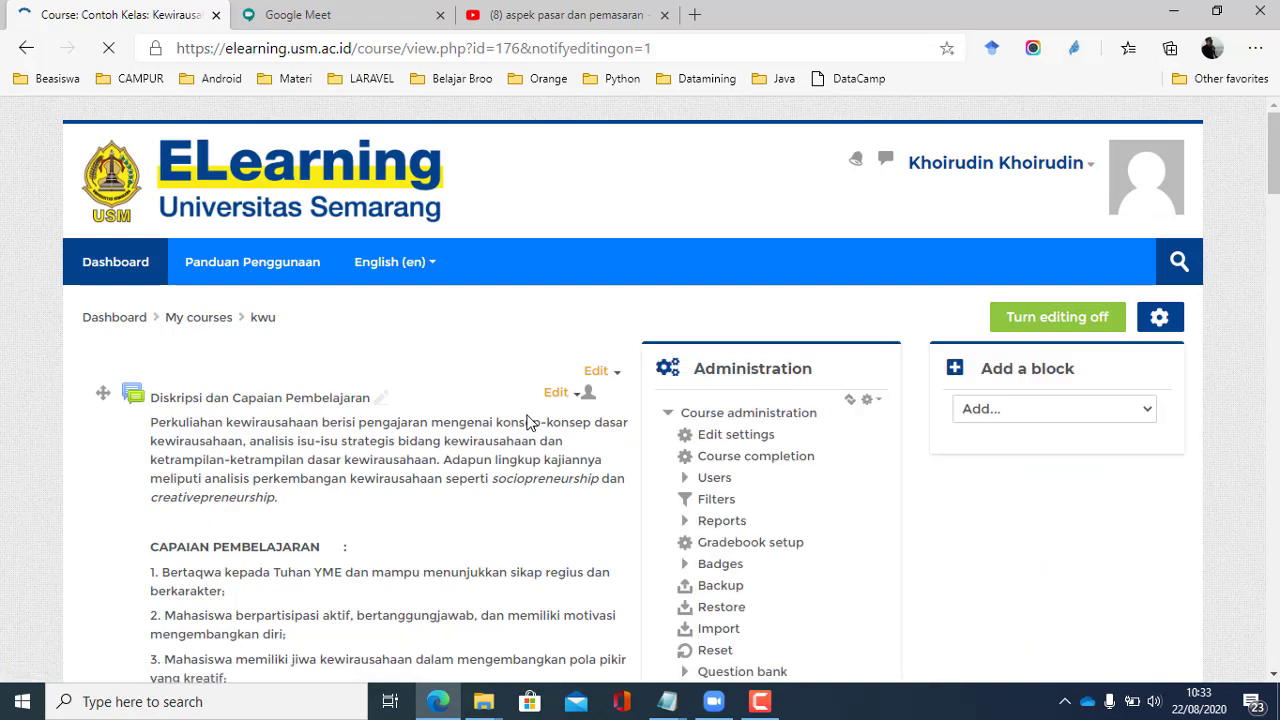
{"action": "scroll", "coordinate": [529, 422], "scroll_direction": "down", "scroll_amount": 20}
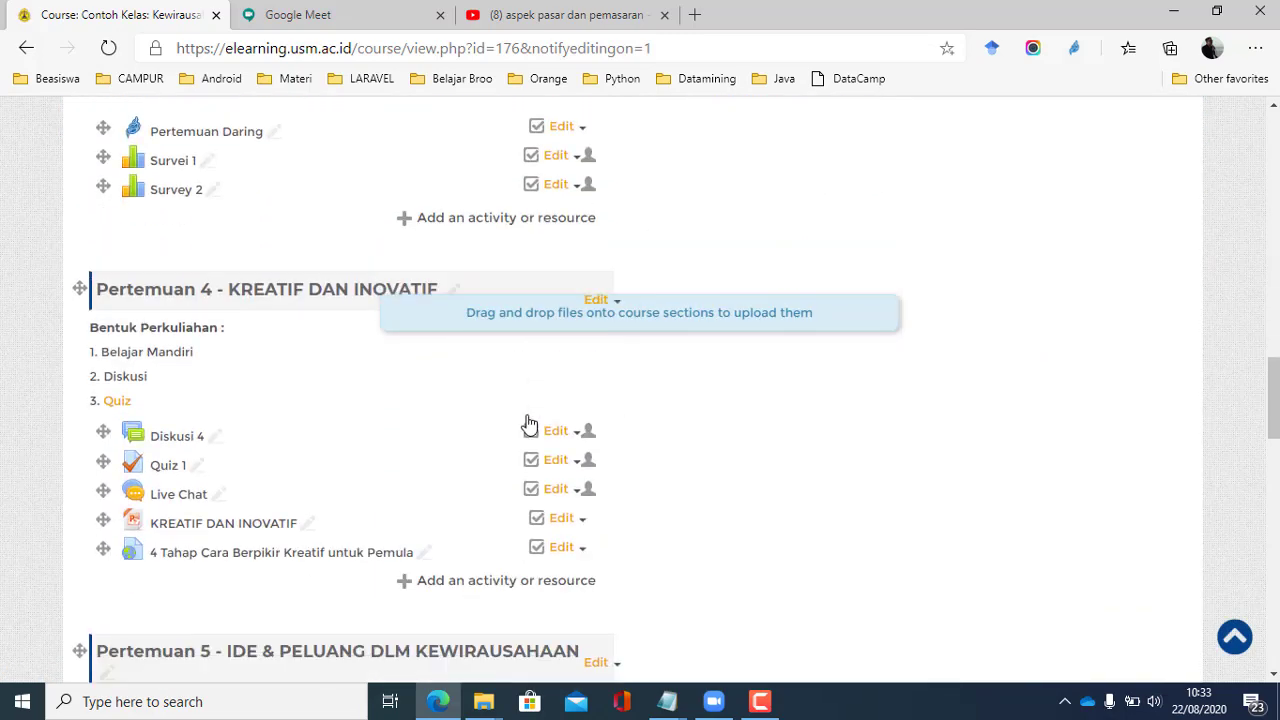
{"action": "scroll", "coordinate": [529, 422], "scroll_direction": "down", "scroll_amount": 10}
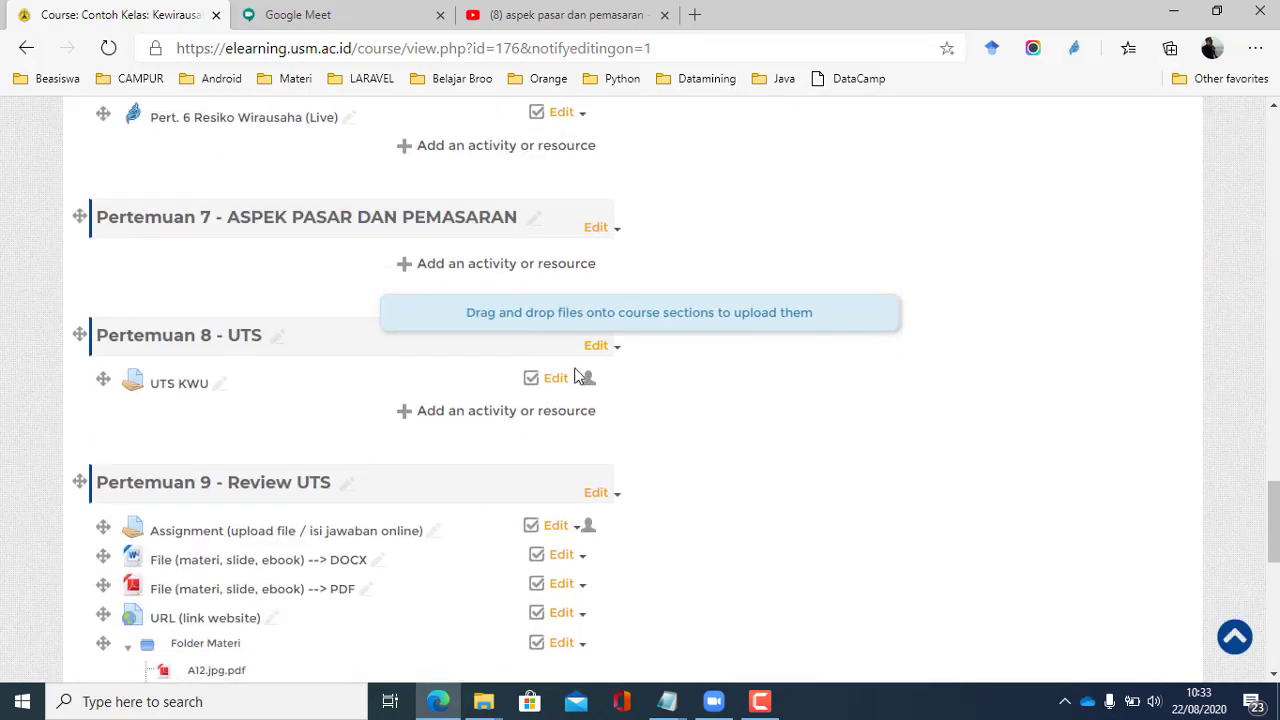
{"action": "left_click", "coordinate": [483, 265]}
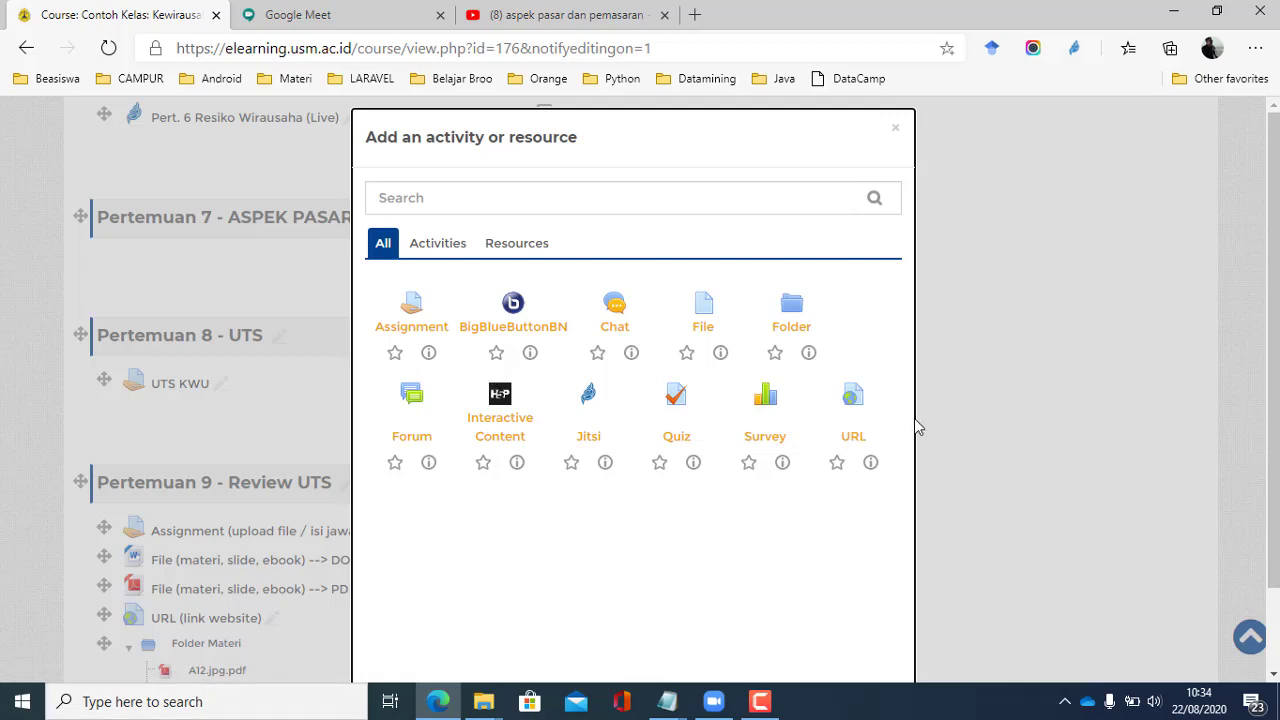
{"action": "left_click", "coordinate": [849, 408]}
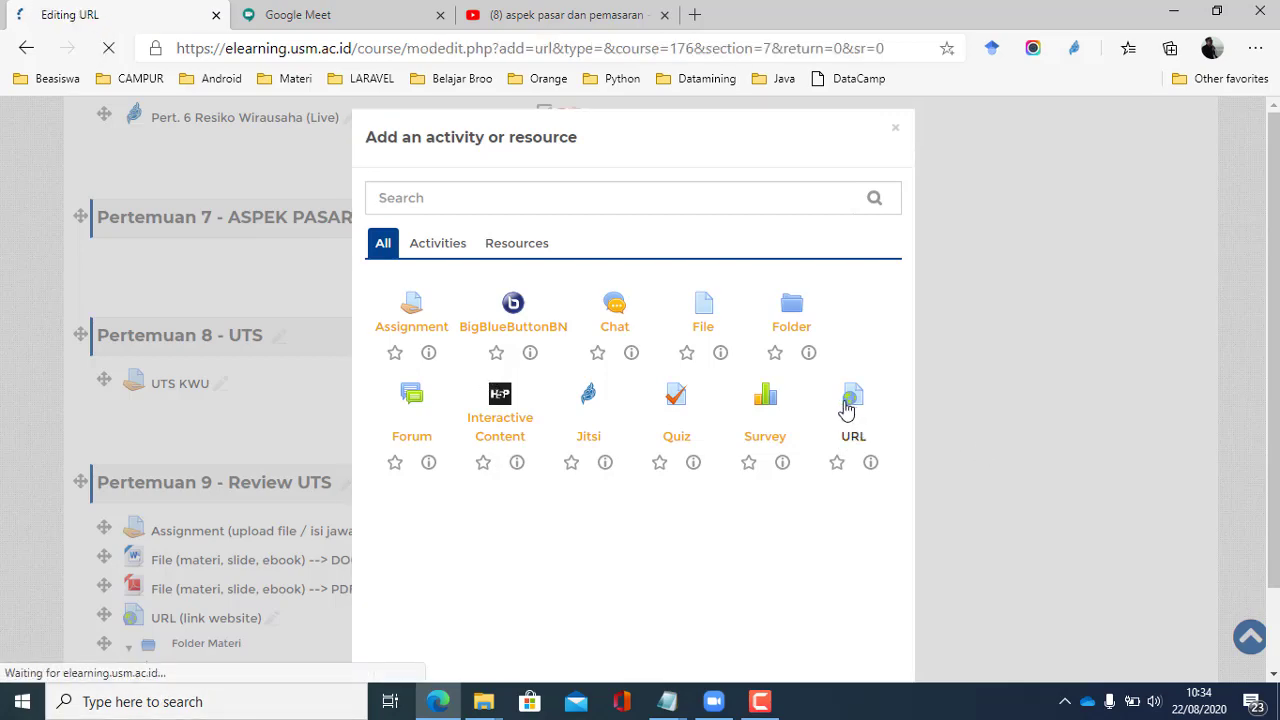
Name the new URL resource "Pert 7. Aspek pasar (Live Kuliah)"
{"action": "scroll", "coordinate": [231, 466], "scroll_direction": "down", "scroll_amount": 3}
{"action": "scroll", "coordinate": [323, 343], "scroll_direction": "up", "scroll_amount": 1}
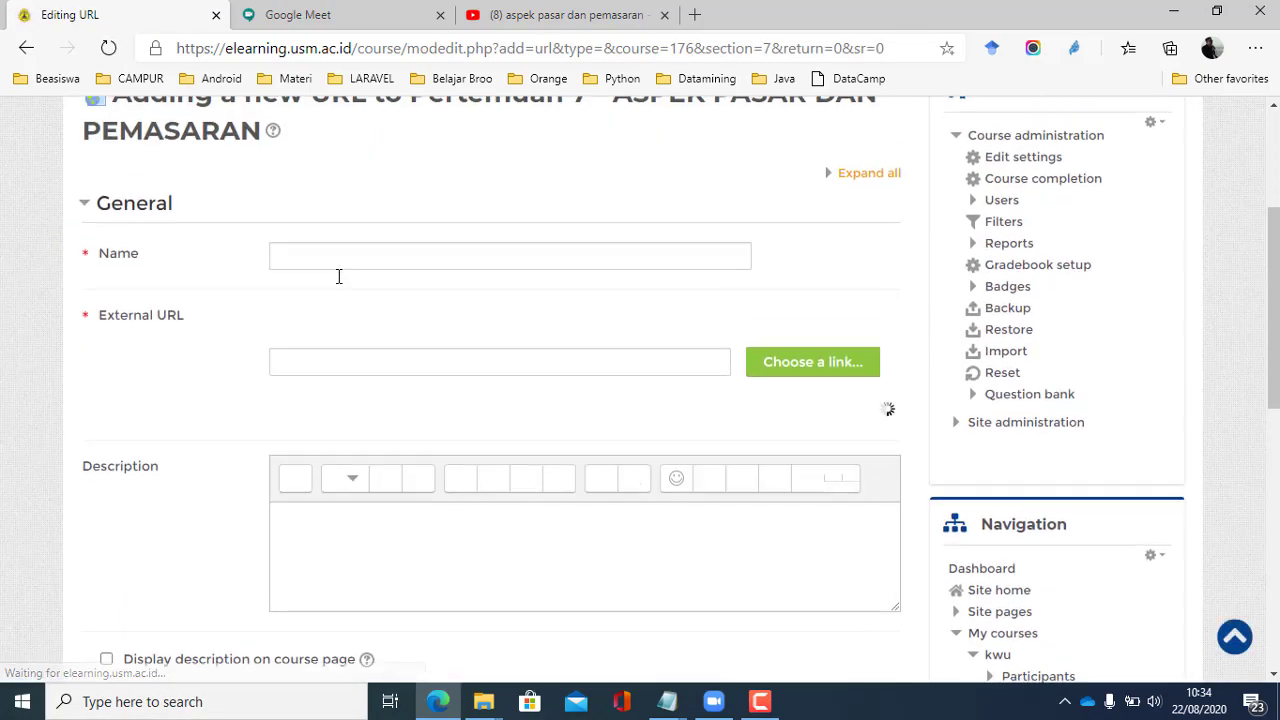
{"action": "left_click", "coordinate": [338, 273]}
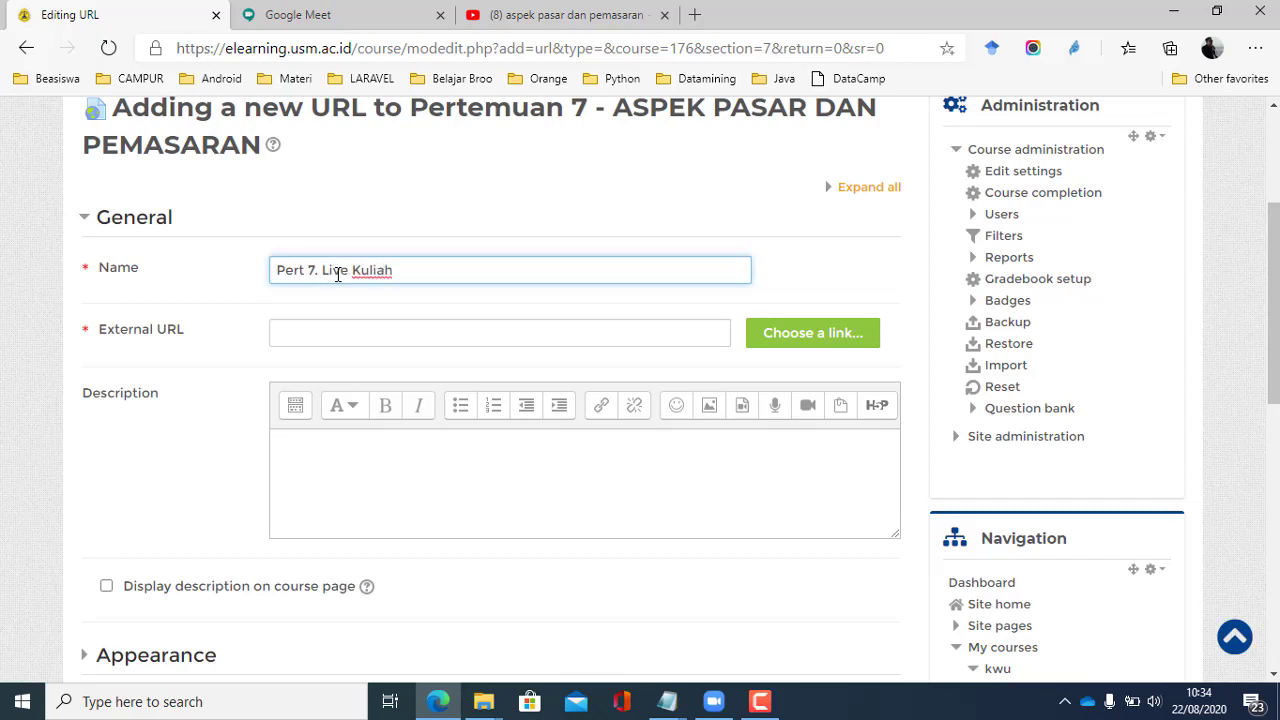
{"action": "double_click", "coordinate": [337, 270]}
{"action": "key", "text": "shift+End"}
{"action": "type", "text": "Aspek pasar "}
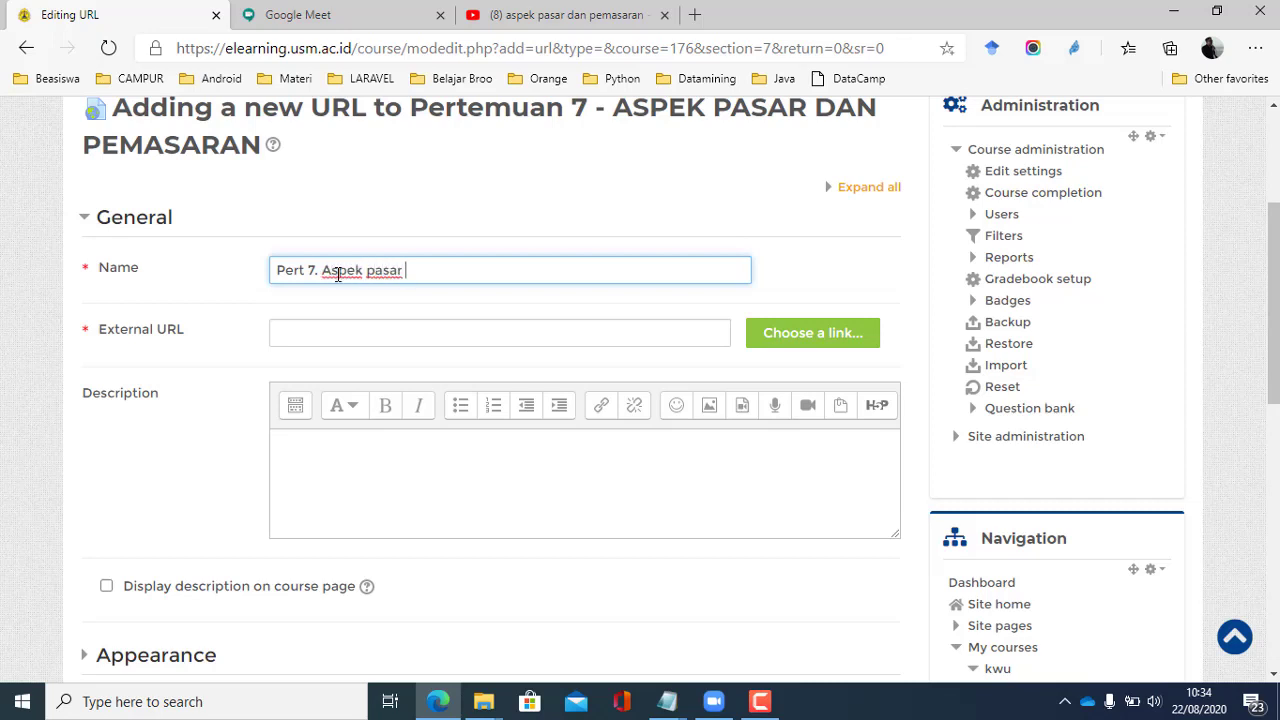
{"action": "type", "text": "(Live Kuliah"}
{"action": "left_click", "coordinate": [321, 341]}
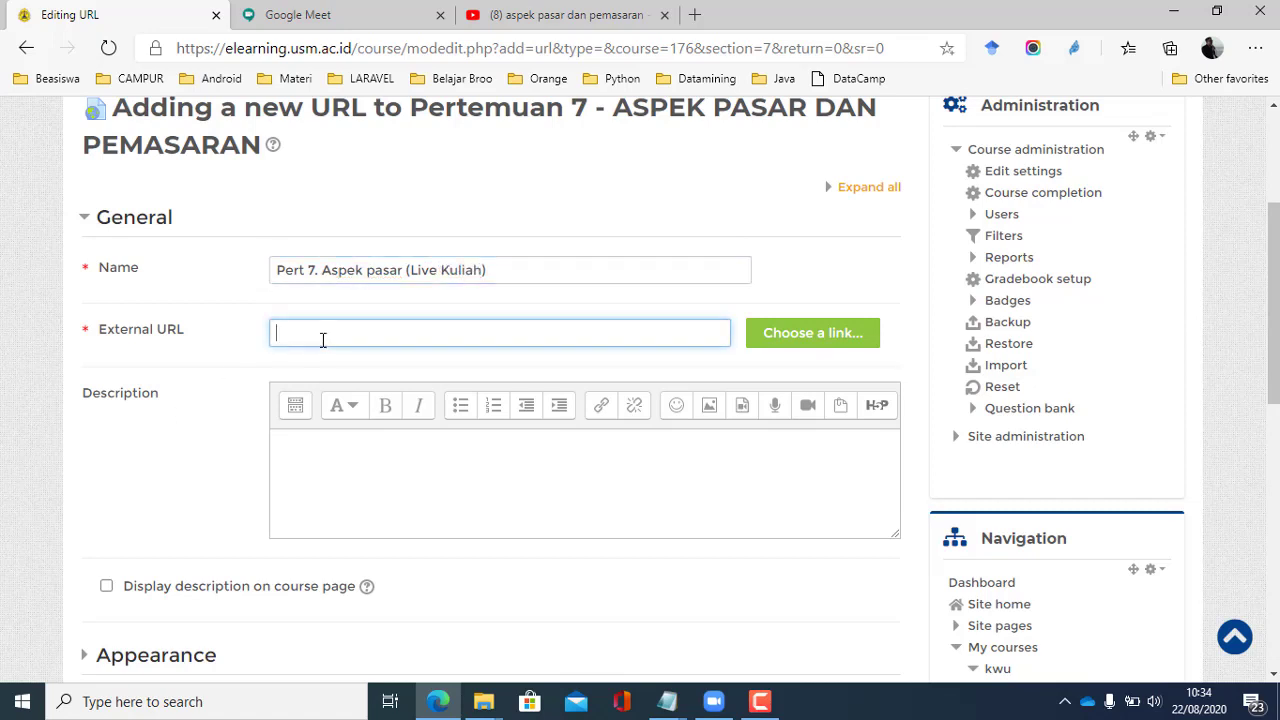
Switch to the open Google Meet page and look at its address and new-meeting options
{"action": "left_click", "coordinate": [311, 12]}
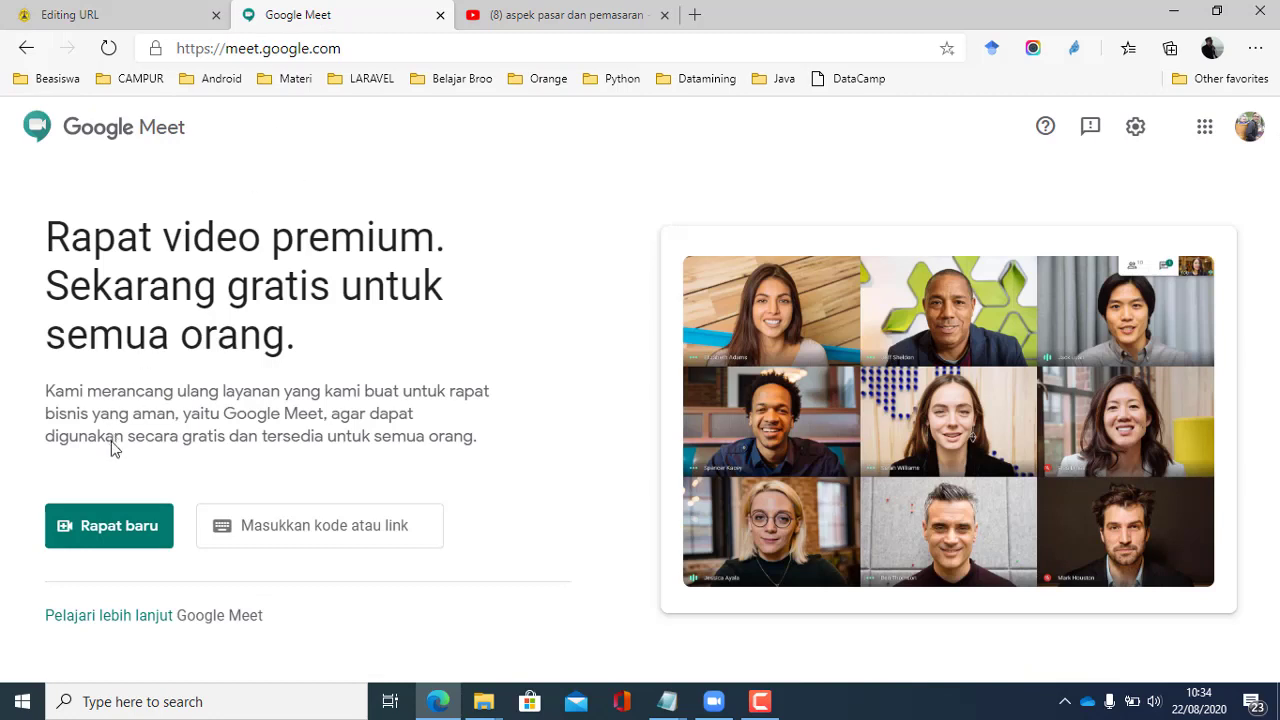
{"action": "left_click", "coordinate": [107, 537]}
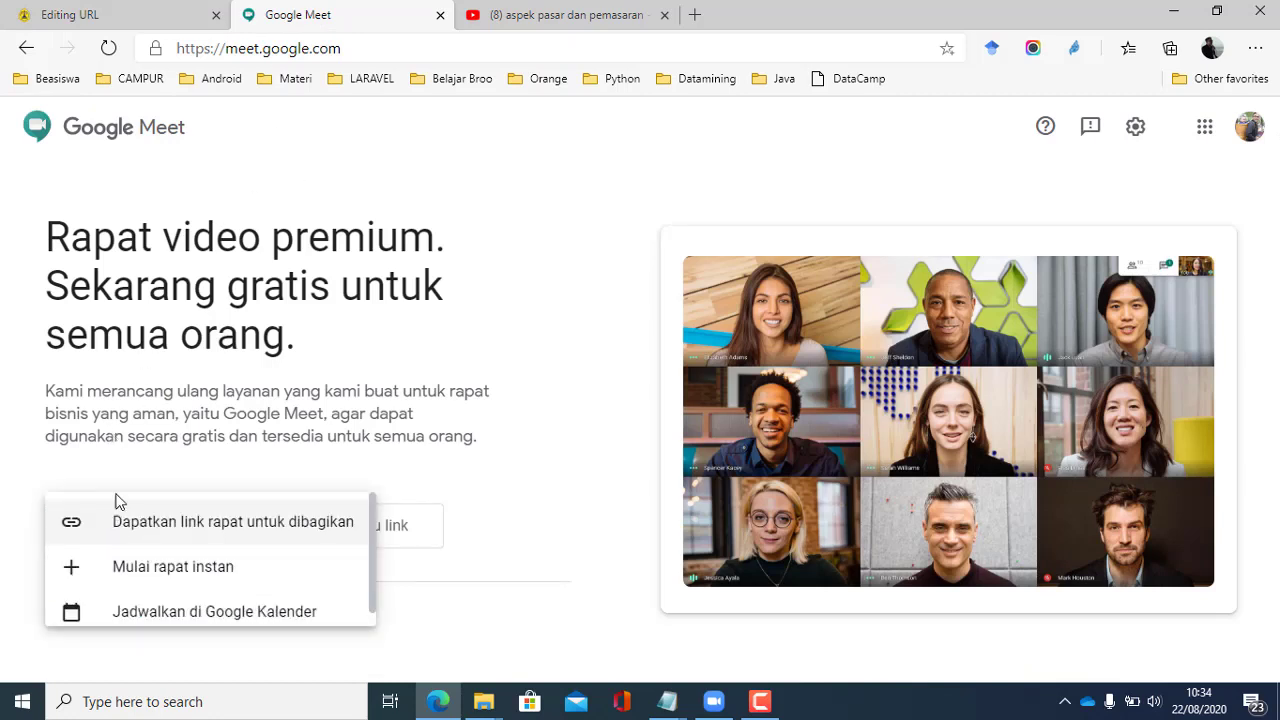
{"action": "left_click", "coordinate": [270, 183]}
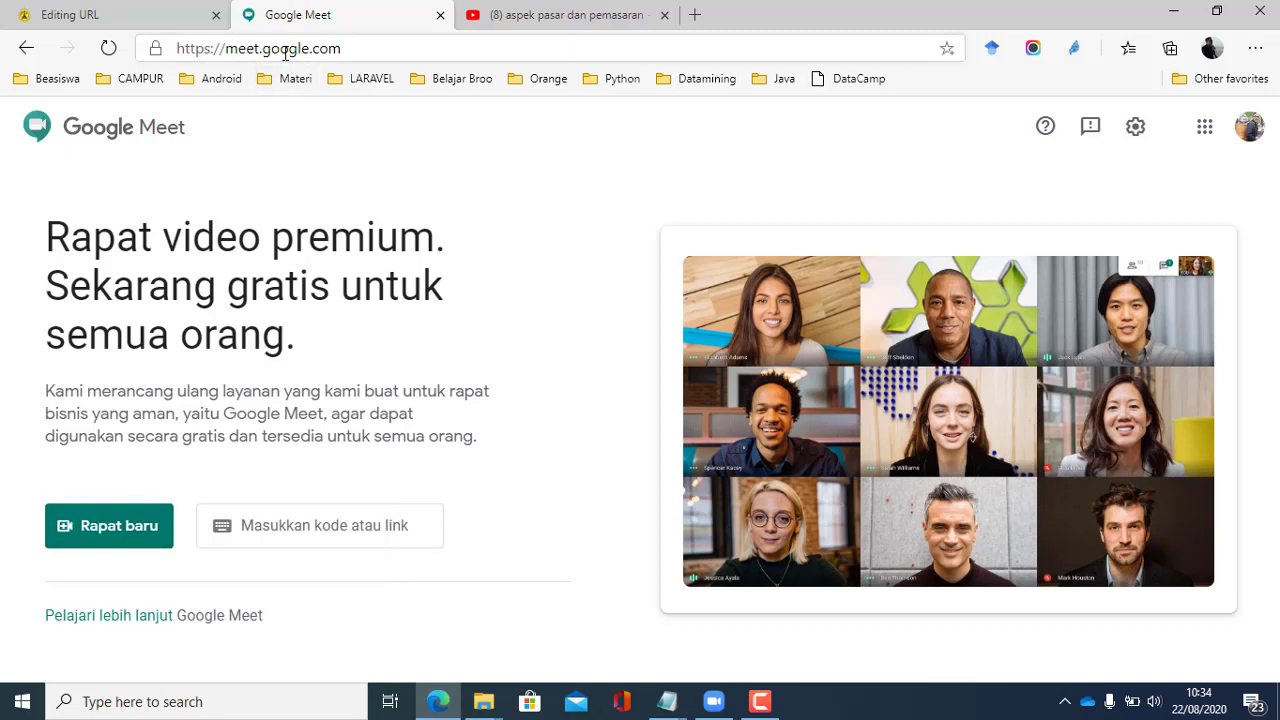
{"action": "left_click", "coordinate": [385, 47]}
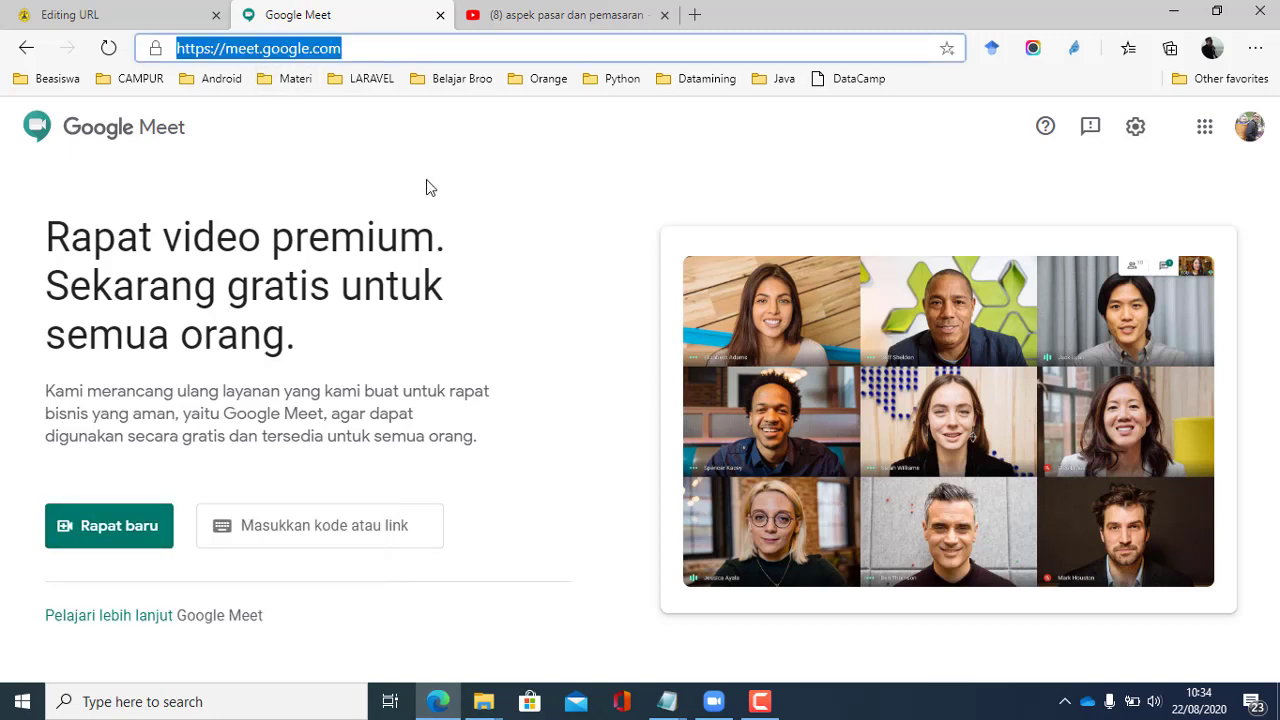
{"action": "left_click", "coordinate": [431, 200]}
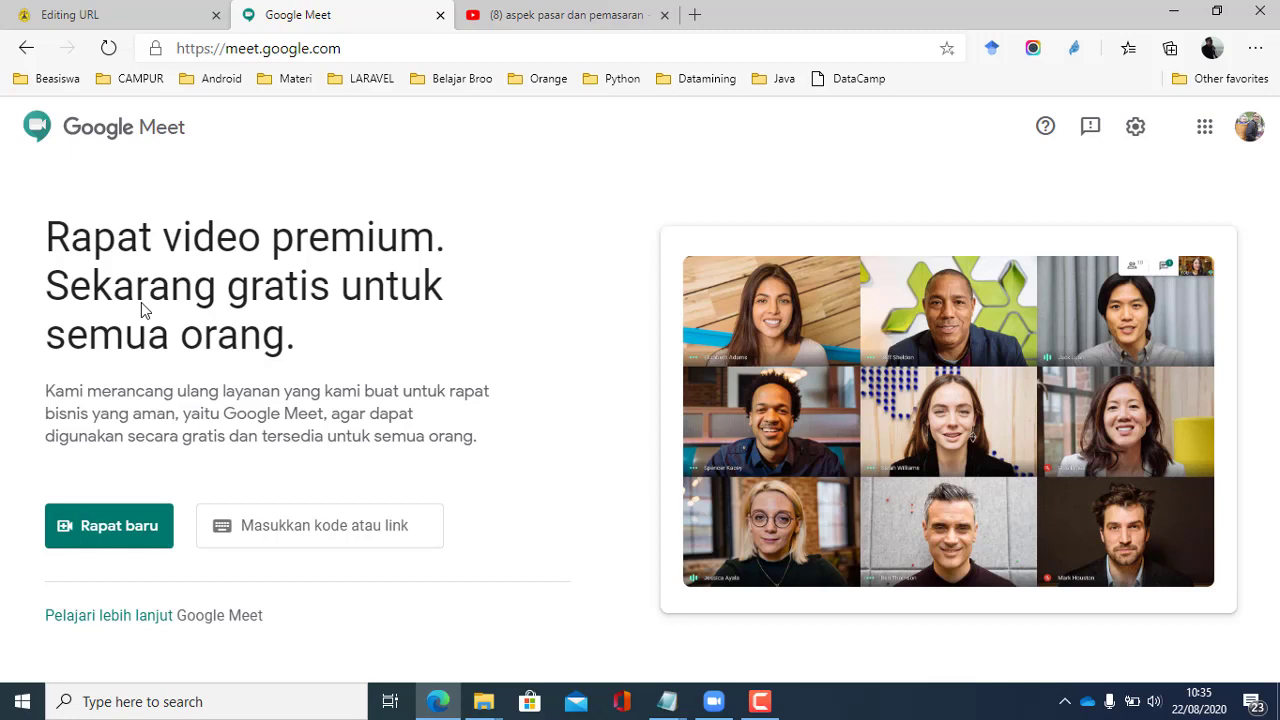
Generate a shareable Google Meet link, copy it and dismiss the link dialog
{"action": "left_click", "coordinate": [118, 538]}
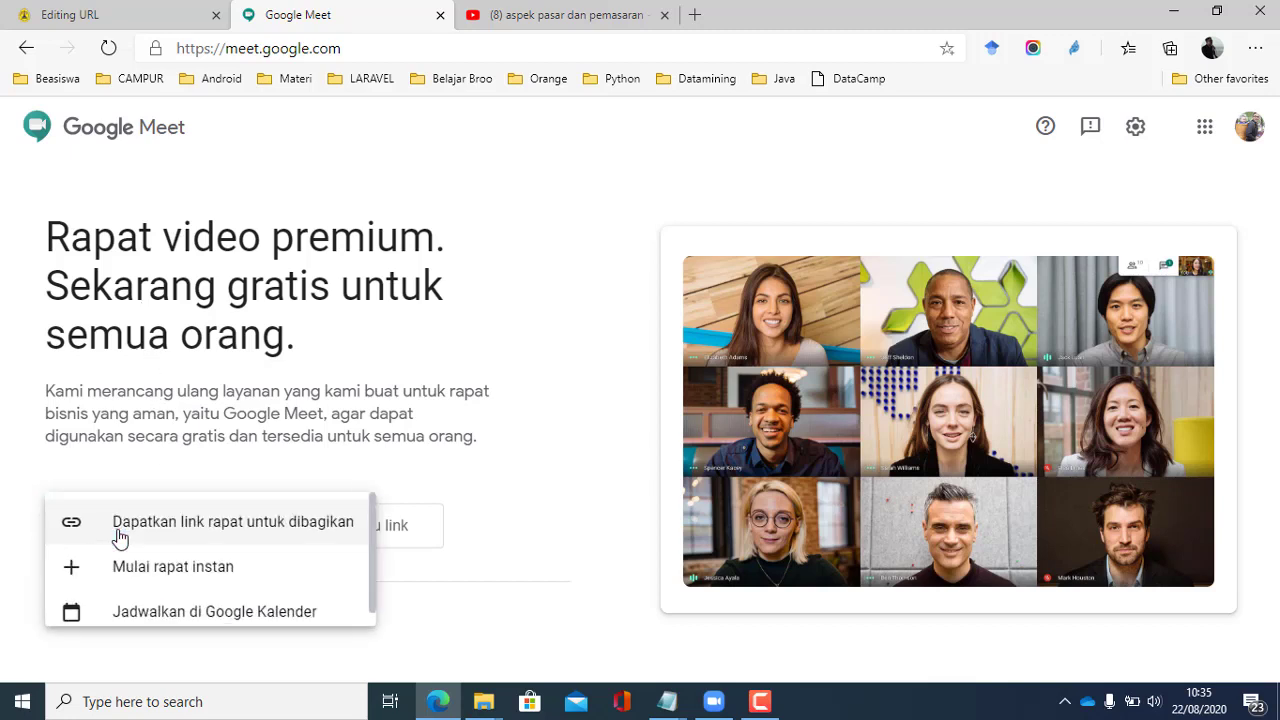
{"action": "left_click", "coordinate": [260, 380]}
{"action": "left_click", "coordinate": [108, 532]}
{"action": "left_click", "coordinate": [157, 525]}
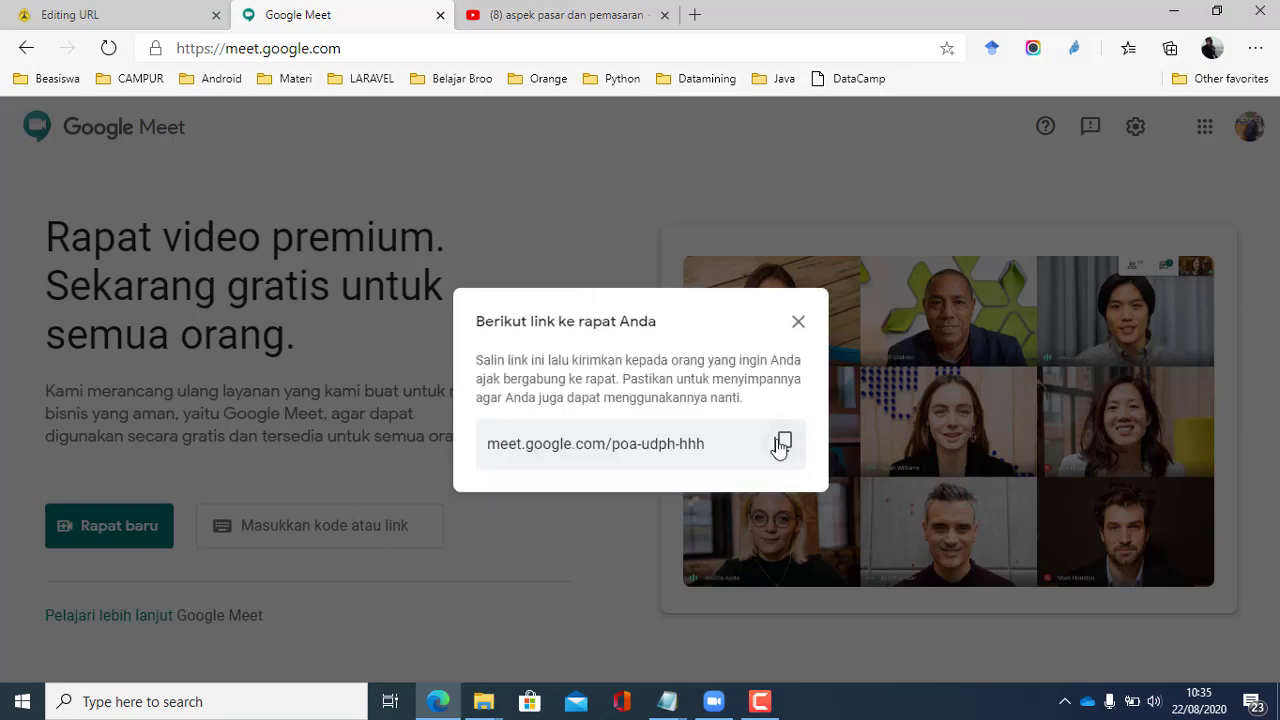
{"action": "left_click", "coordinate": [782, 443]}
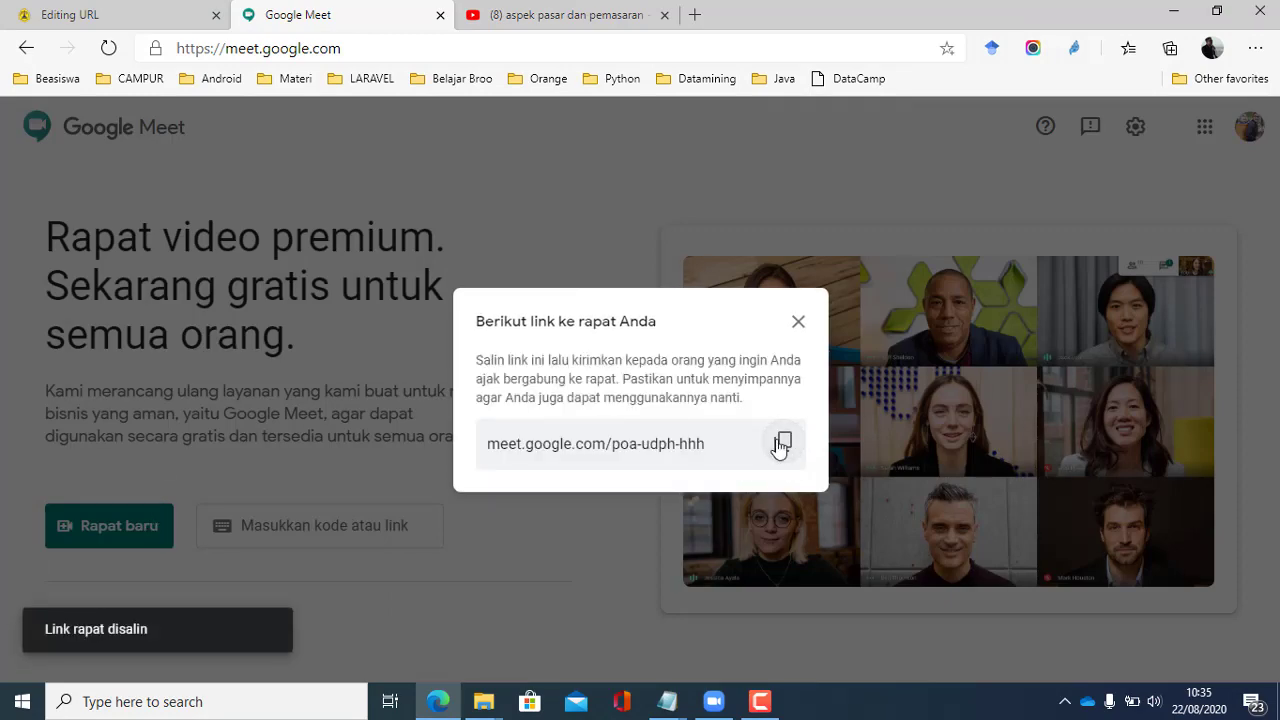
{"action": "left_click", "coordinate": [798, 322]}
{"action": "left_click", "coordinate": [82, 512]}
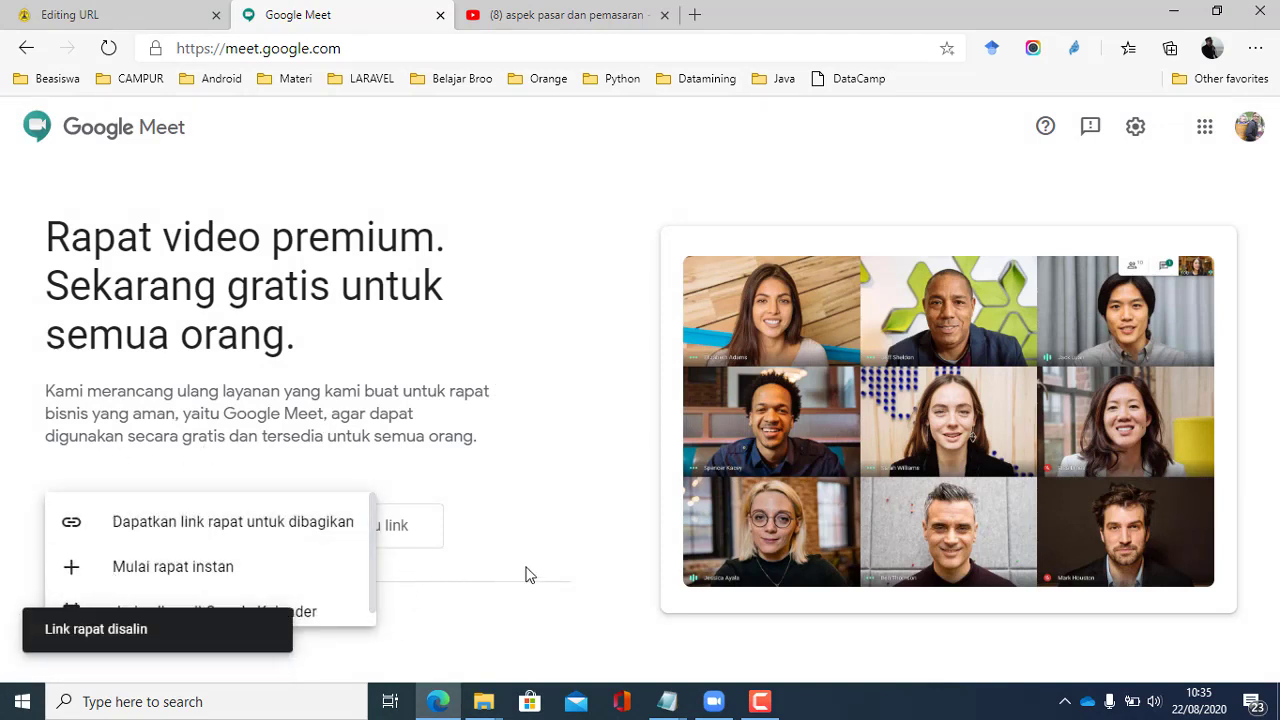
{"action": "left_click", "coordinate": [577, 524]}
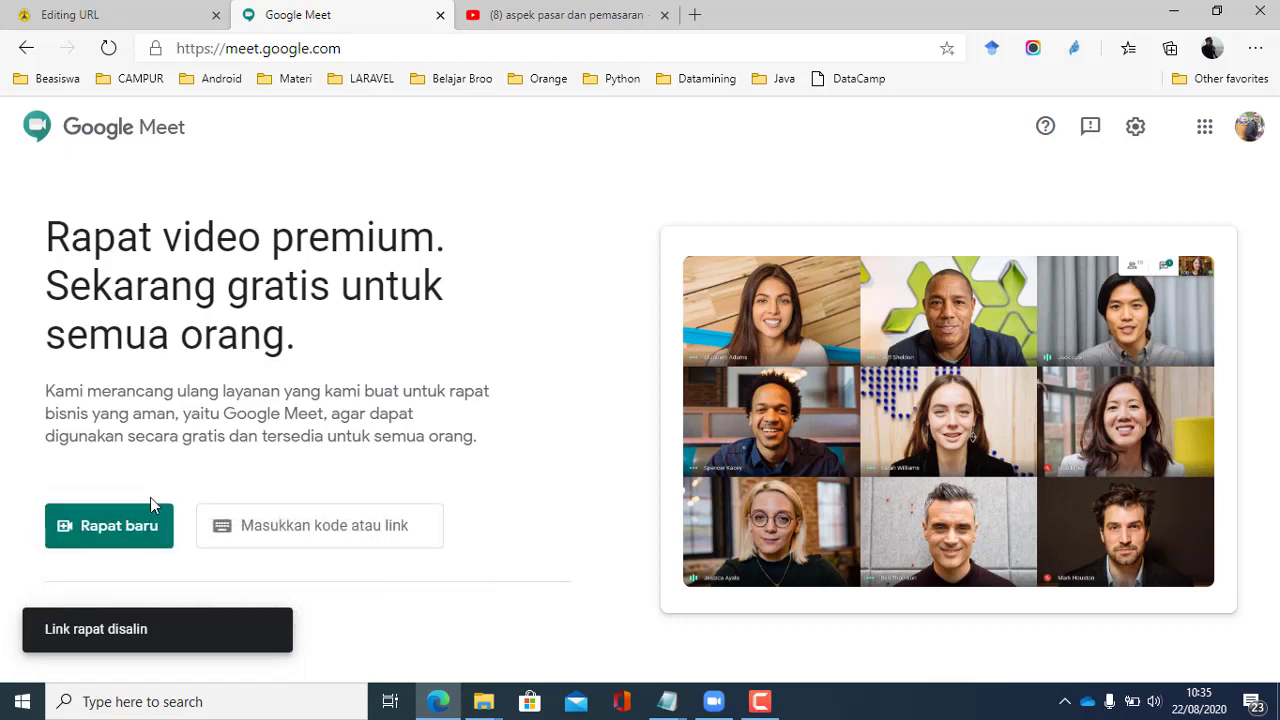
Open a Google Calendar event draft for a new Meet meeting, view its details and close it unsaved
{"action": "left_click", "coordinate": [134, 523]}
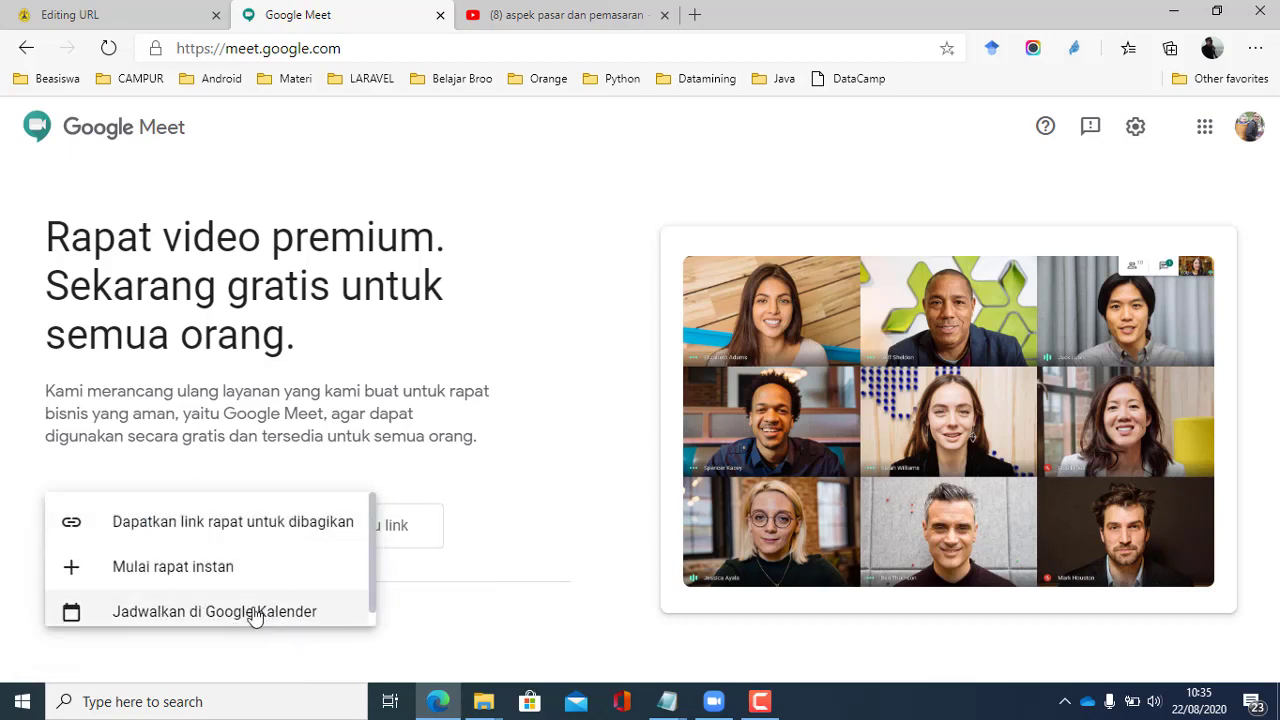
{"action": "right_click", "coordinate": [252, 617]}
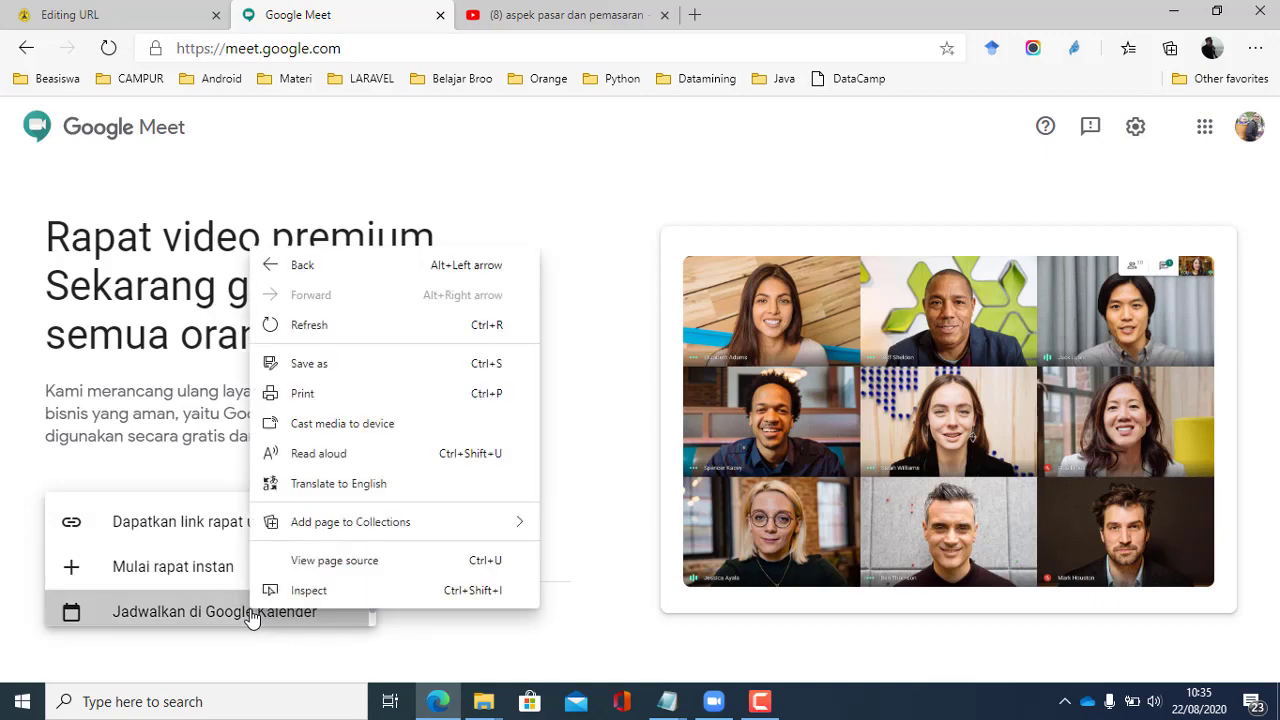
{"action": "left_click", "coordinate": [240, 613]}
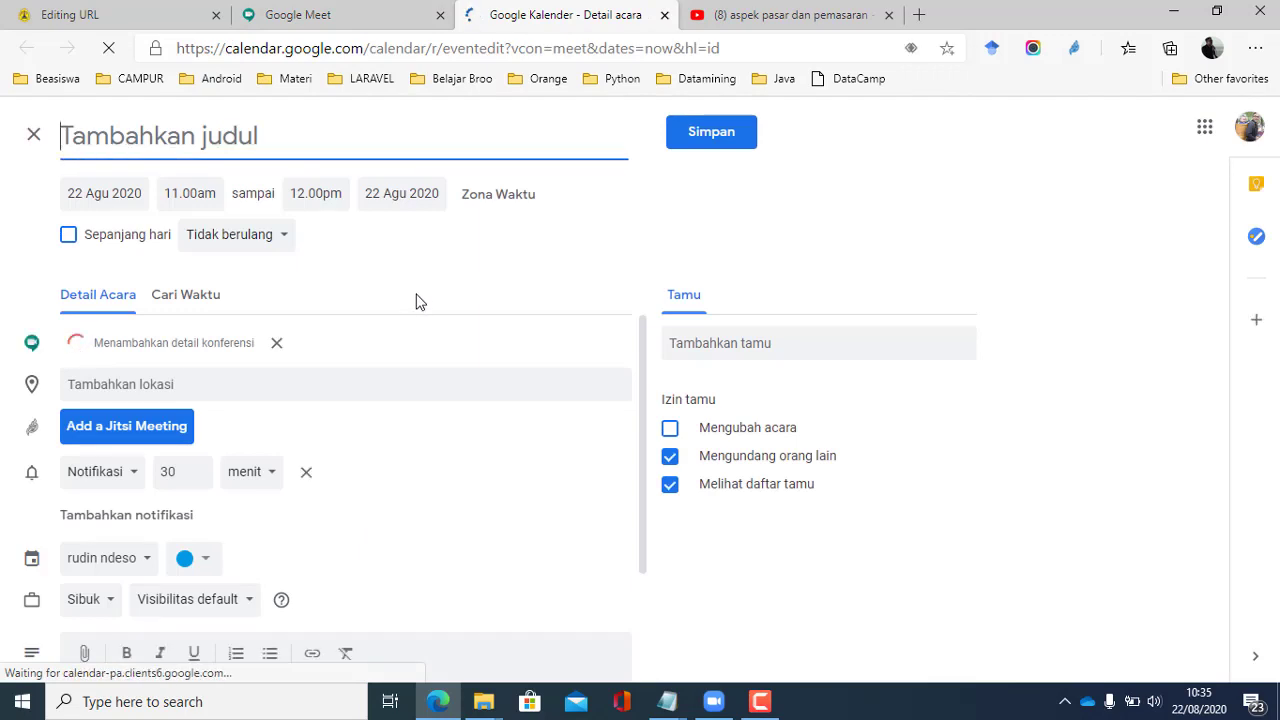
{"action": "scroll", "coordinate": [334, 366], "scroll_direction": "down", "scroll_amount": 3}
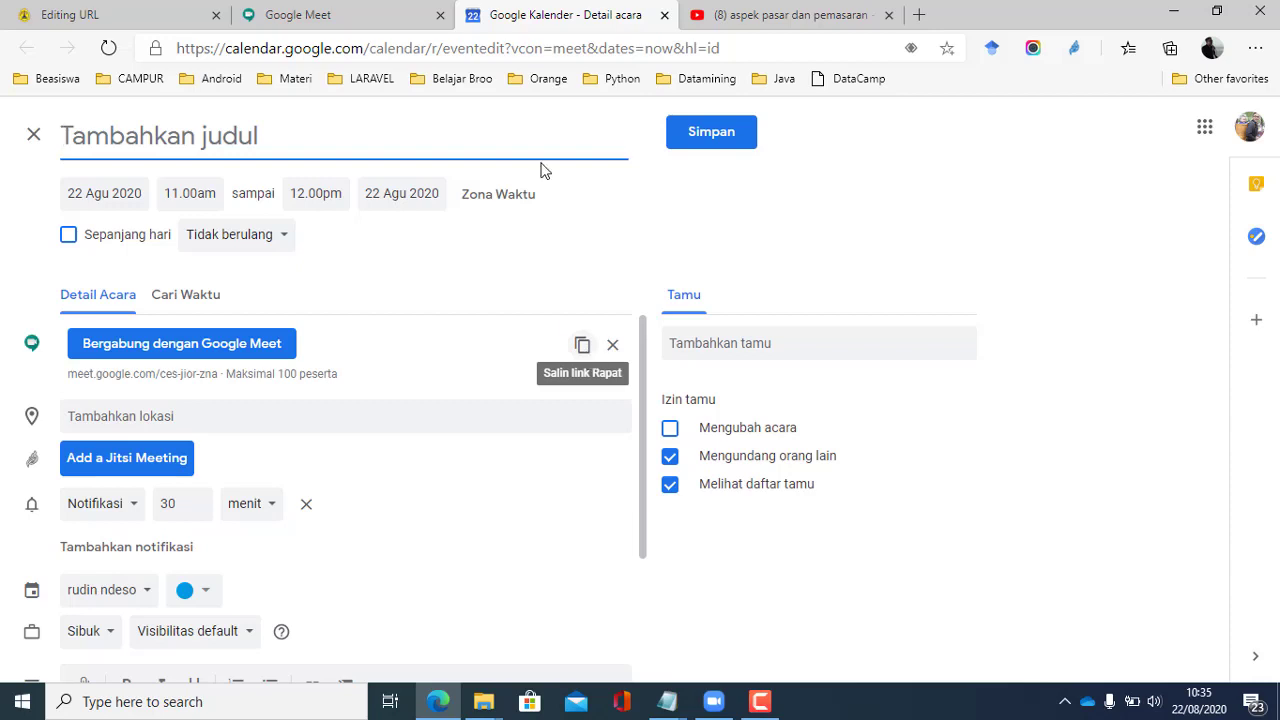
{"action": "left_click", "coordinate": [664, 17]}
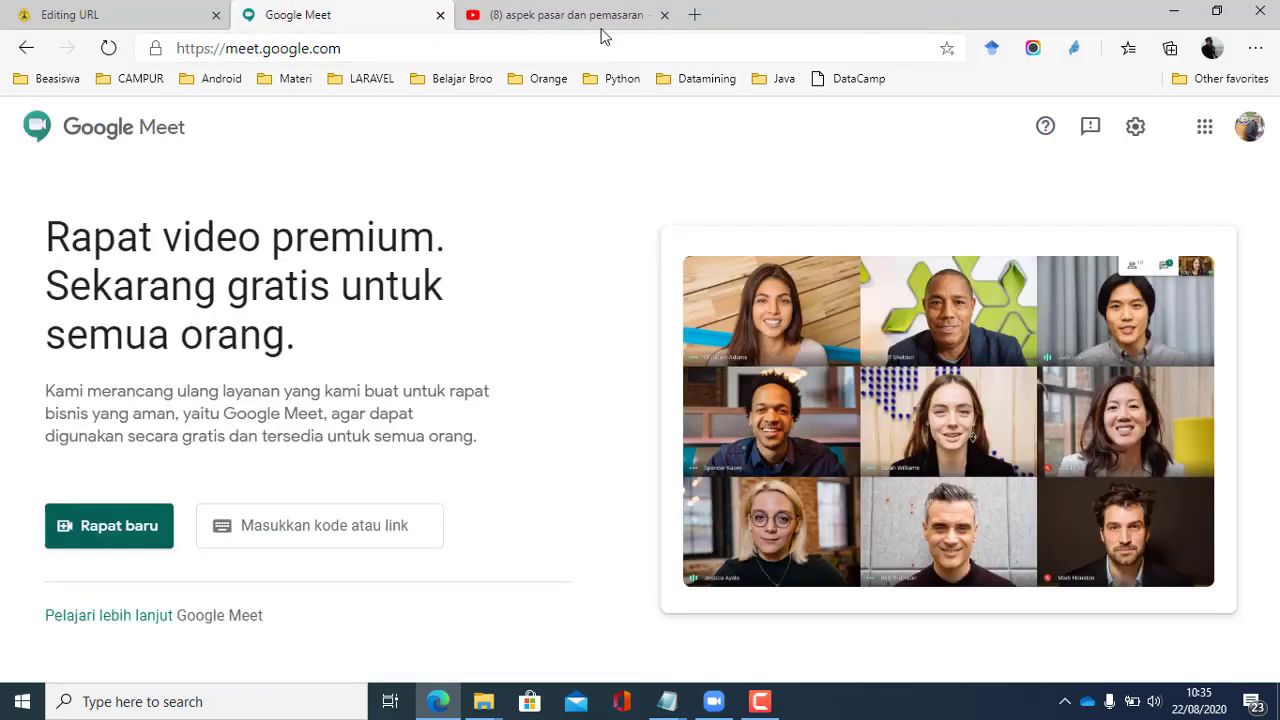
Generate a new shareable Google Meet link and copy it to the clipboard
{"action": "left_click", "coordinate": [62, 532]}
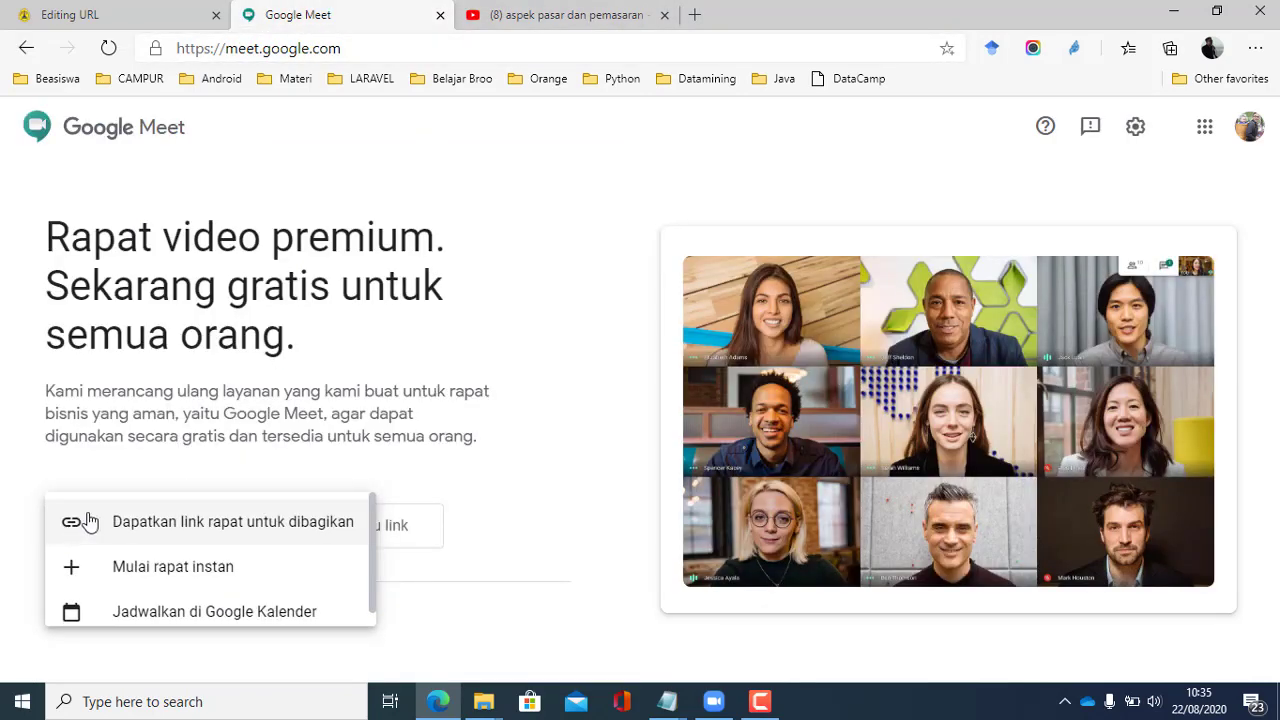
{"action": "left_click", "coordinate": [186, 531]}
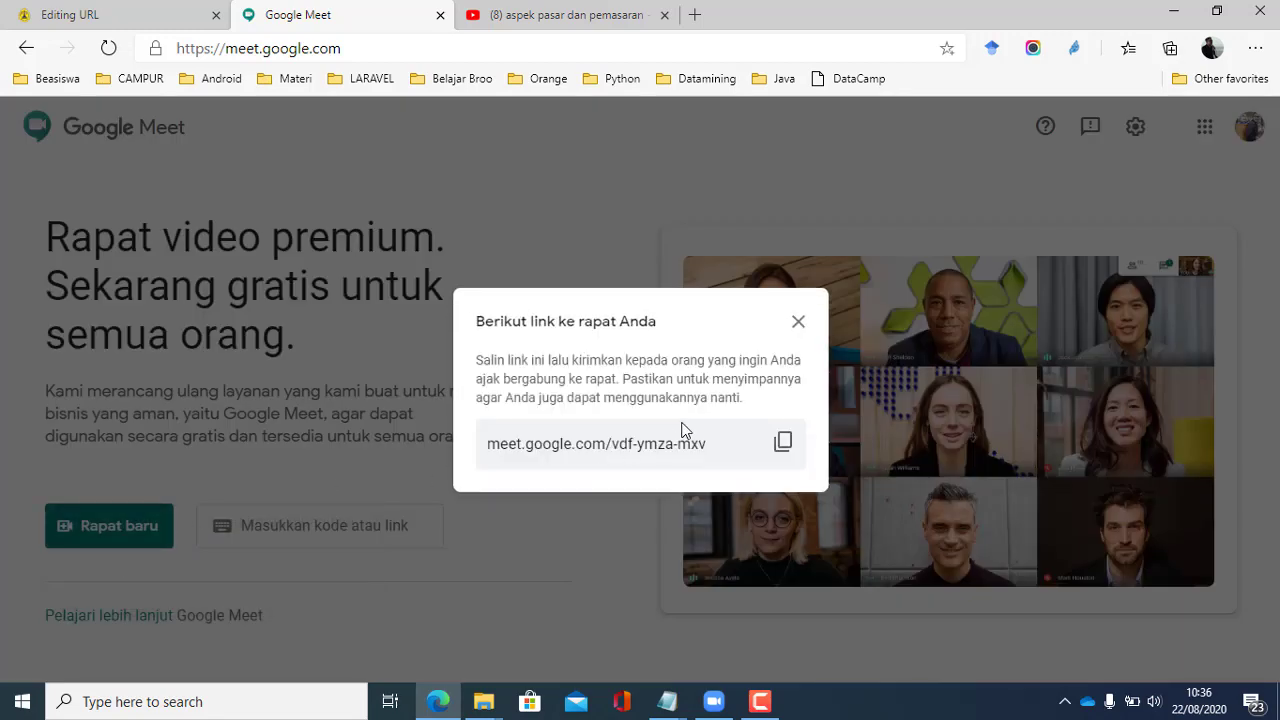
{"action": "left_click", "coordinate": [783, 444]}
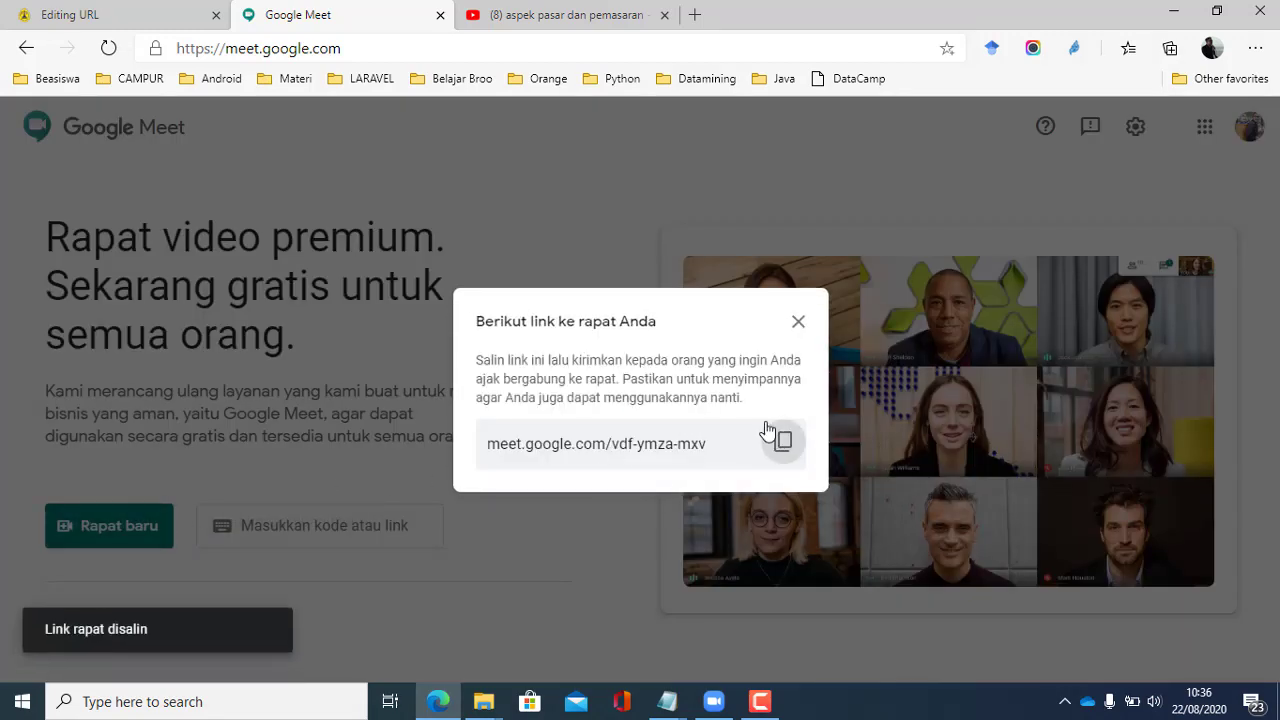
Return to the course's URL form and paste the copied meeting link as the external URL
{"action": "left_click", "coordinate": [111, 10]}
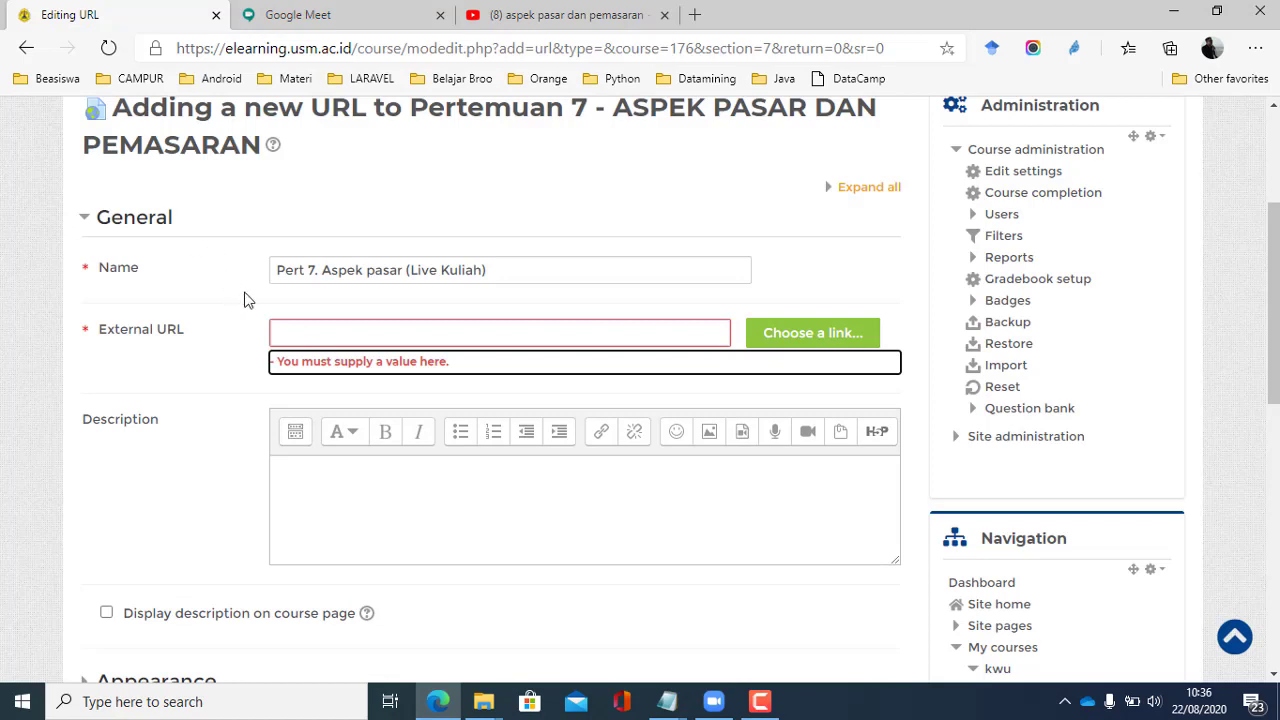
{"action": "left_click", "coordinate": [320, 337]}
{"action": "right_click", "coordinate": [319, 338]}
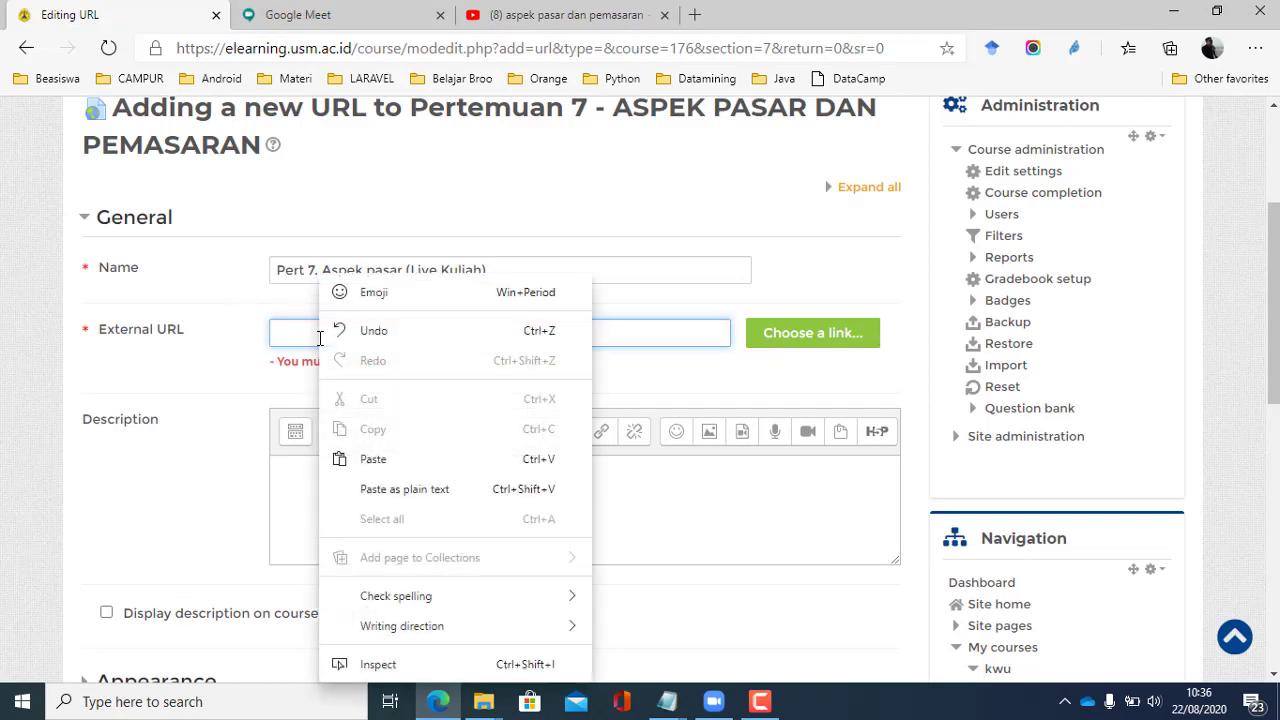
{"action": "left_click", "coordinate": [375, 462]}
{"action": "left_click", "coordinate": [176, 393]}
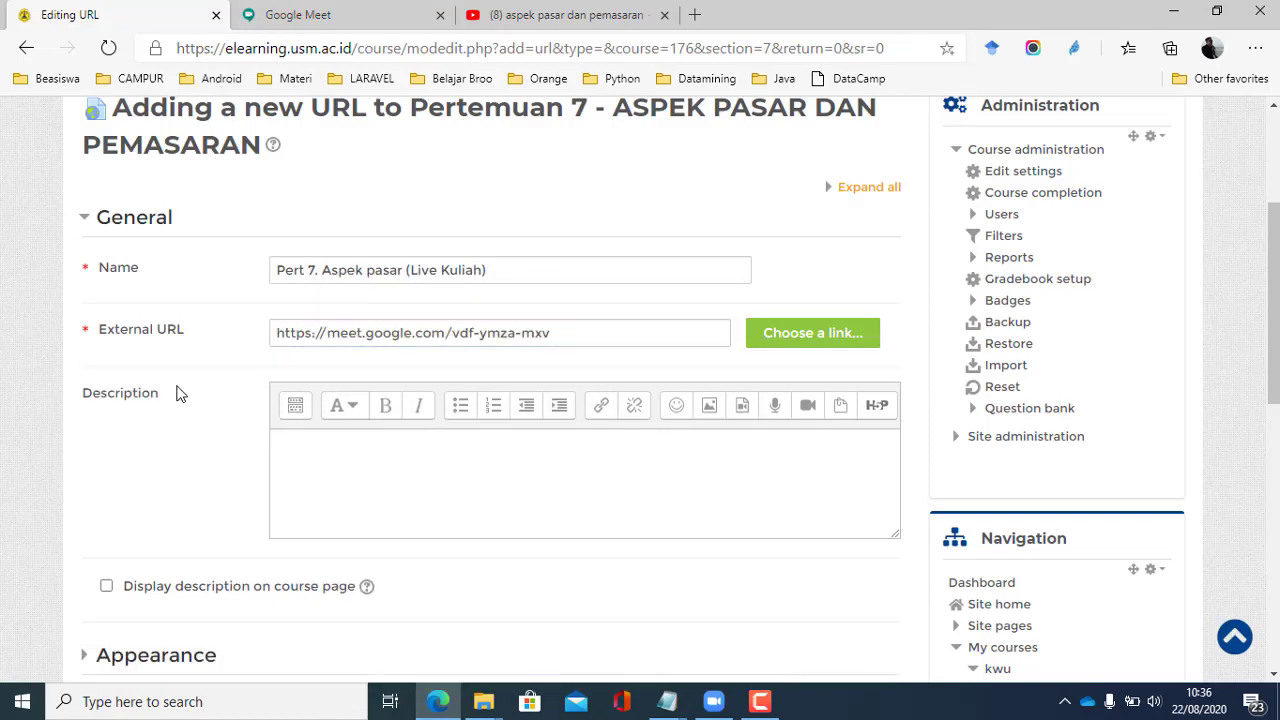
Save the URL resource with the remaining settings at their defaults and return to the course page
{"action": "scroll", "coordinate": [178, 393], "scroll_direction": "down", "scroll_amount": 3}
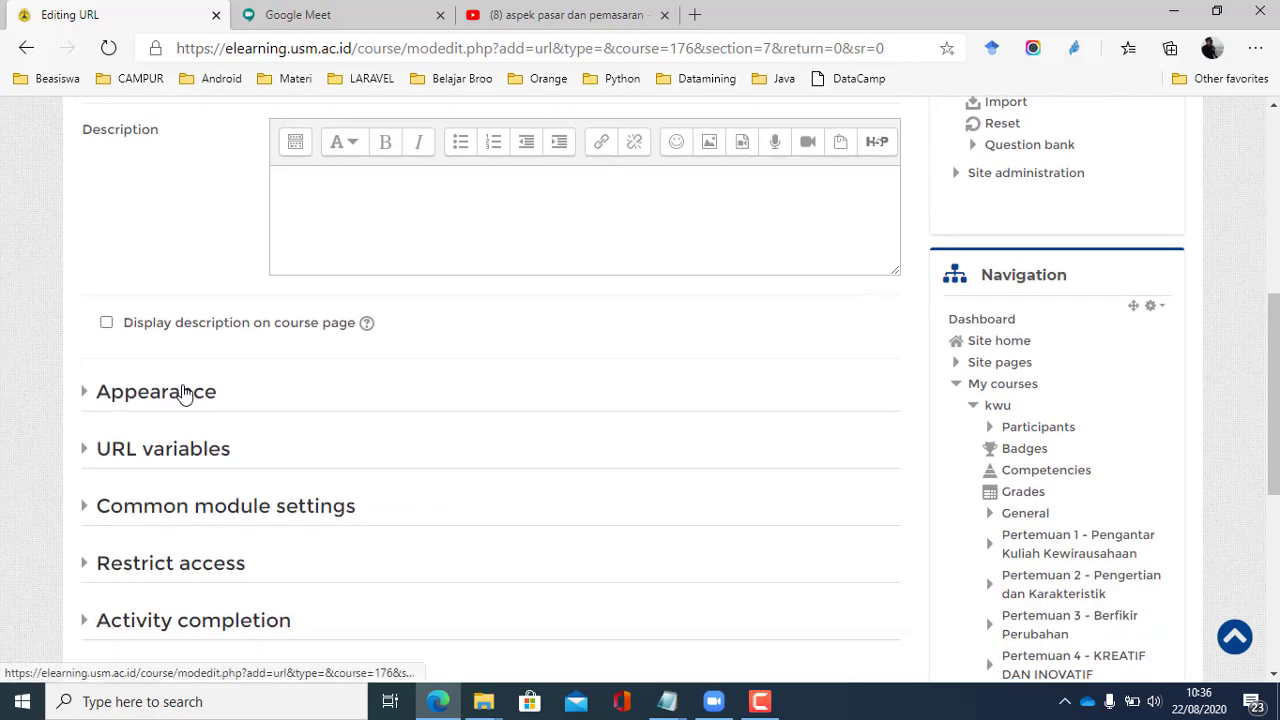
{"action": "scroll", "coordinate": [182, 394], "scroll_direction": "down", "scroll_amount": 4}
{"action": "scroll", "coordinate": [182, 393], "scroll_direction": "up", "scroll_amount": 2}
{"action": "scroll", "coordinate": [180, 391], "scroll_direction": "down", "scroll_amount": 2}
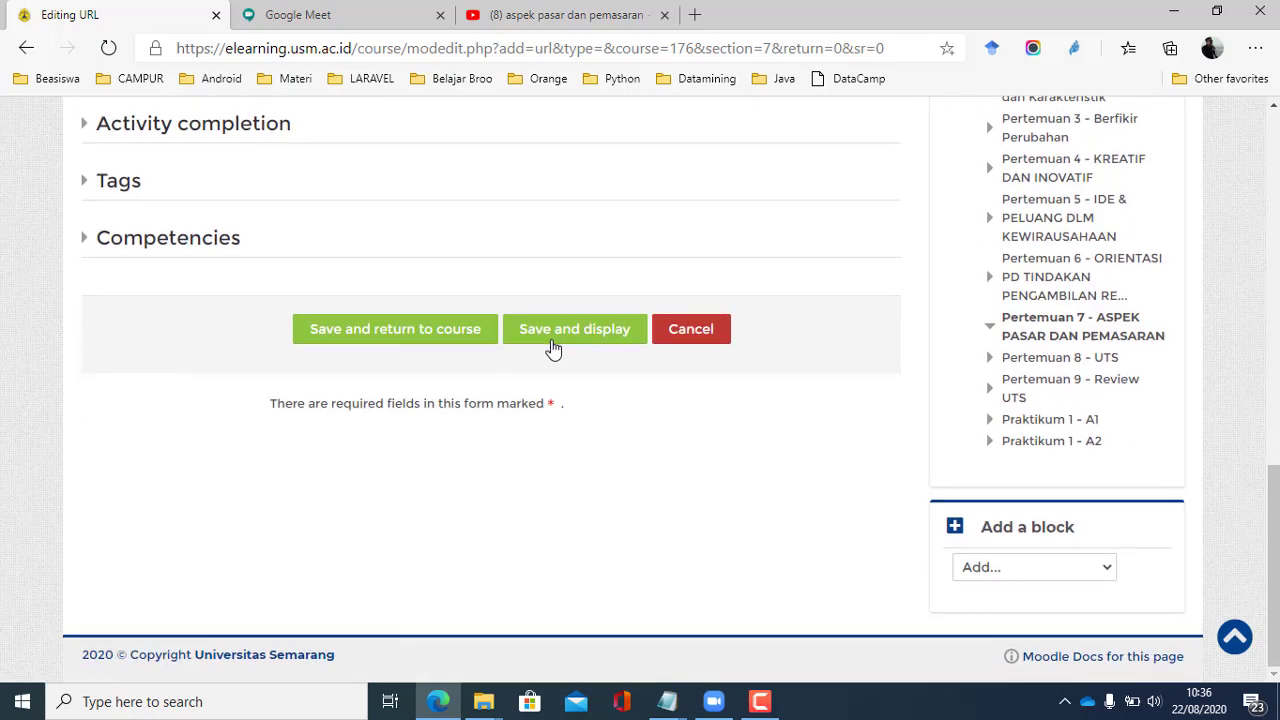
{"action": "left_click", "coordinate": [440, 336]}
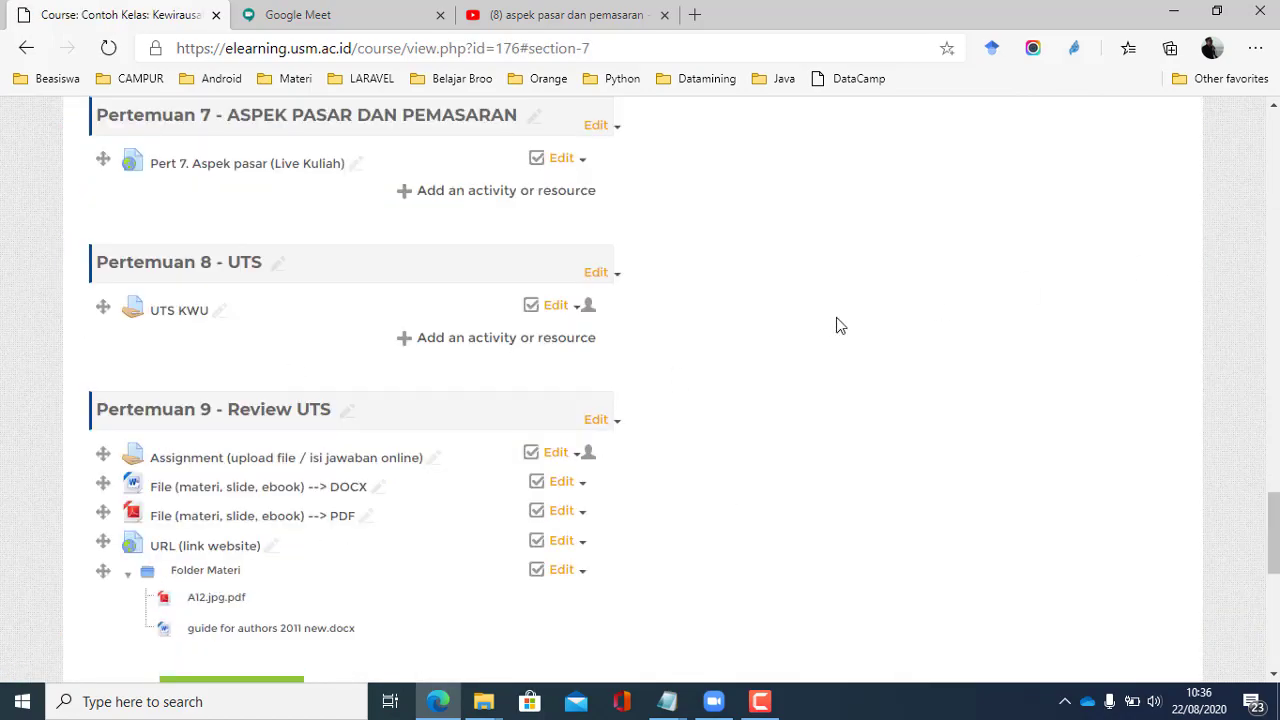
Turn off editing mode for the course
{"action": "scroll", "coordinate": [838, 325], "scroll_direction": "up", "scroll_amount": 20}
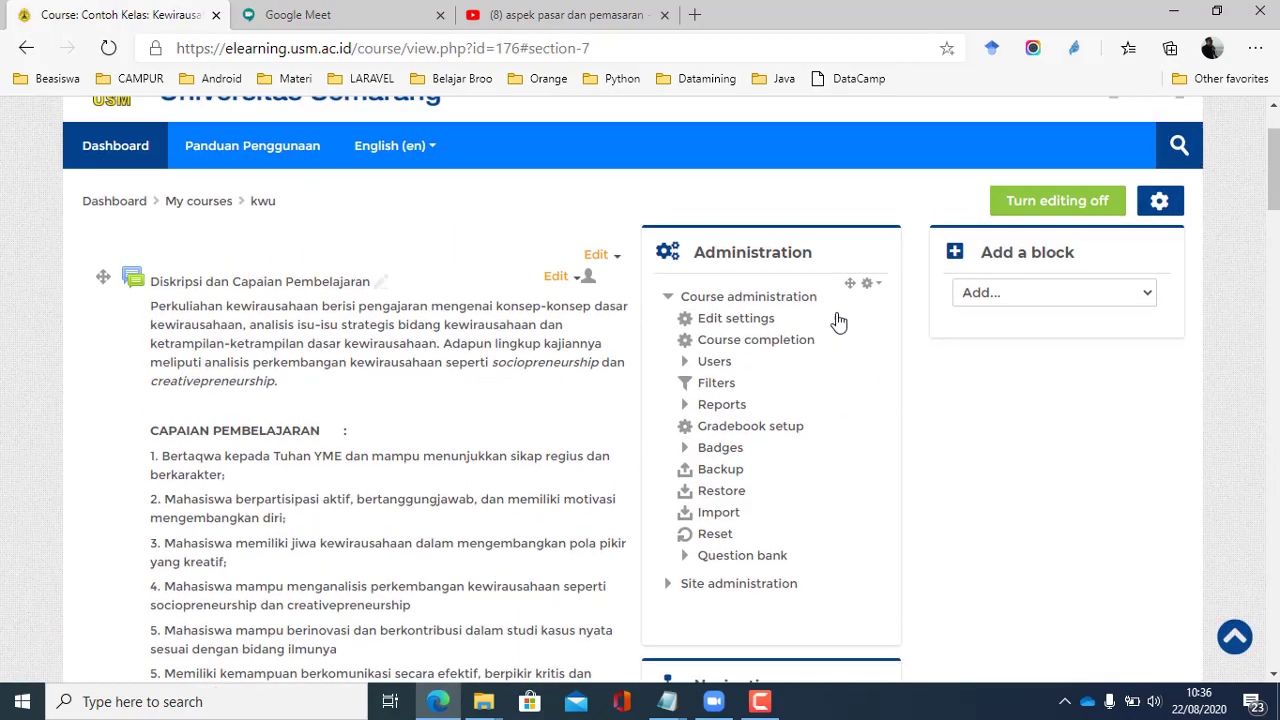
{"action": "scroll", "coordinate": [838, 322], "scroll_direction": "up", "scroll_amount": 2}
{"action": "left_click", "coordinate": [1066, 317]}
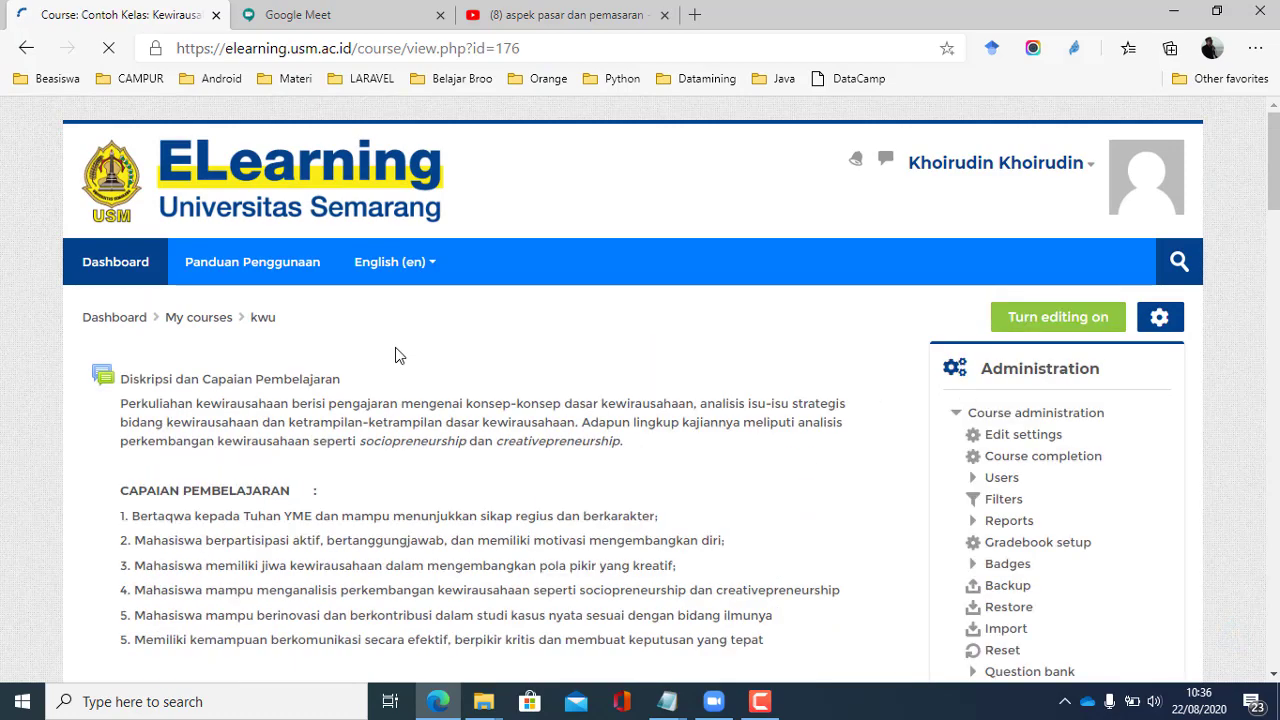
Test the Pert 7. Aspek pasar (Live Kuliah) link by opening its meeting page and returning to the course
{"action": "scroll", "coordinate": [390, 355], "scroll_direction": "down", "scroll_amount": 20}
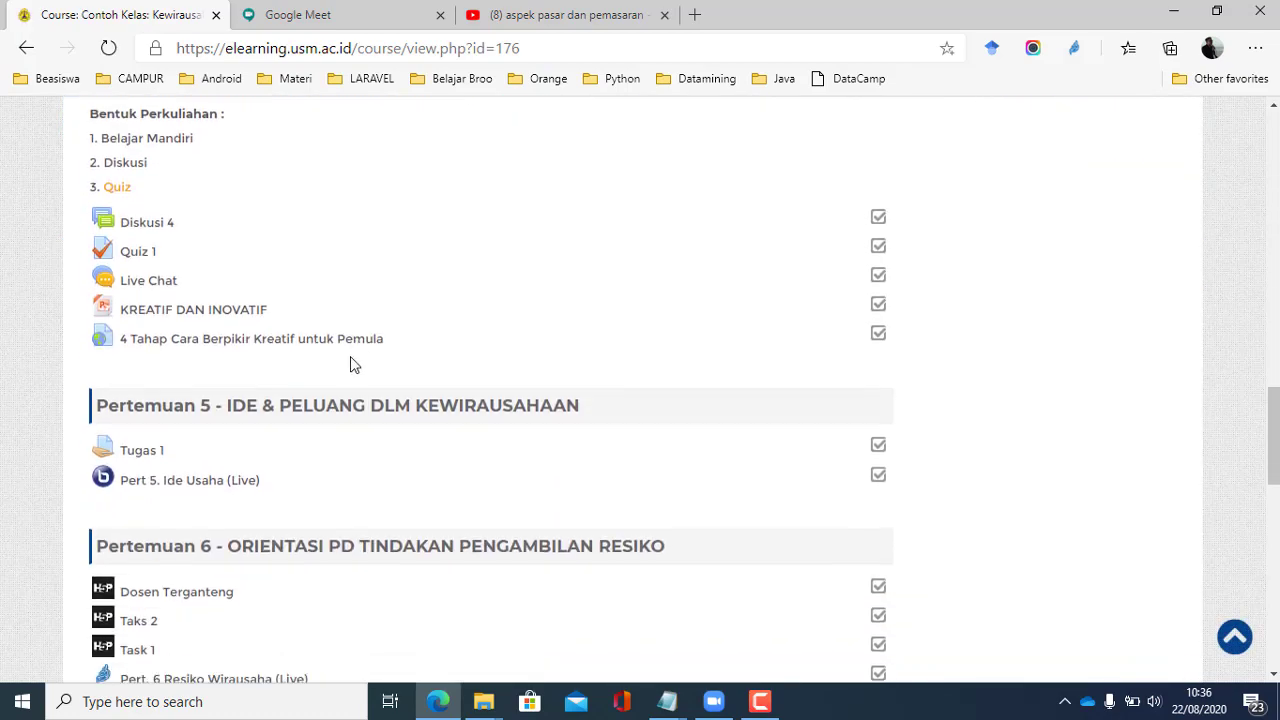
{"action": "scroll", "coordinate": [345, 364], "scroll_direction": "down", "scroll_amount": 1}
{"action": "scroll", "coordinate": [340, 364], "scroll_direction": "down", "scroll_amount": 3}
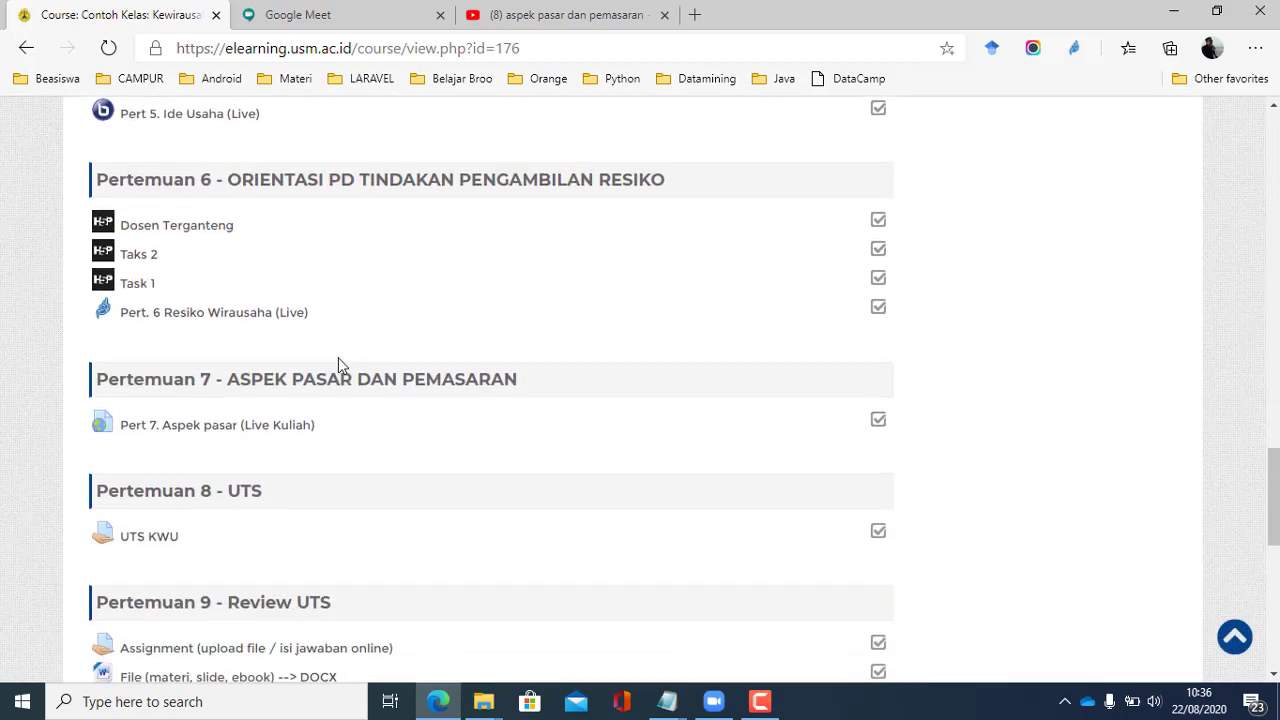
{"action": "left_click", "coordinate": [195, 432]}
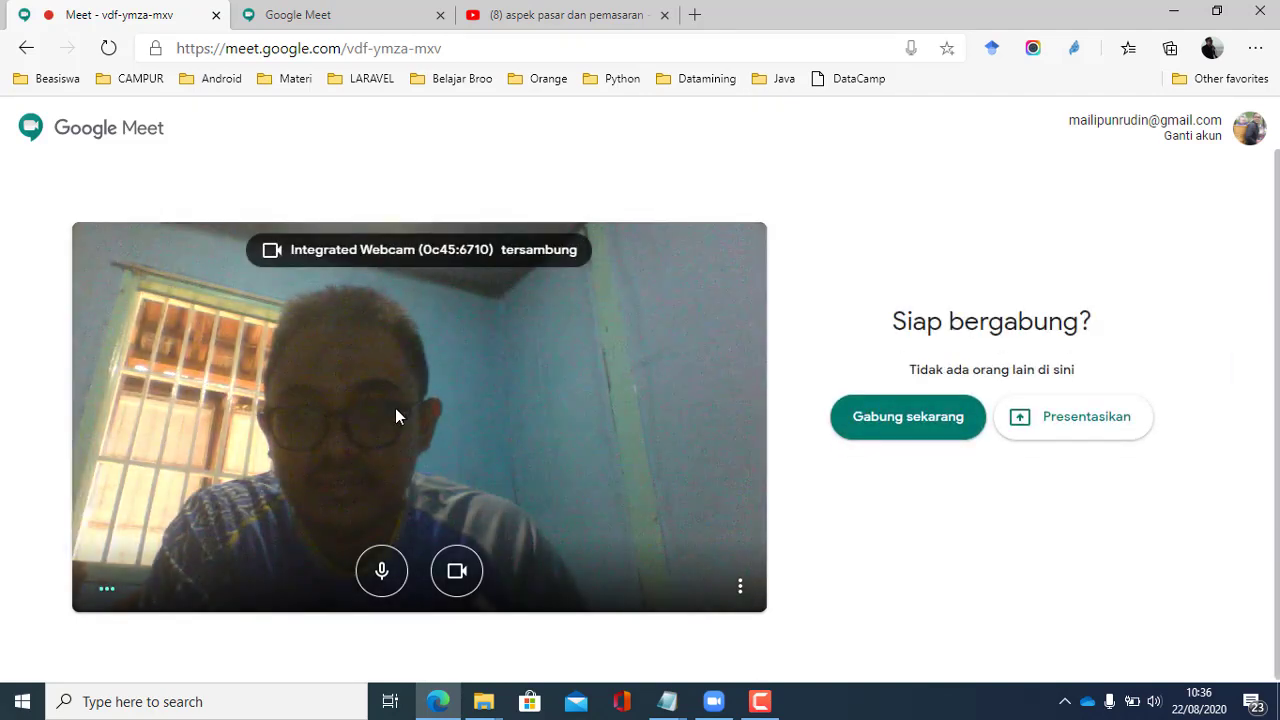
{"action": "left_click", "coordinate": [25, 57]}
{"action": "left_click", "coordinate": [24, 53]}
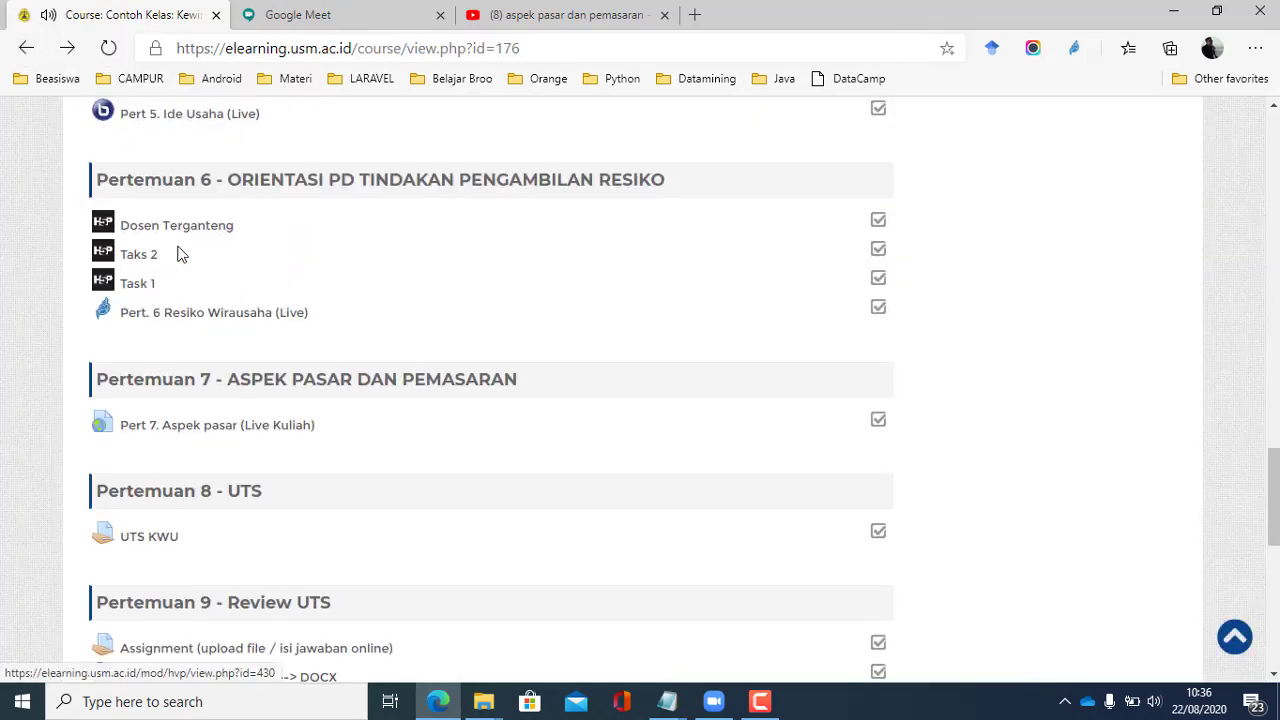
Turn editing mode back on for the course
{"action": "scroll", "coordinate": [177, 251], "scroll_direction": "down", "scroll_amount": 3}
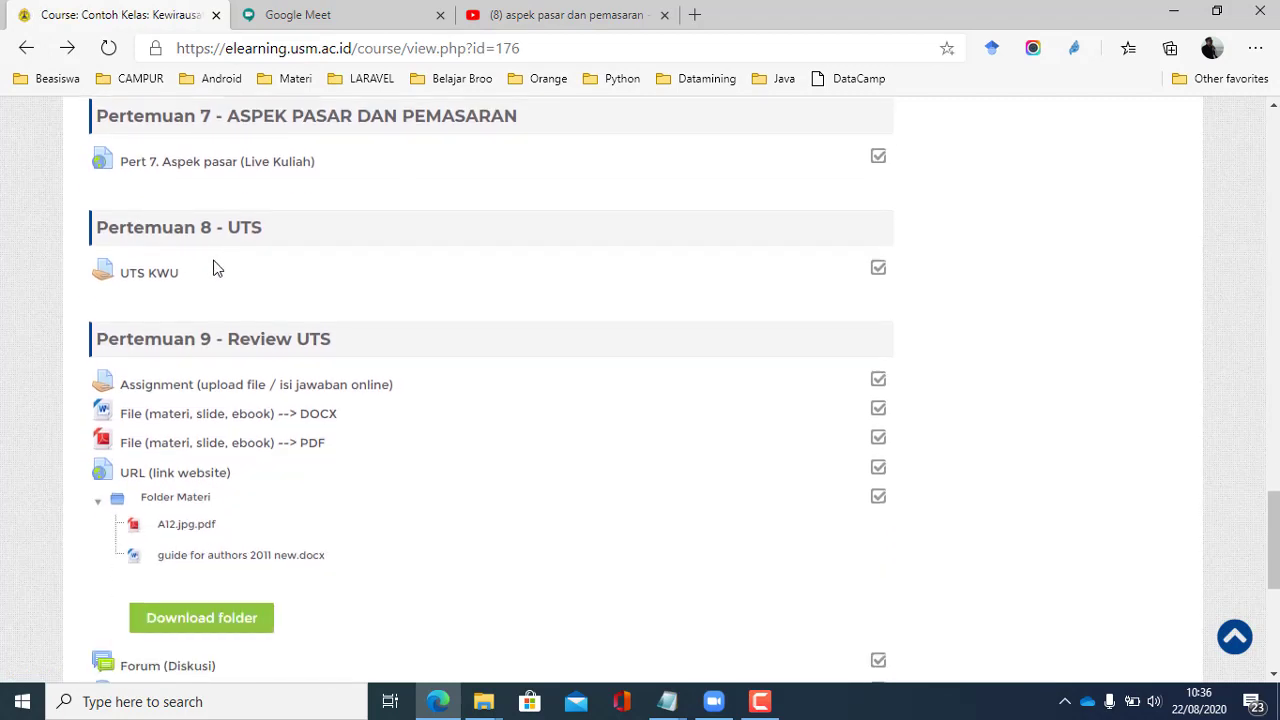
{"action": "scroll", "coordinate": [214, 265], "scroll_direction": "up", "scroll_amount": 1}
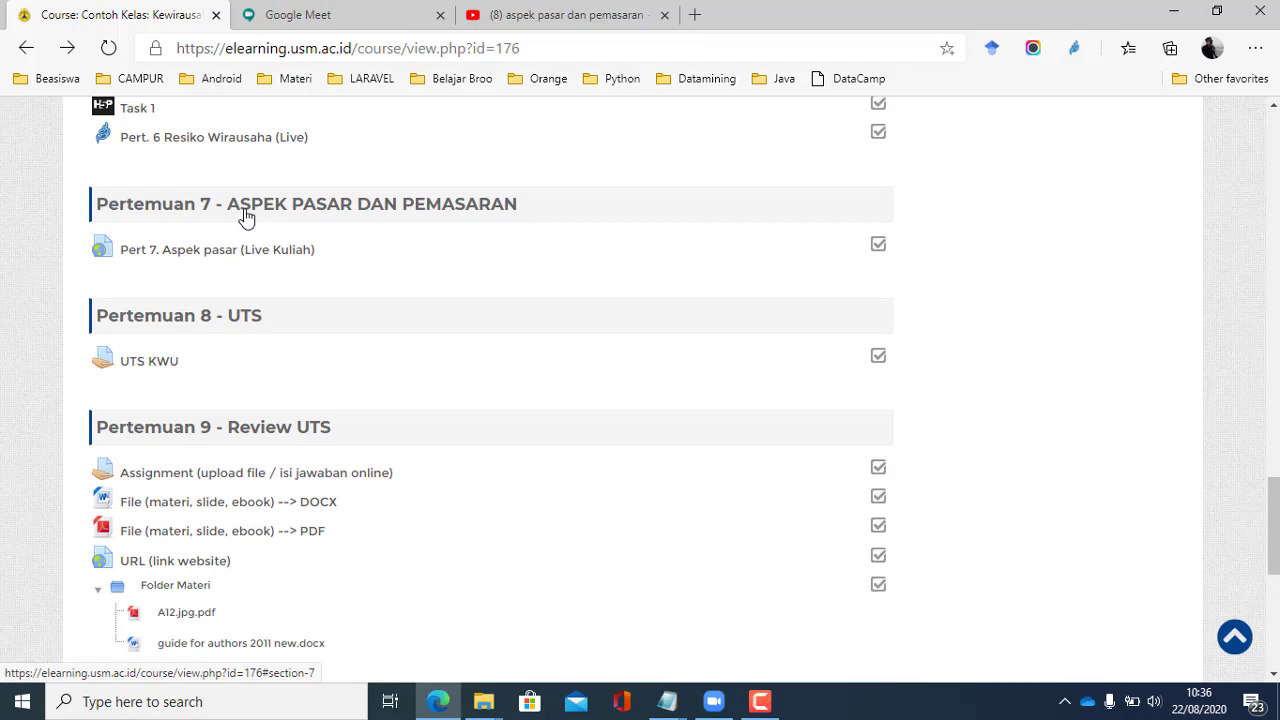
{"action": "scroll", "coordinate": [751, 217], "scroll_direction": "up", "scroll_amount": 10}
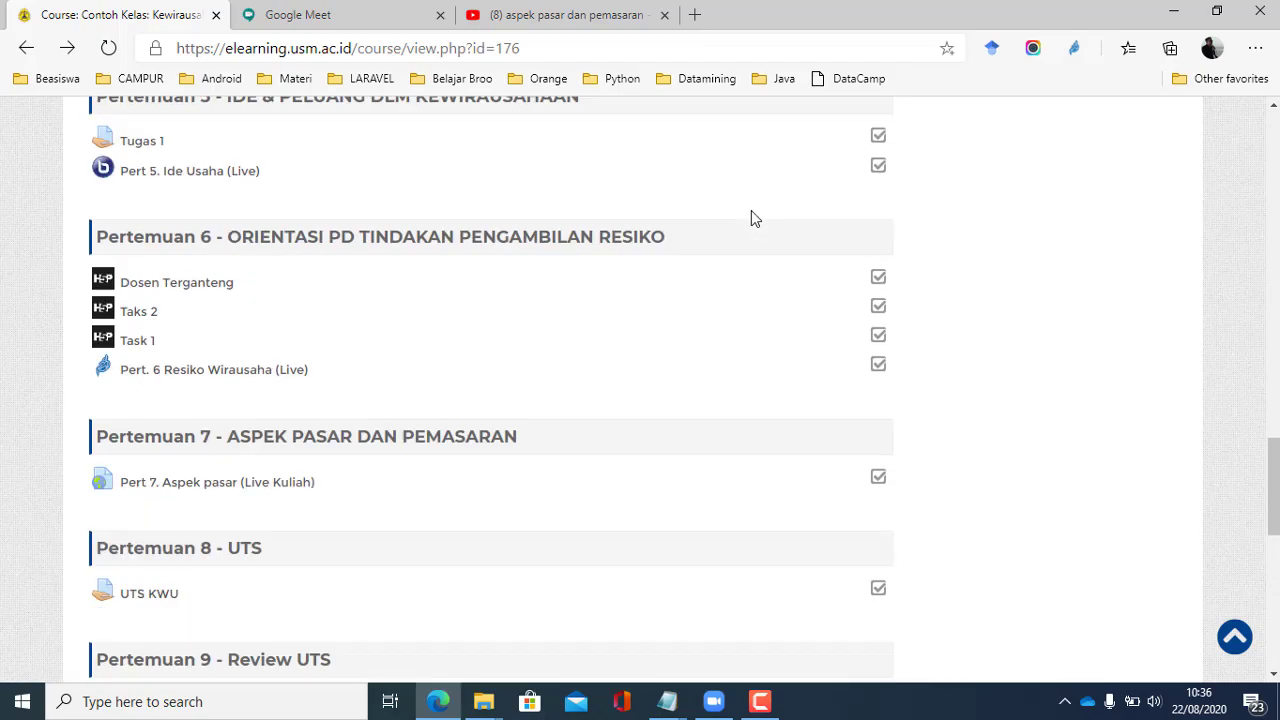
{"action": "scroll", "coordinate": [754, 218], "scroll_direction": "up", "scroll_amount": 10}
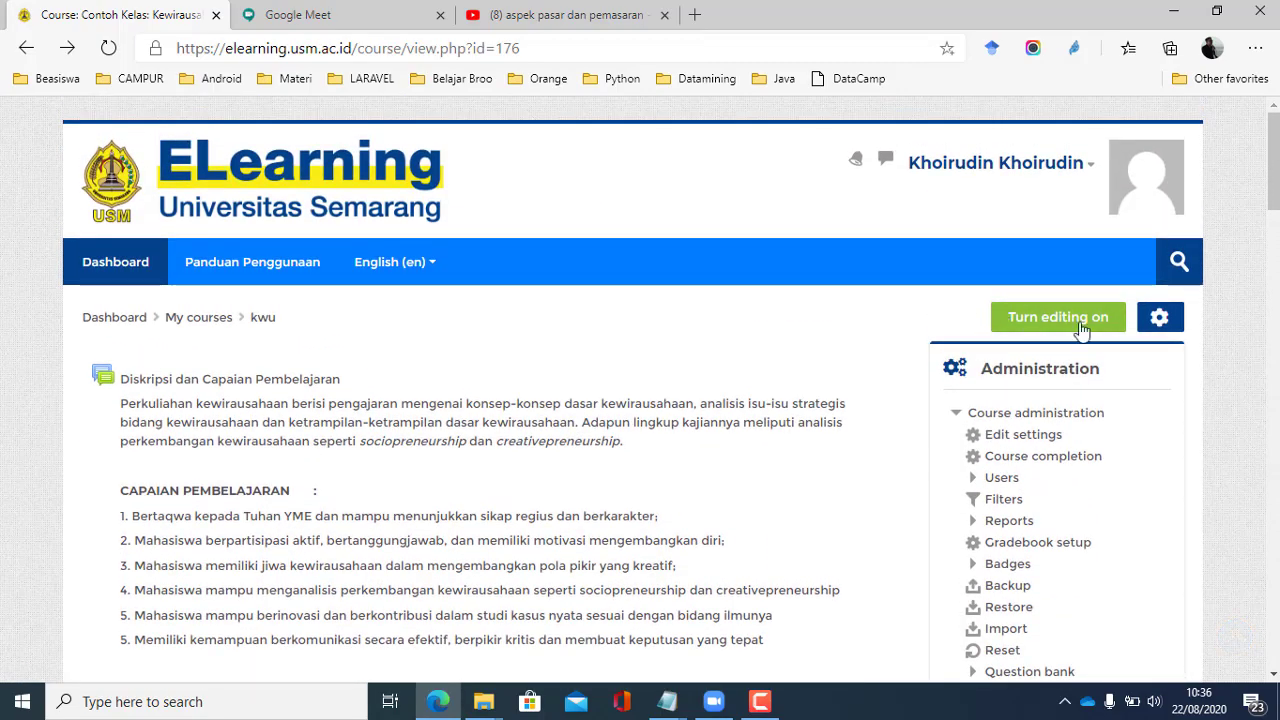
{"action": "left_click", "coordinate": [1084, 328]}
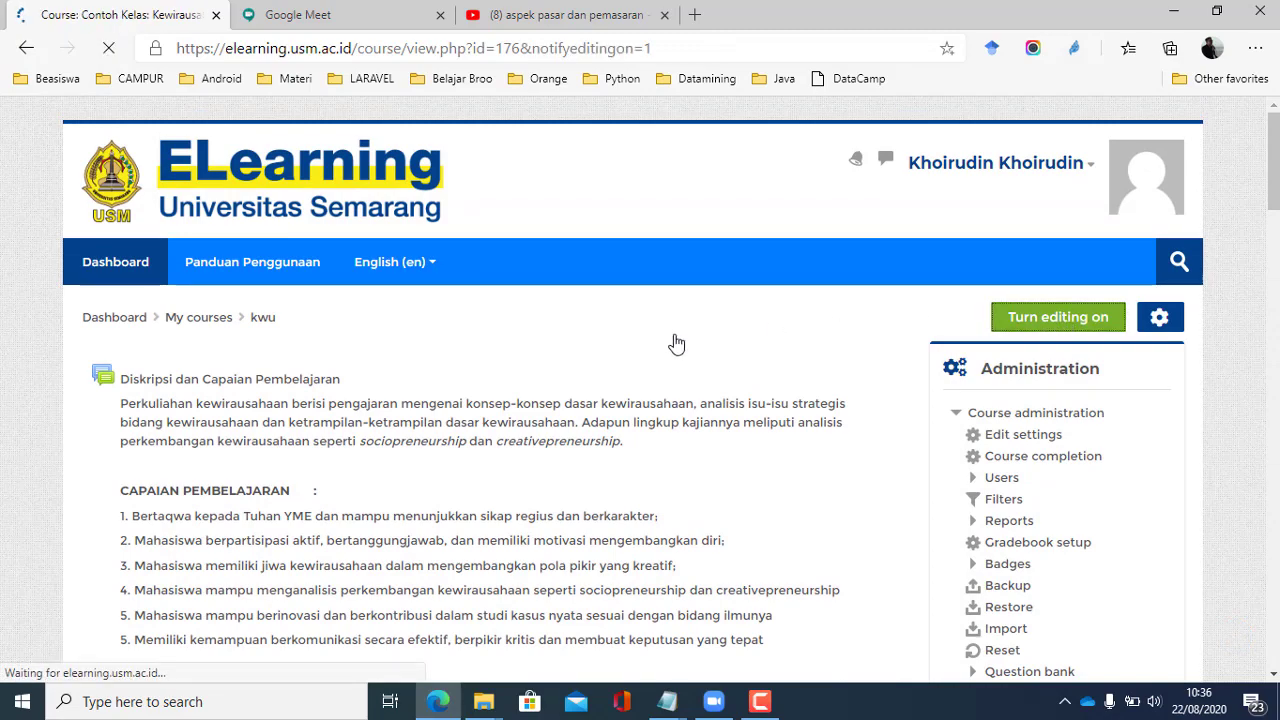
Open the settings of the Pert 7. Aspek pasar (Live Kuliah) URL resource at its External URL field
{"action": "scroll", "coordinate": [580, 335], "scroll_direction": "down", "scroll_amount": 12}
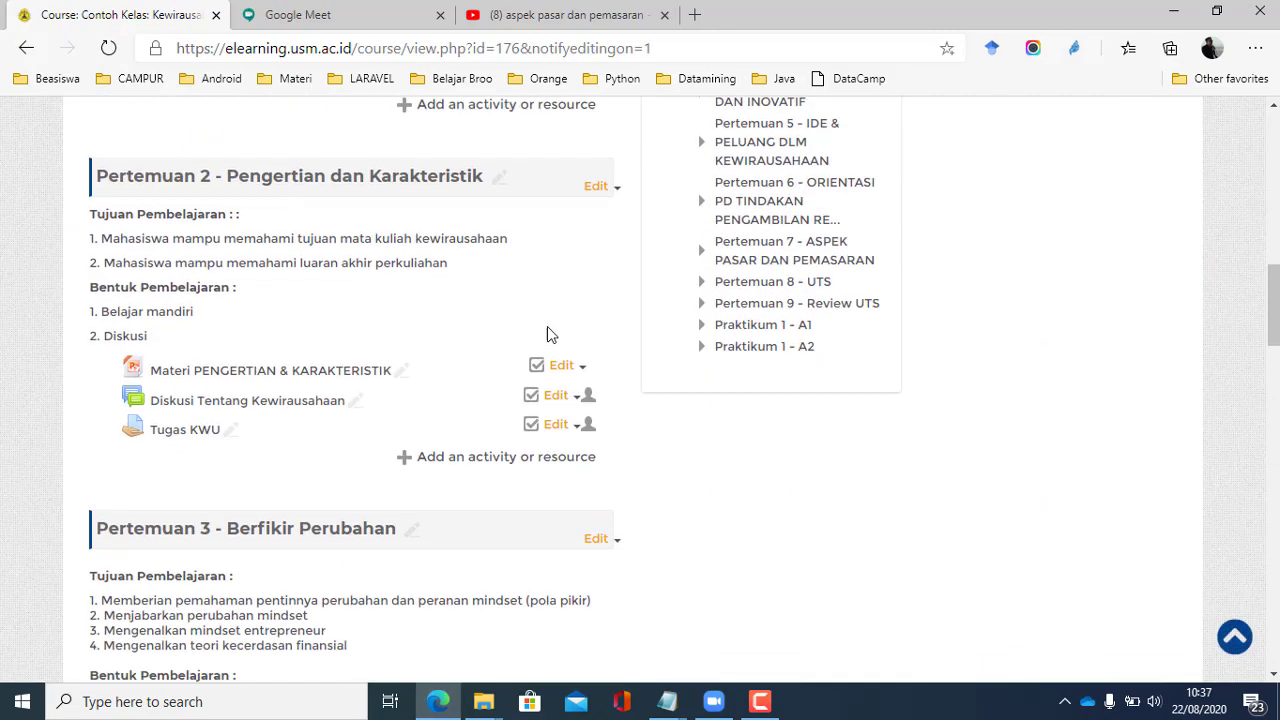
{"action": "scroll", "coordinate": [545, 326], "scroll_direction": "up", "scroll_amount": 3}
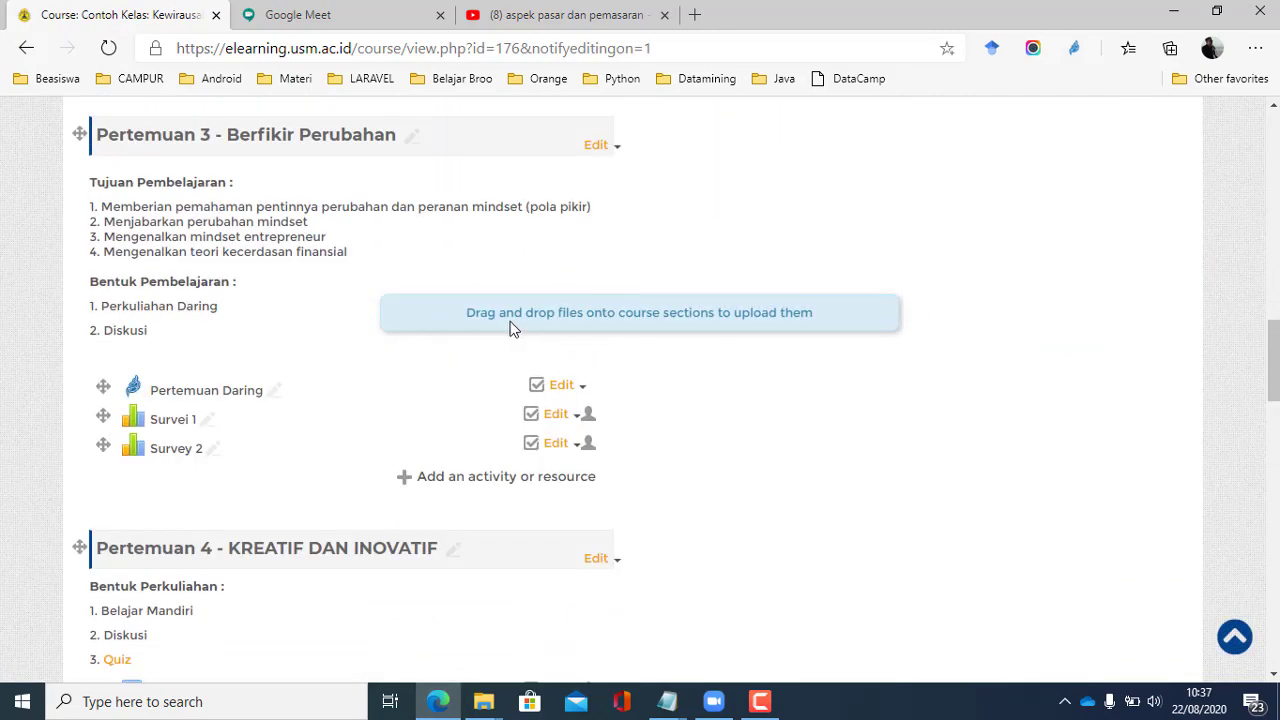
{"action": "scroll", "coordinate": [514, 329], "scroll_direction": "down", "scroll_amount": 8}
{"action": "scroll", "coordinate": [509, 321], "scroll_direction": "down", "scroll_amount": 4}
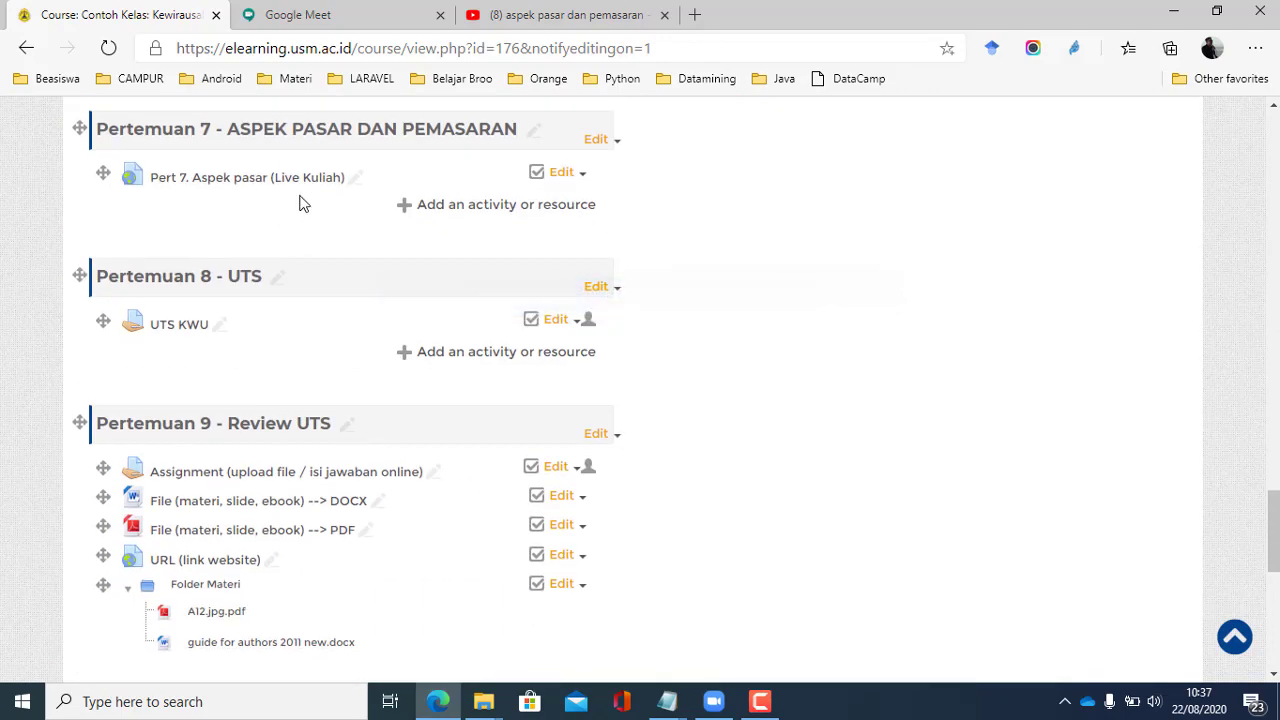
{"action": "left_click", "coordinate": [563, 174]}
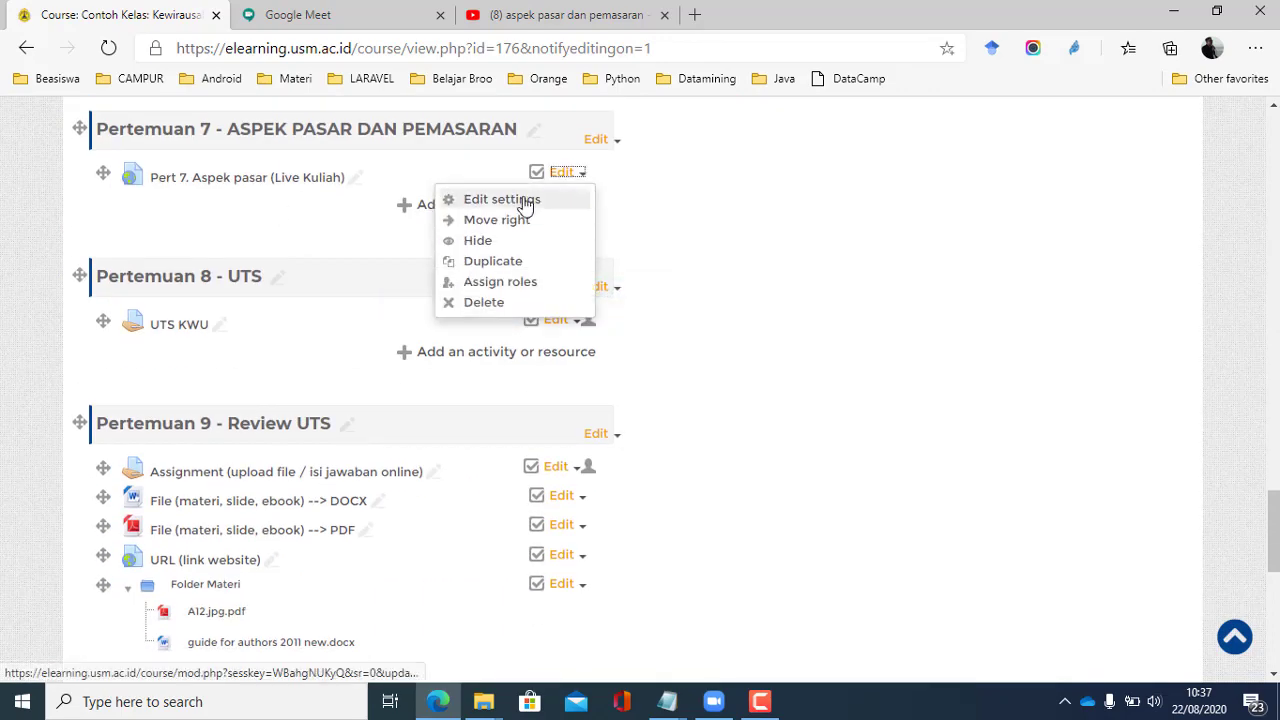
{"action": "left_click", "coordinate": [524, 200]}
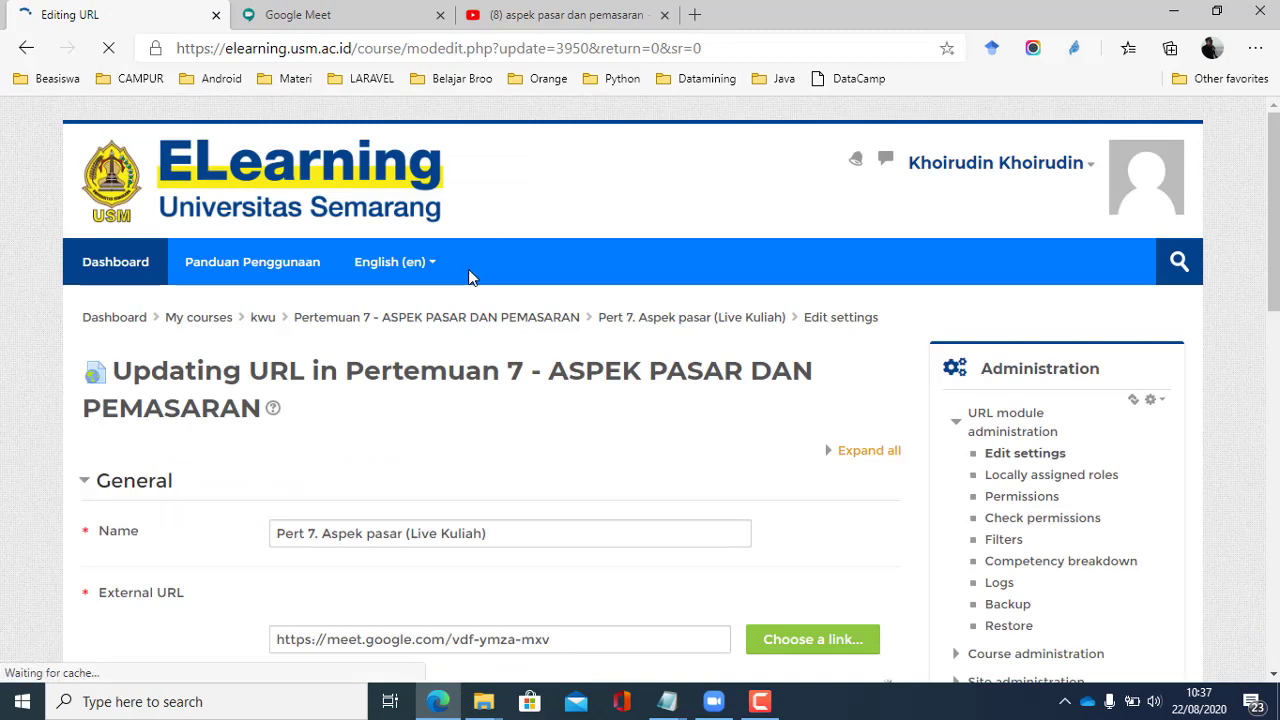
{"action": "scroll", "coordinate": [494, 397], "scroll_direction": "down", "scroll_amount": 4}
{"action": "scroll", "coordinate": [494, 397], "scroll_direction": "down", "scroll_amount": 2}
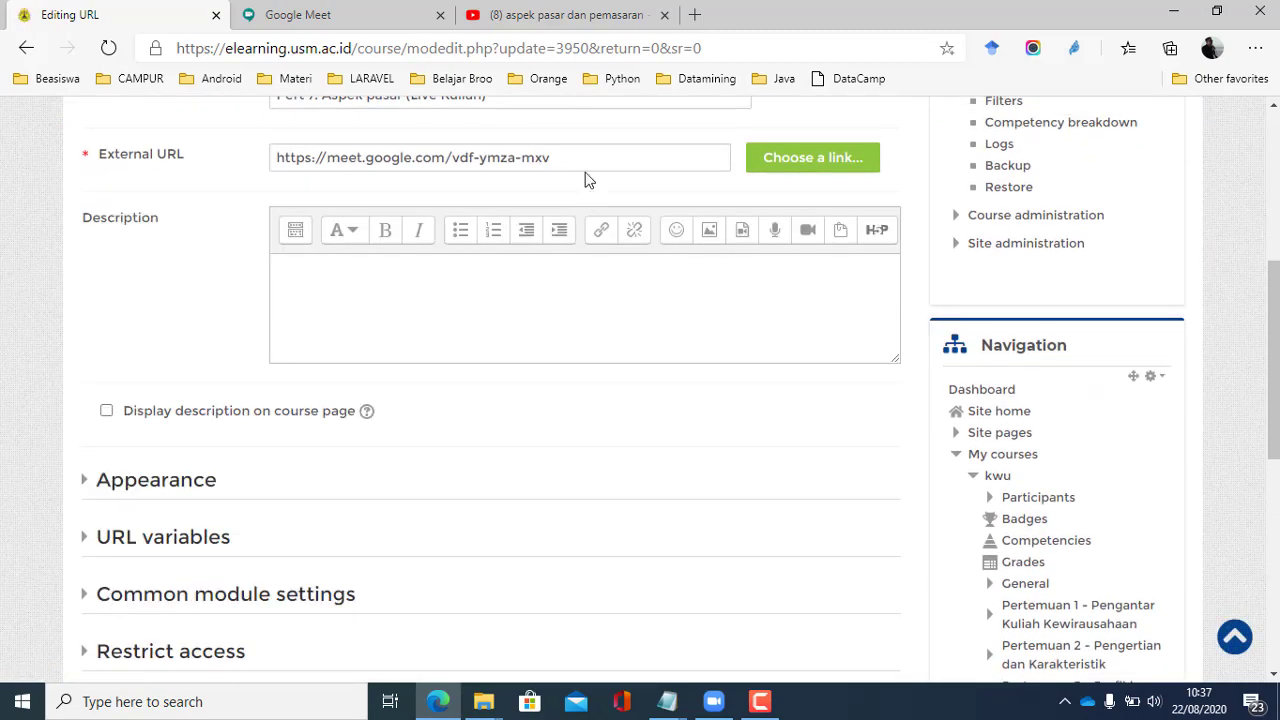
{"action": "left_click", "coordinate": [584, 163]}
Switch to Zoom and close the scheduled meeting's invitation dialog
{"action": "left_click", "coordinate": [713, 701]}
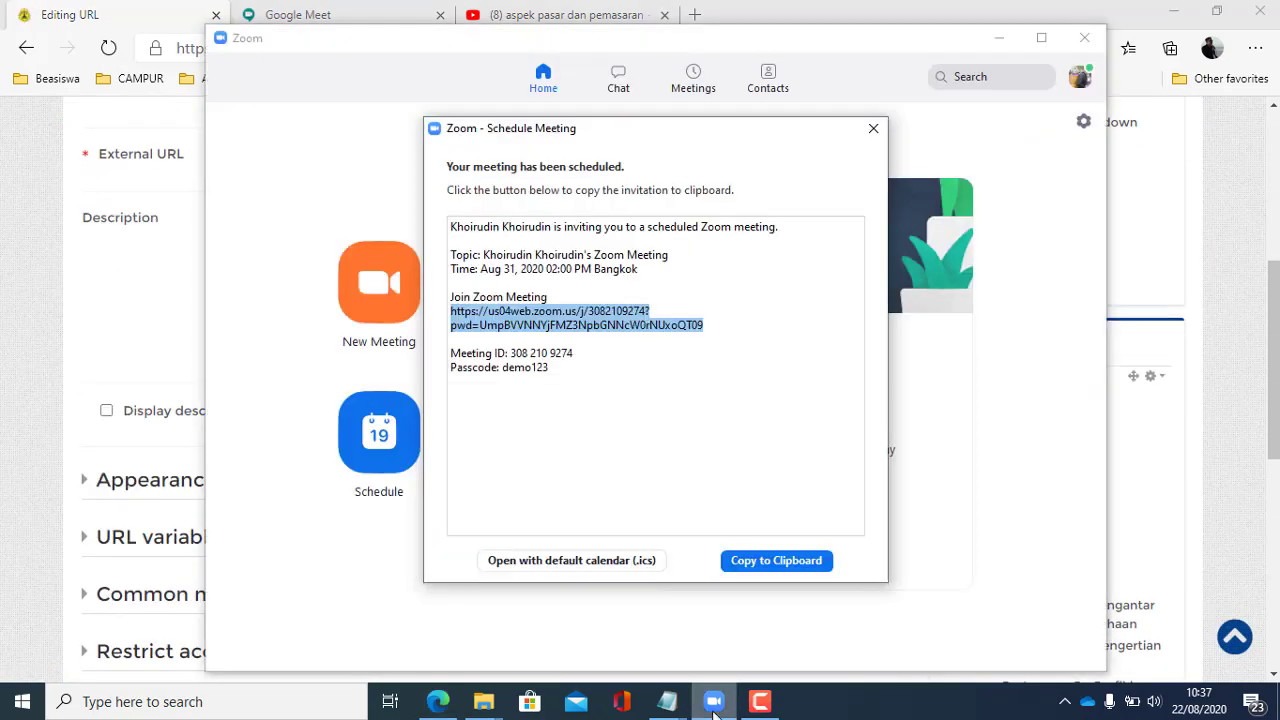
{"action": "left_click", "coordinate": [873, 128]}
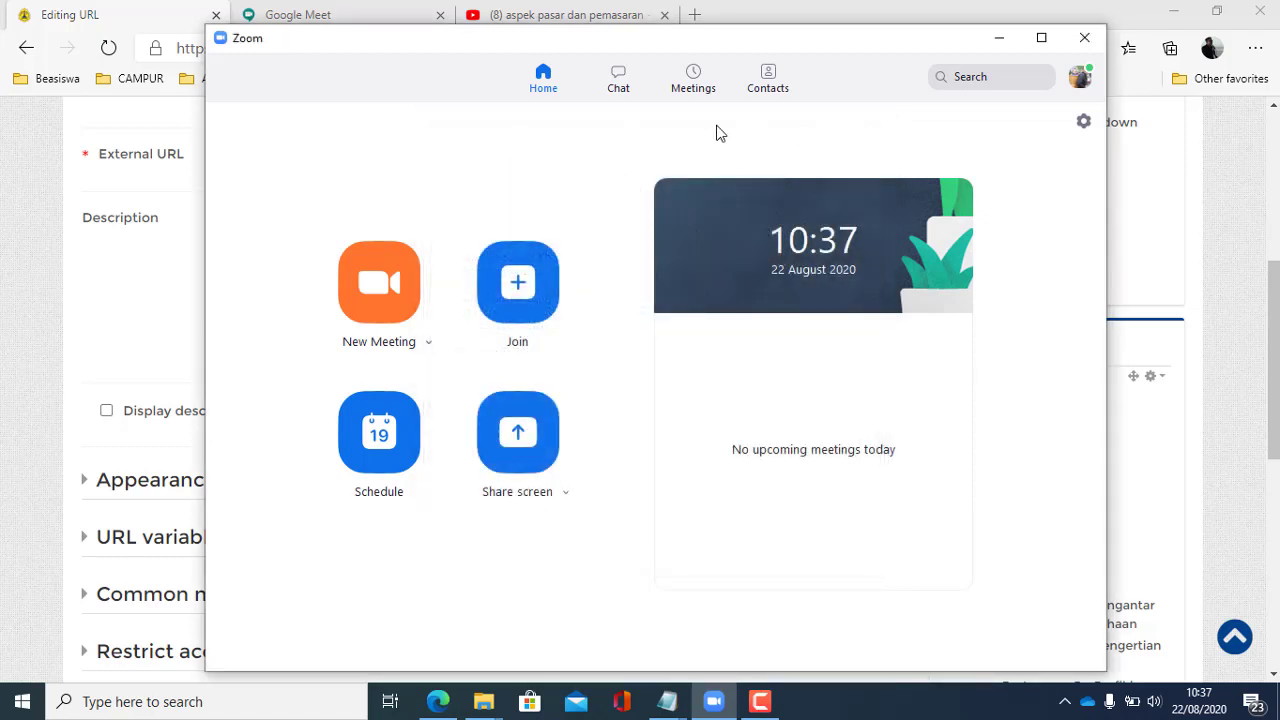
Try starting an instant Zoom meeting and close its window while it is connecting
{"action": "left_click", "coordinate": [395, 318]}
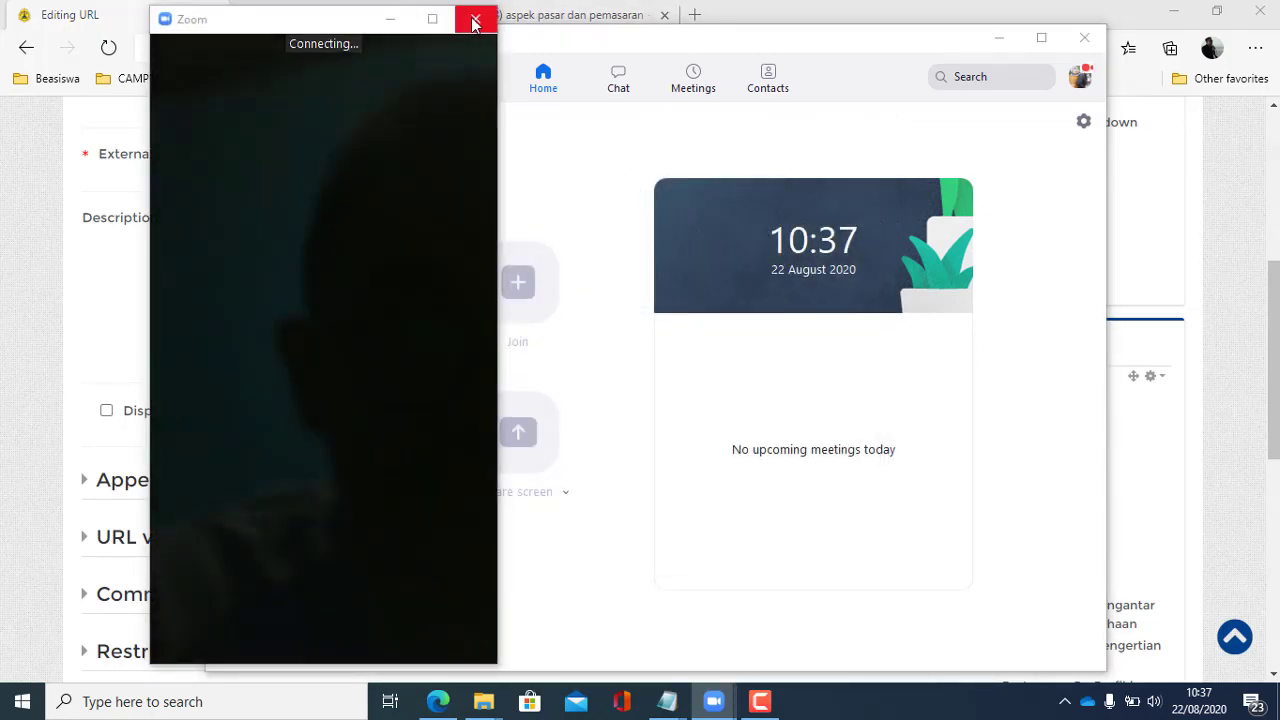
{"action": "left_click", "coordinate": [474, 20]}
{"action": "left_click", "coordinate": [383, 68]}
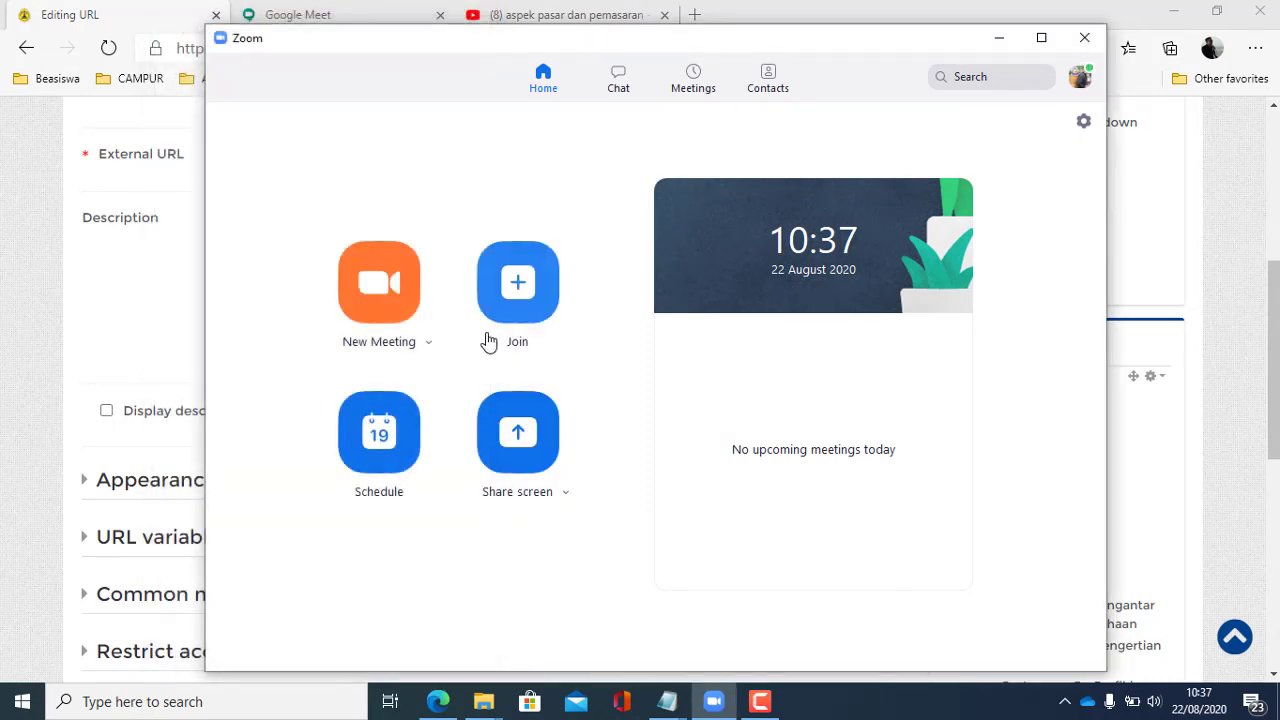
Examine the Schedule Meeting form in Zoom with its advanced options expanded and close it without scheduling
{"action": "left_click", "coordinate": [396, 444]}
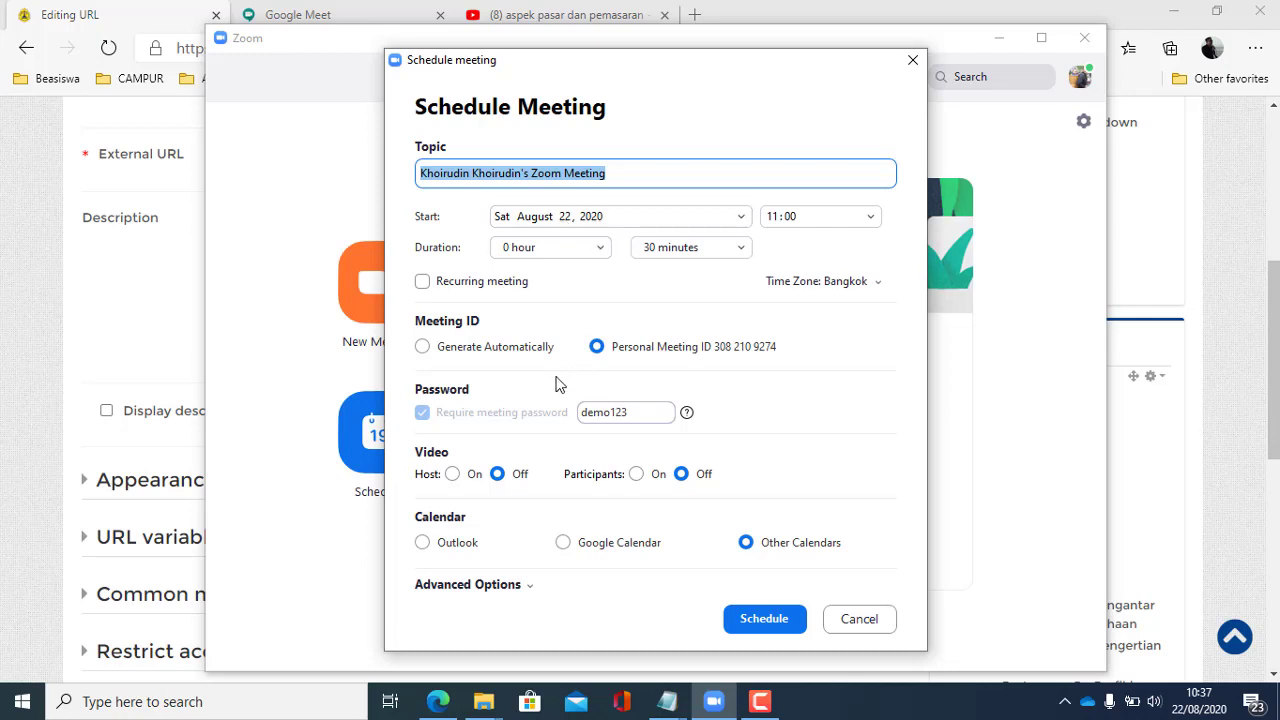
{"action": "left_click", "coordinate": [505, 588]}
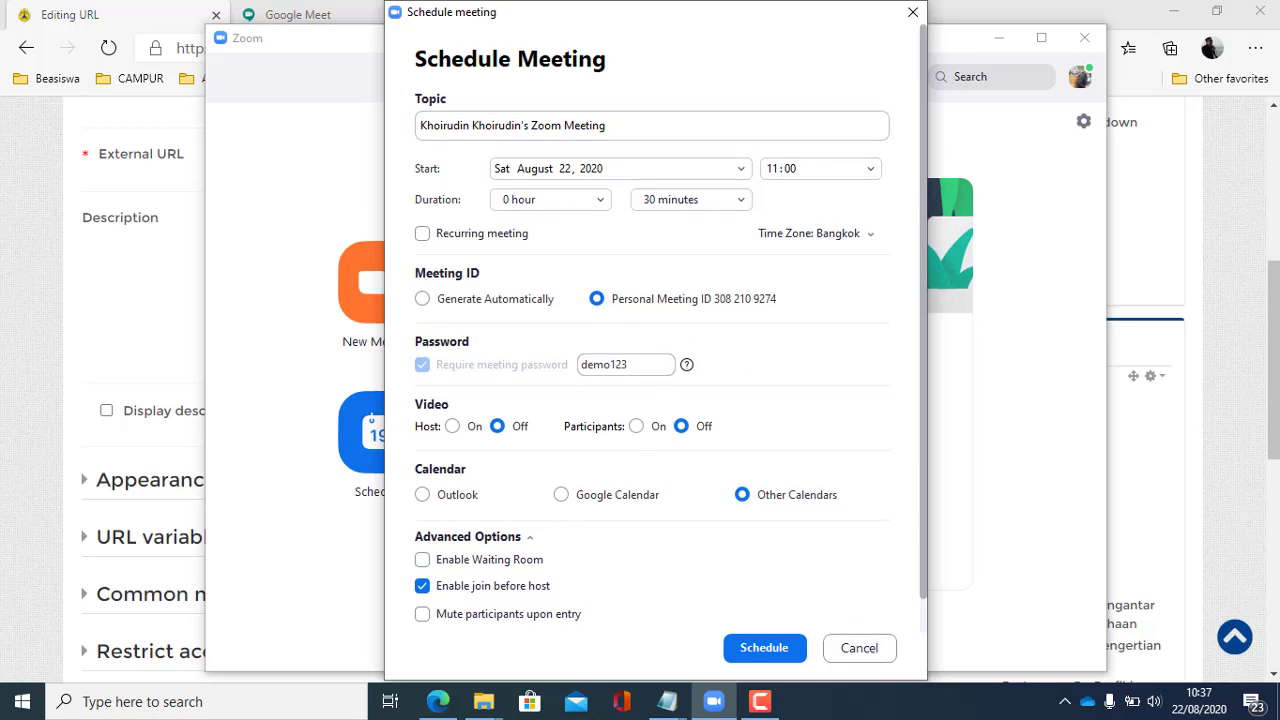
{"action": "left_click", "coordinate": [859, 648]}
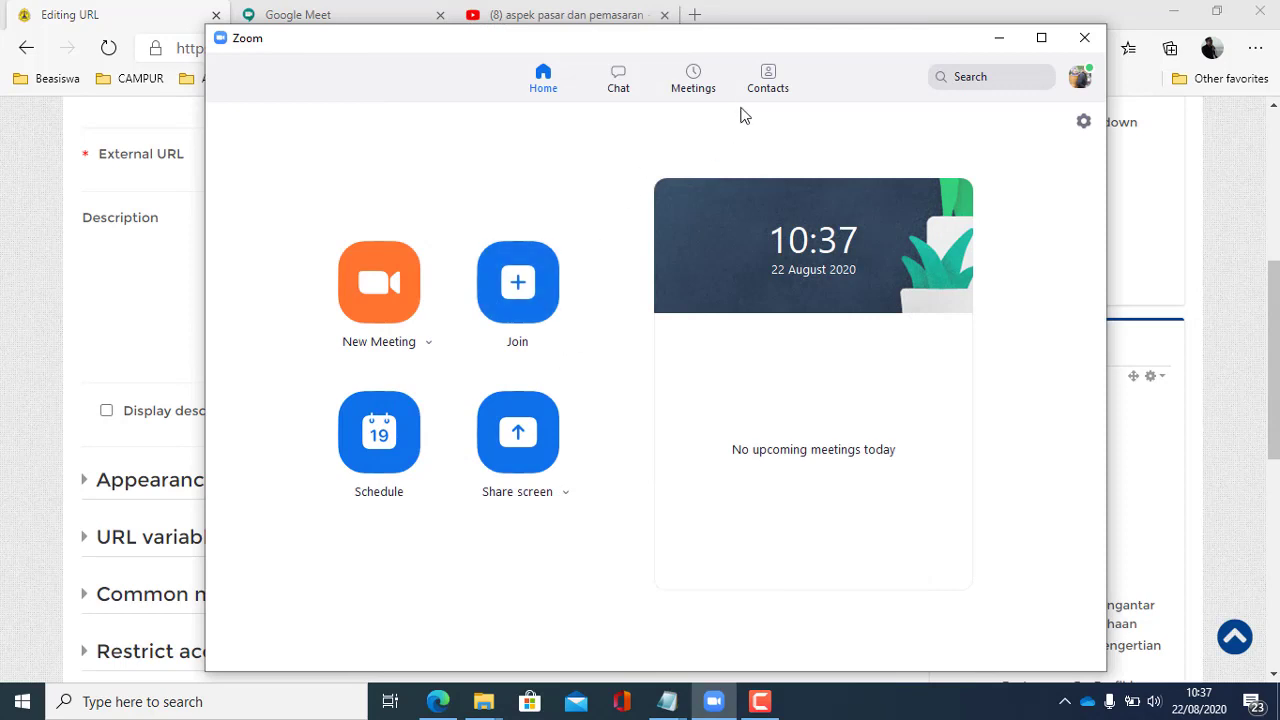
Show the invitation of the upcoming Aug 31 Zoom meeting and copy its join link
{"action": "left_click", "coordinate": [705, 88]}
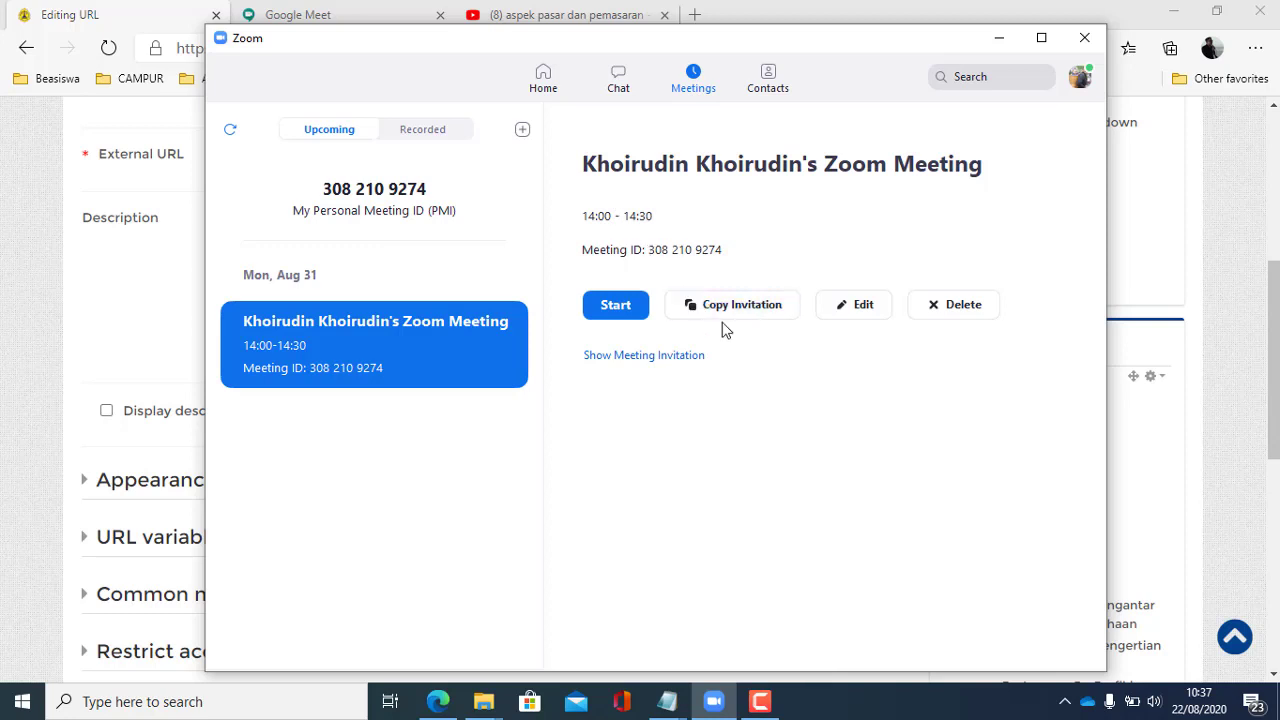
{"action": "left_click", "coordinate": [757, 313]}
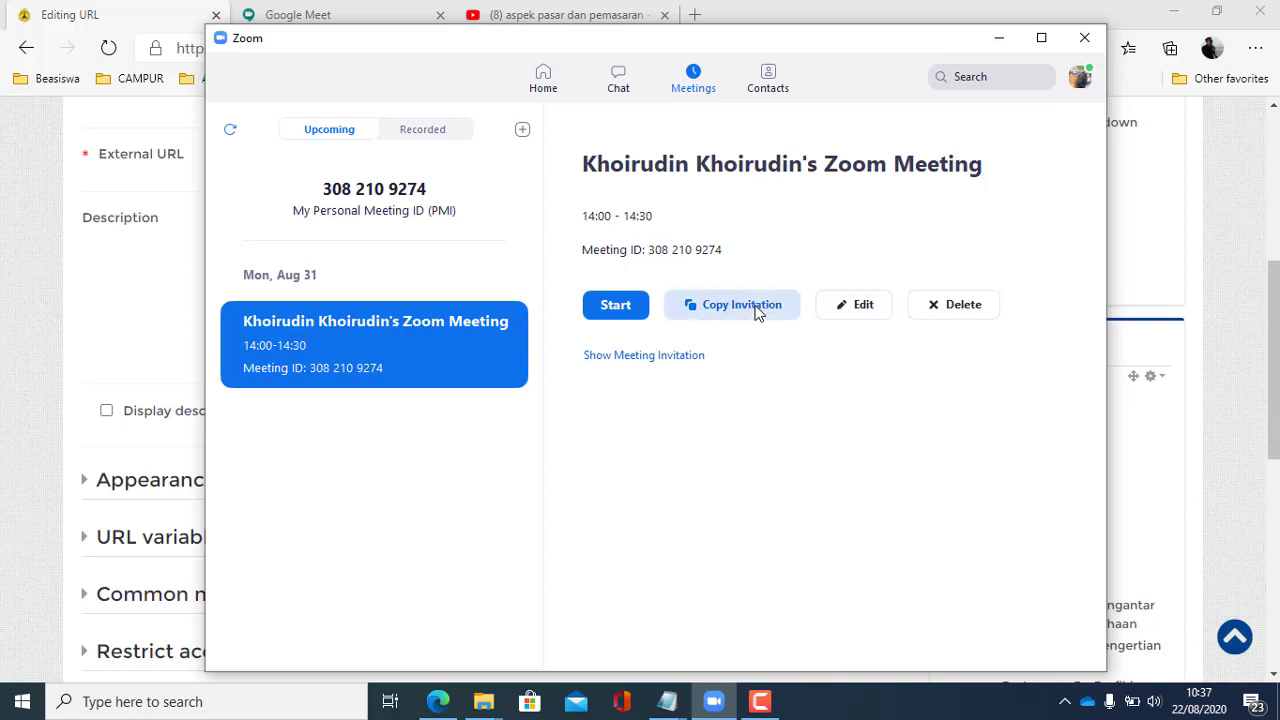
{"action": "left_click", "coordinate": [670, 358]}
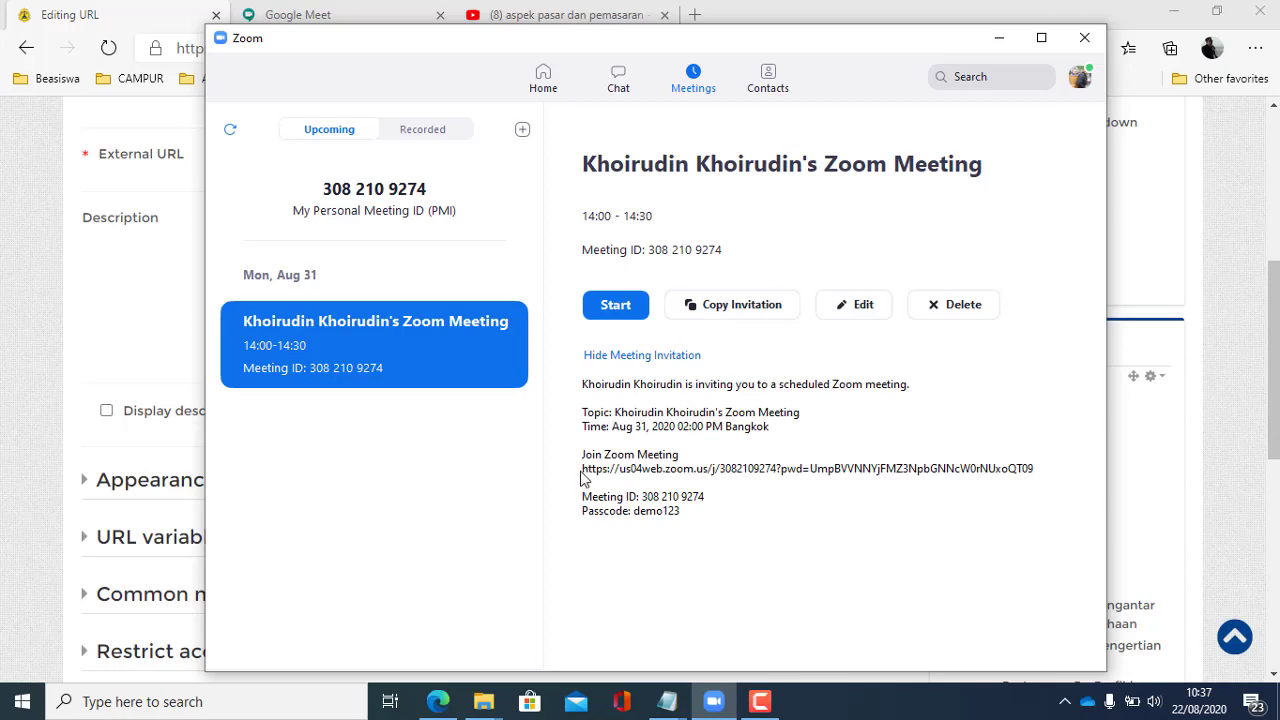
{"action": "triple_click", "coordinate": [742, 468]}
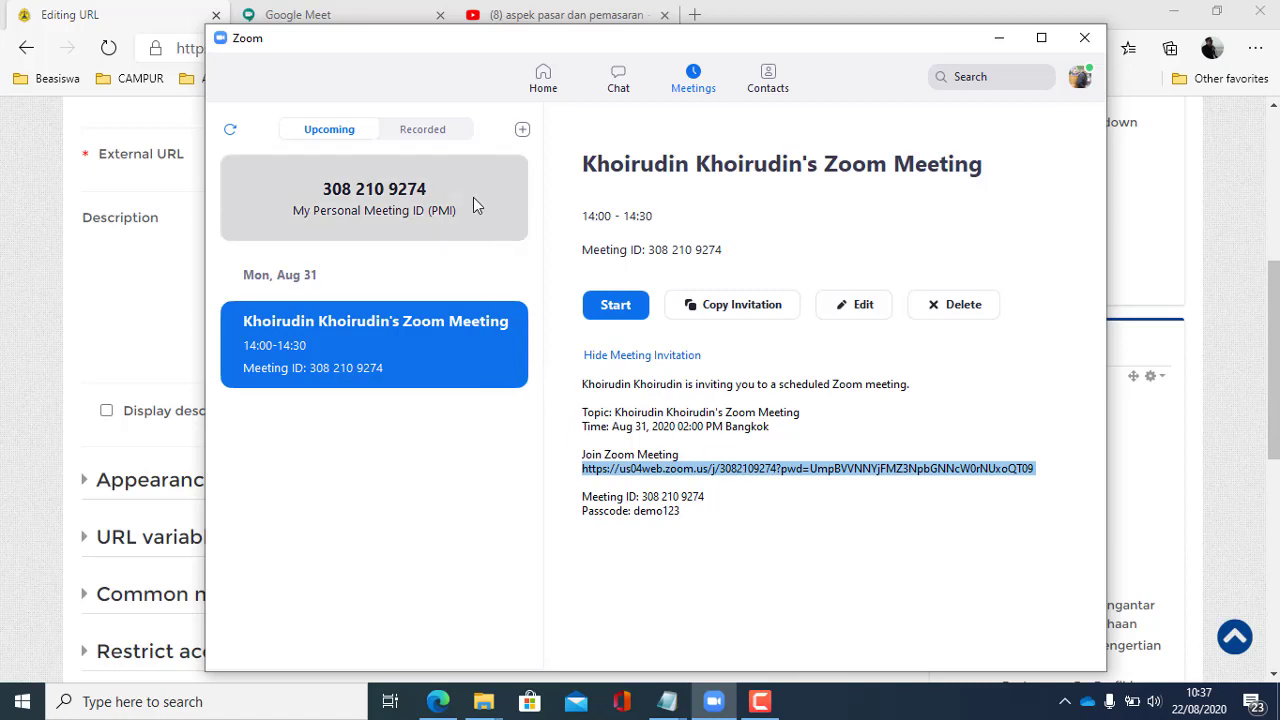
Return to the course's URL form and replace the External URL with the copied Zoom join link, including its embedded meeting password
{"action": "left_click", "coordinate": [34, 291]}
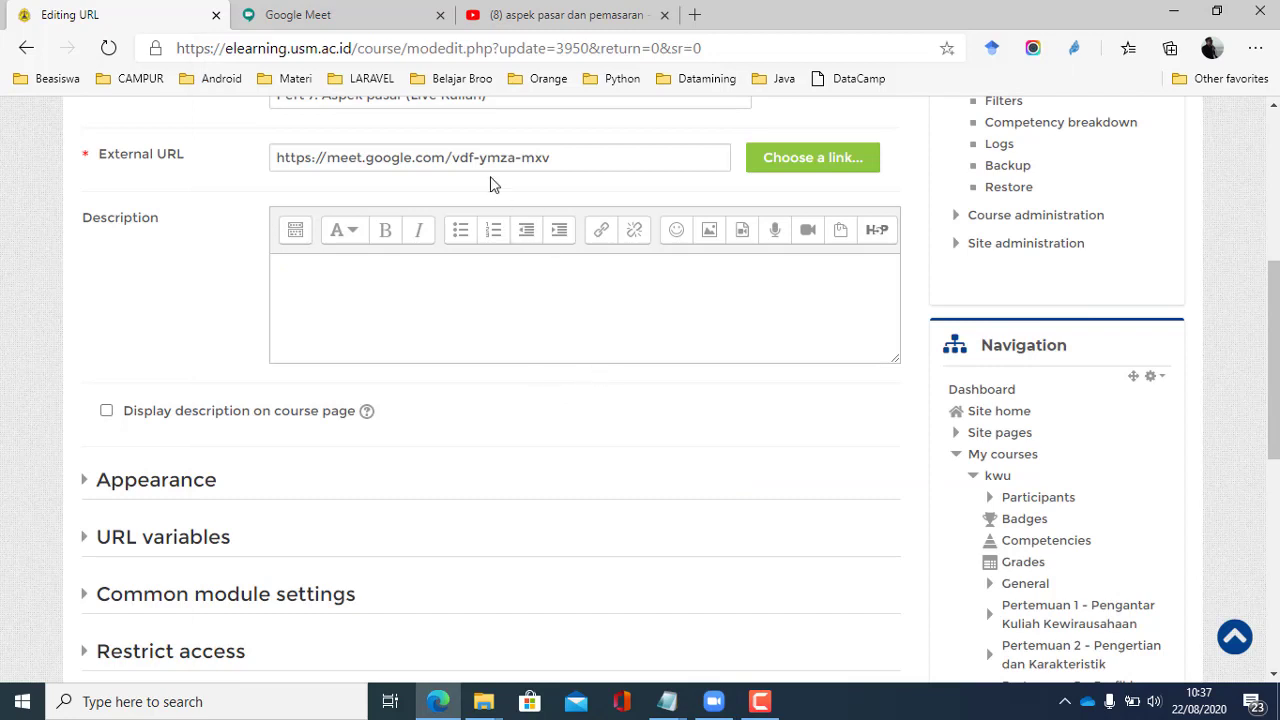
{"action": "left_click", "coordinate": [584, 158]}
{"action": "key", "text": "ctrl+a"}
{"action": "key", "text": "ctrl+v"}
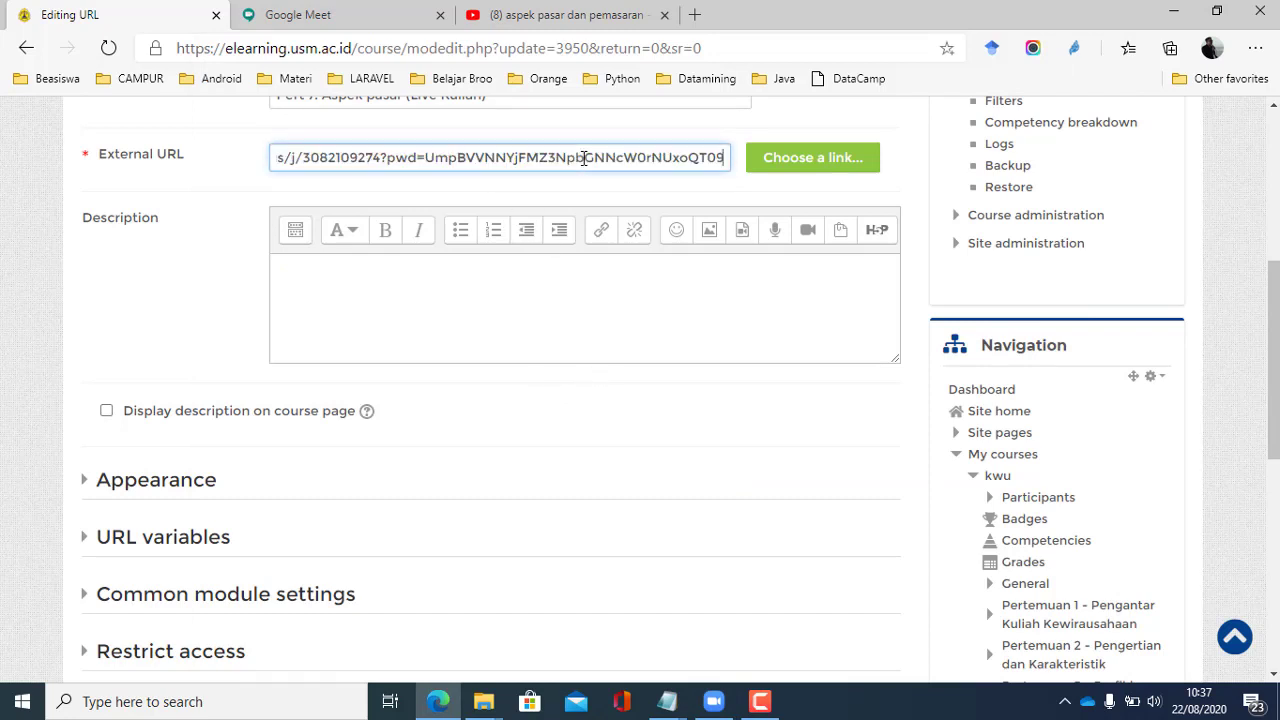
{"action": "scroll", "coordinate": [599, 186], "scroll_direction": "up", "scroll_amount": 3}
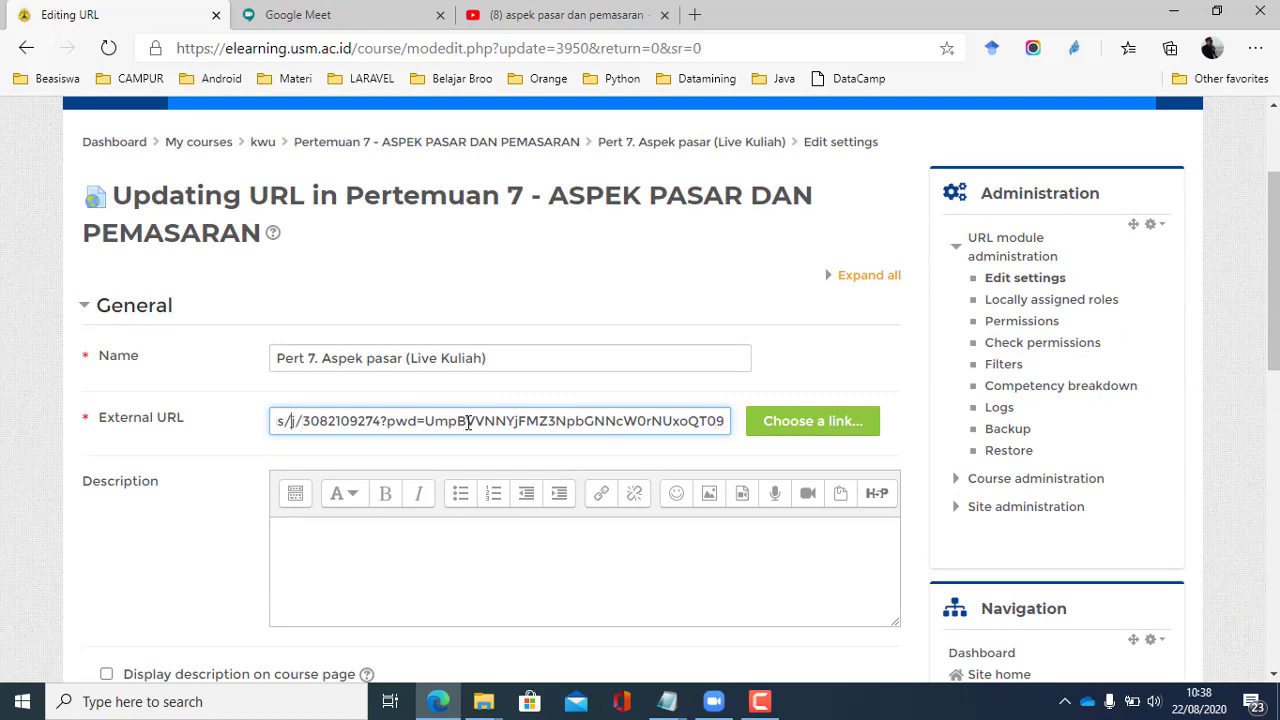
{"action": "key", "text": "Home"}
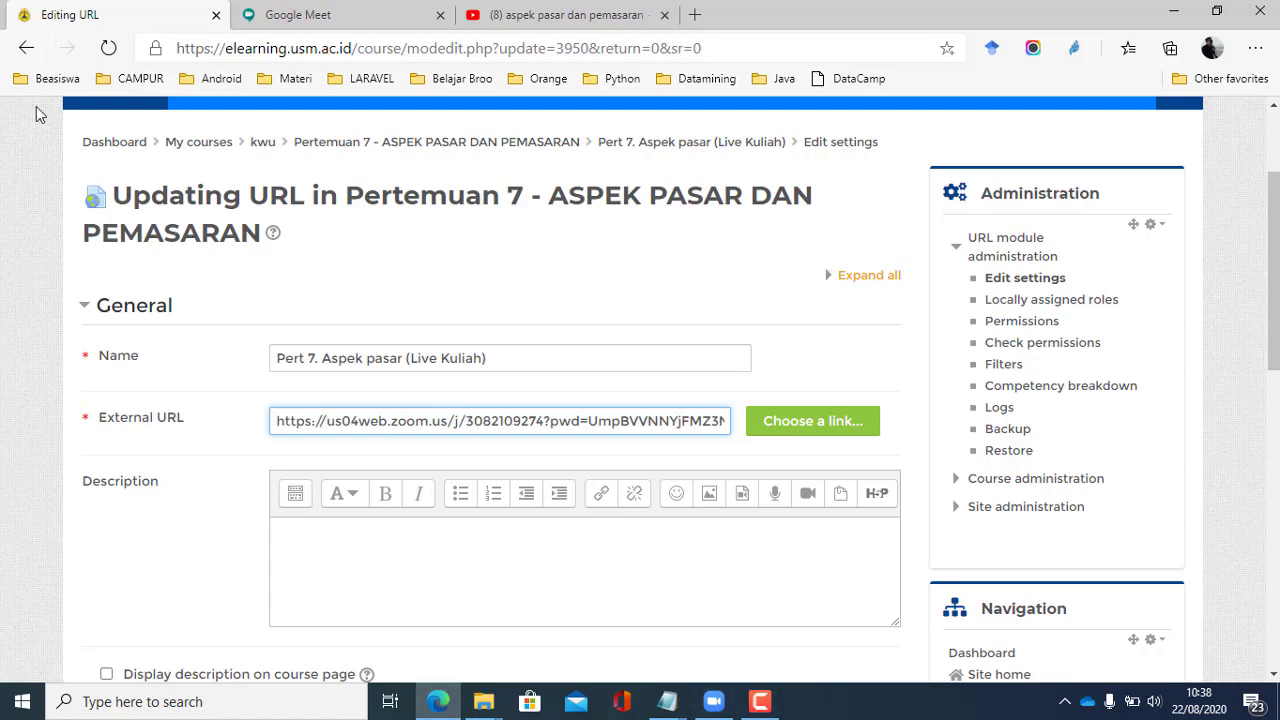
Save the updated URL resource and return to the Pertemuan 7 section of the course
{"action": "scroll", "coordinate": [346, 534], "scroll_direction": "down", "scroll_amount": 8}
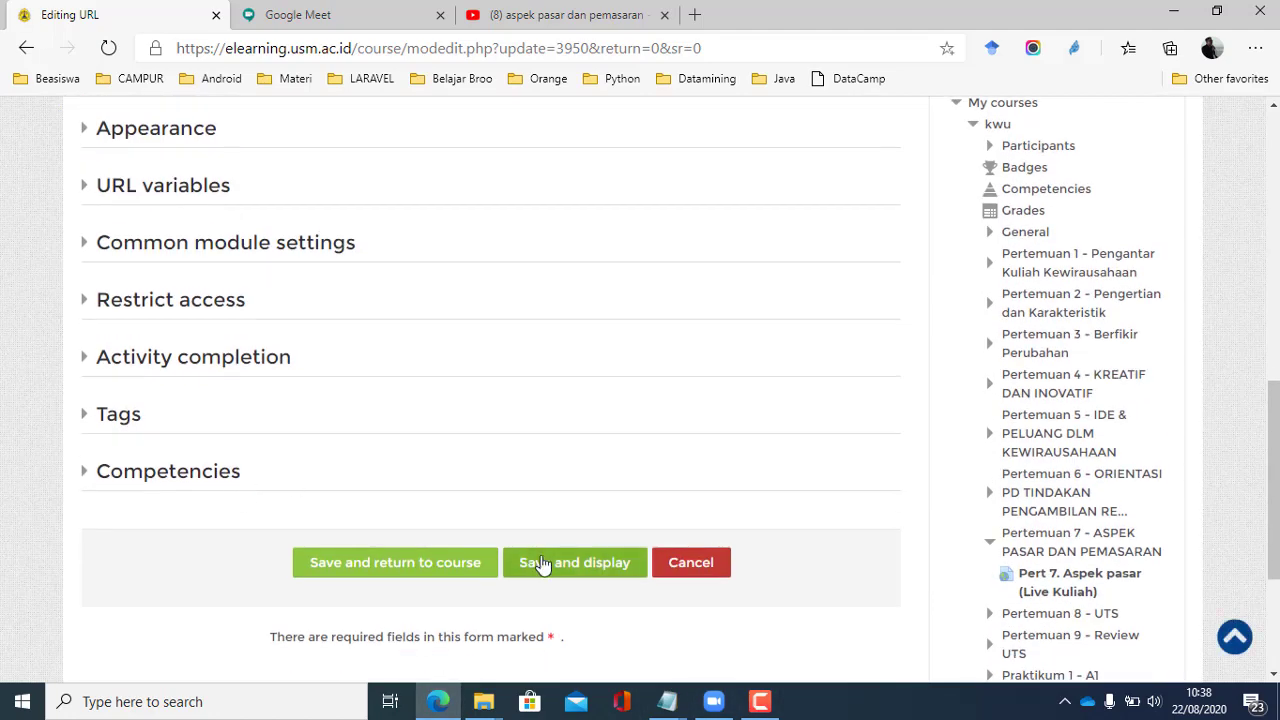
{"action": "left_click", "coordinate": [438, 566]}
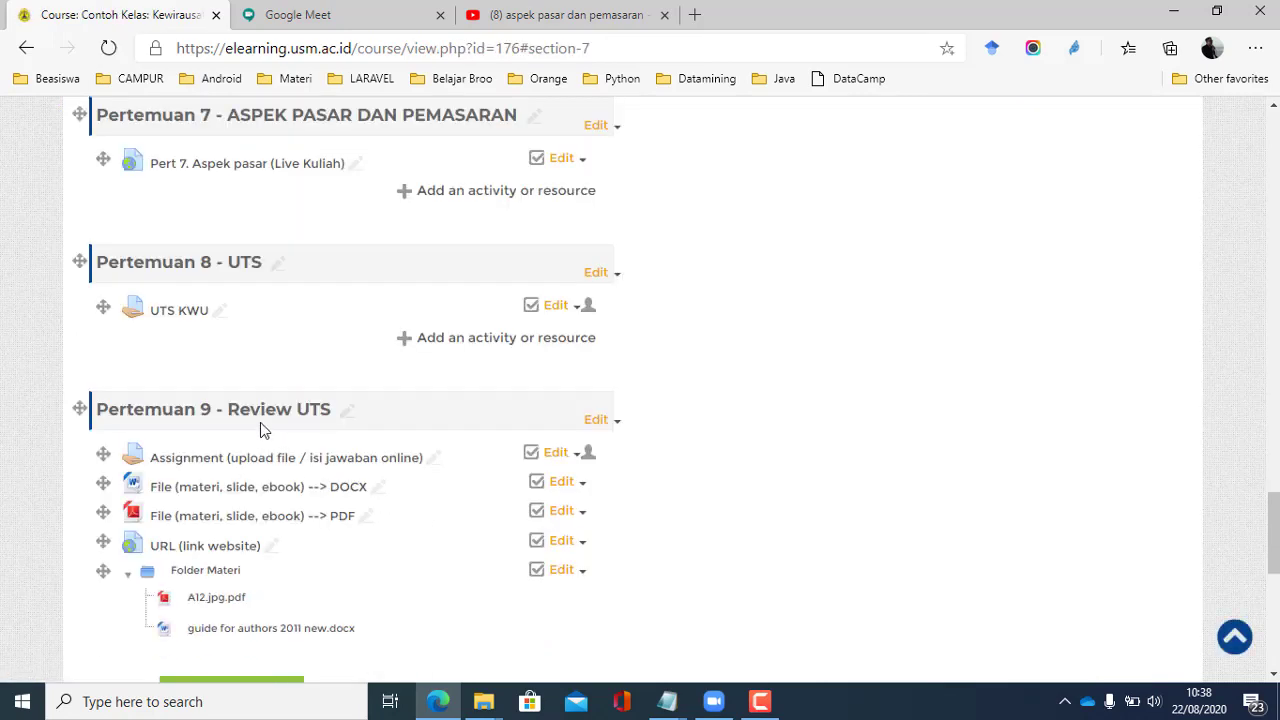
{"action": "scroll", "coordinate": [260, 422], "scroll_direction": "up", "scroll_amount": 1}
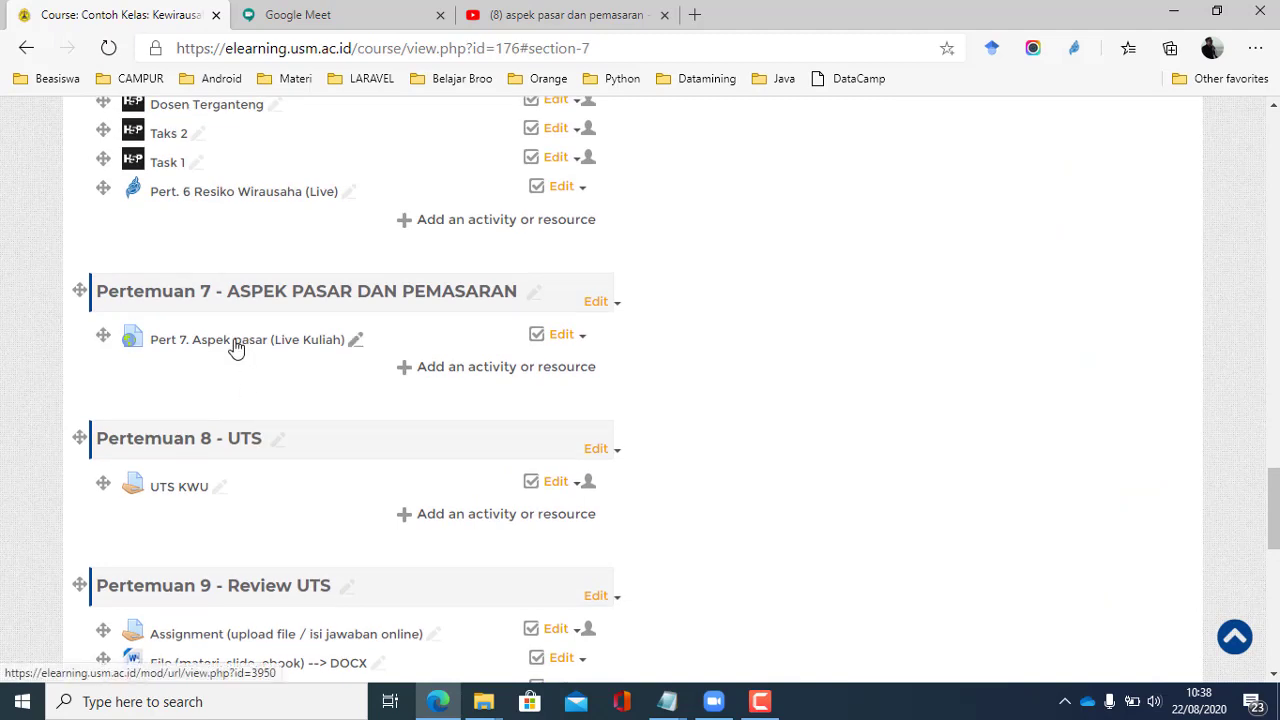
Test the "Pert 7. Aspek pasar (Live Kuliah)" link by opening it and launching its meeting in Zoom
{"action": "left_click", "coordinate": [200, 342]}
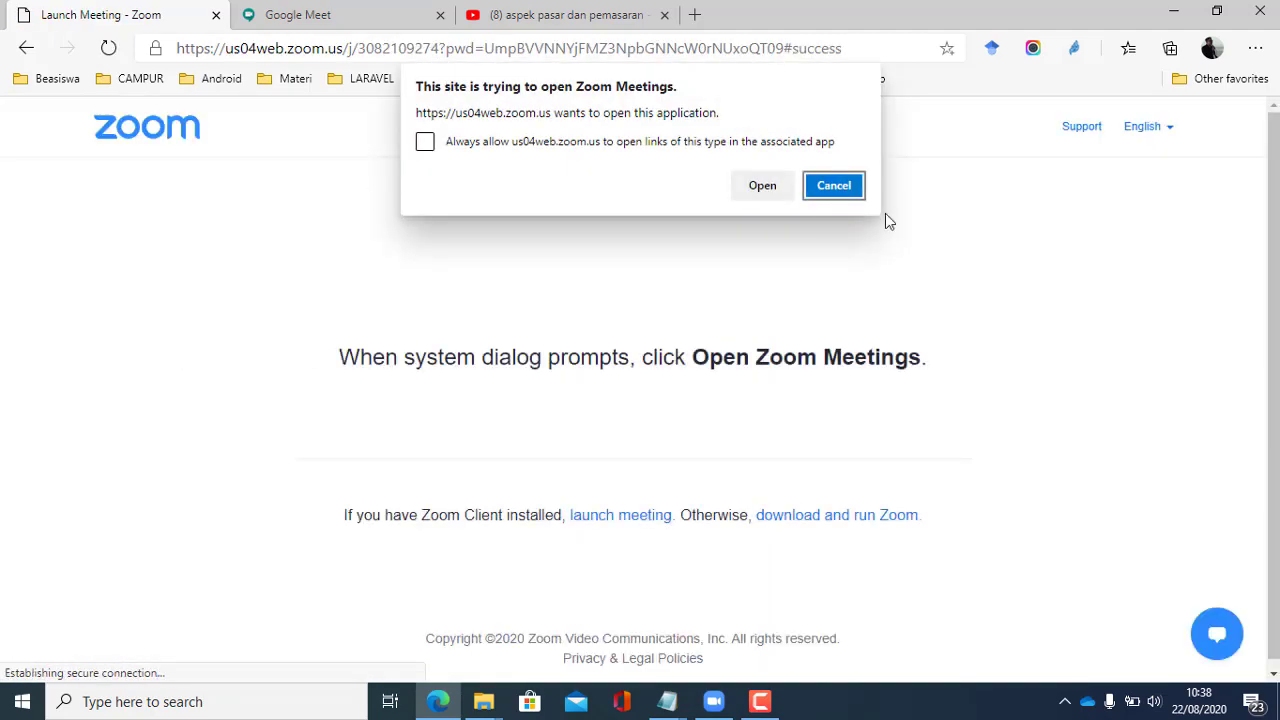
{"action": "left_click", "coordinate": [763, 185]}
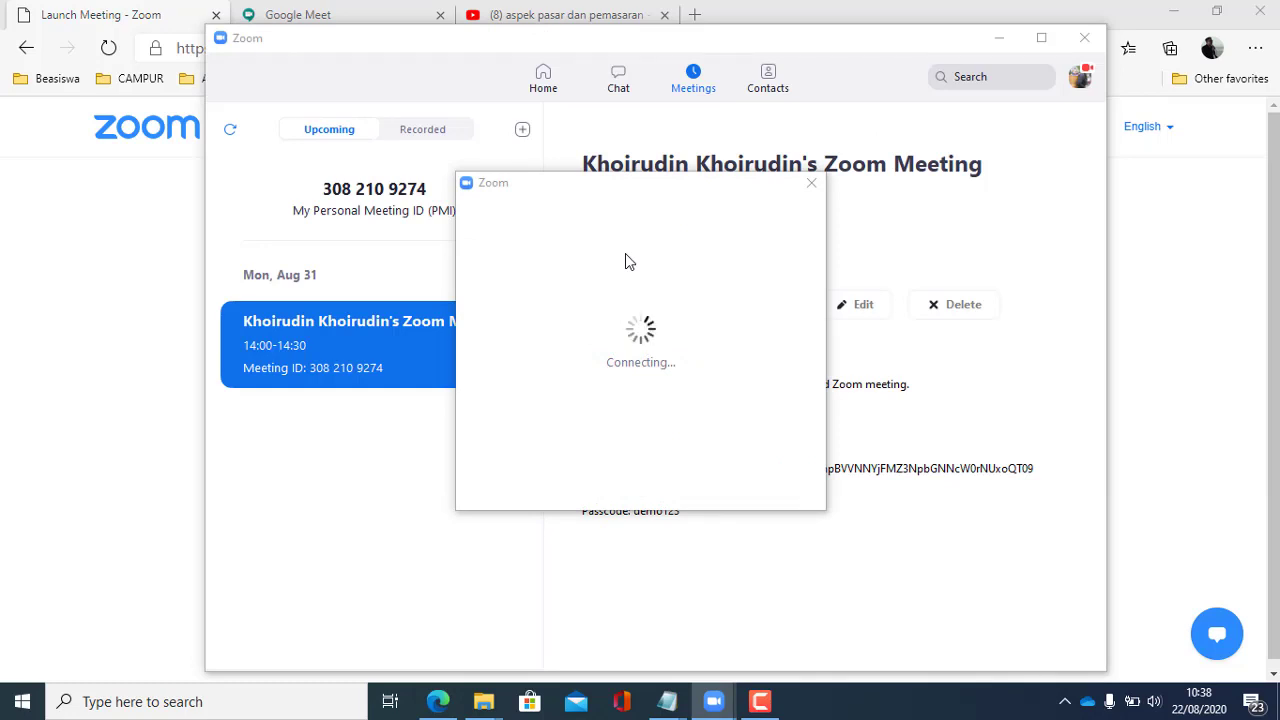
{"action": "mouse_move", "coordinate": [484, 701]}
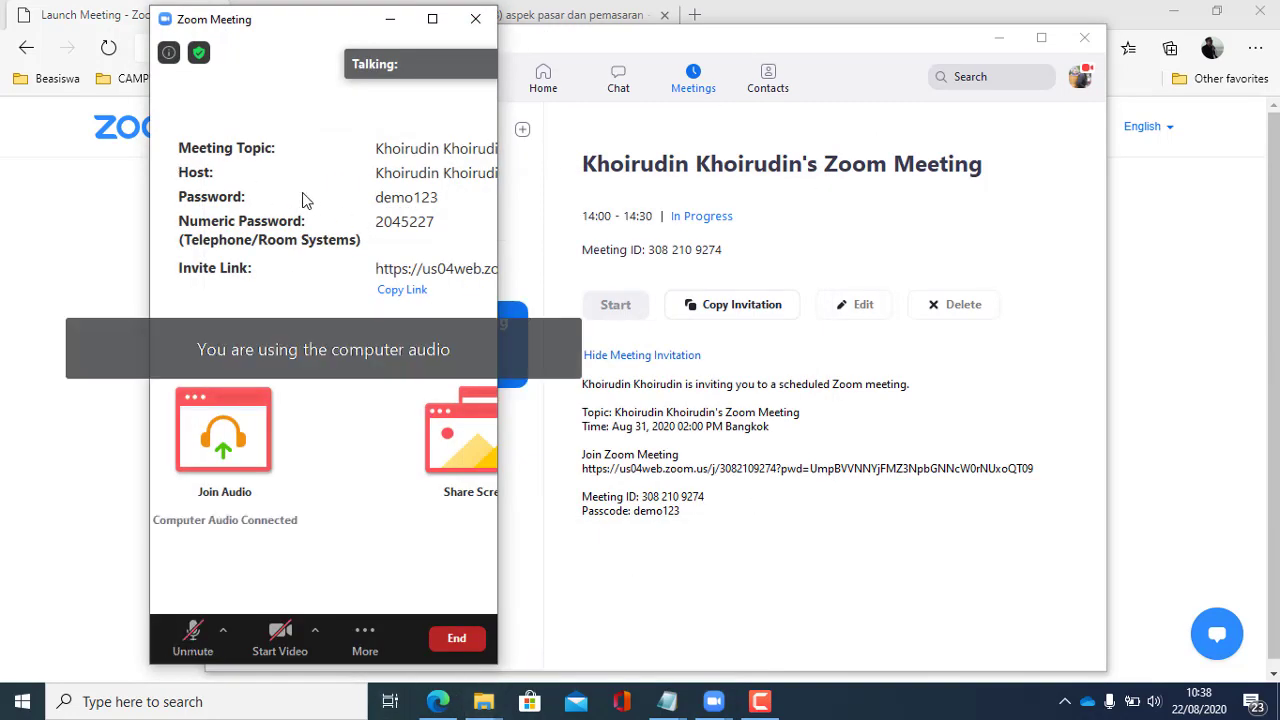
{"action": "left_click", "coordinate": [843, 203]}
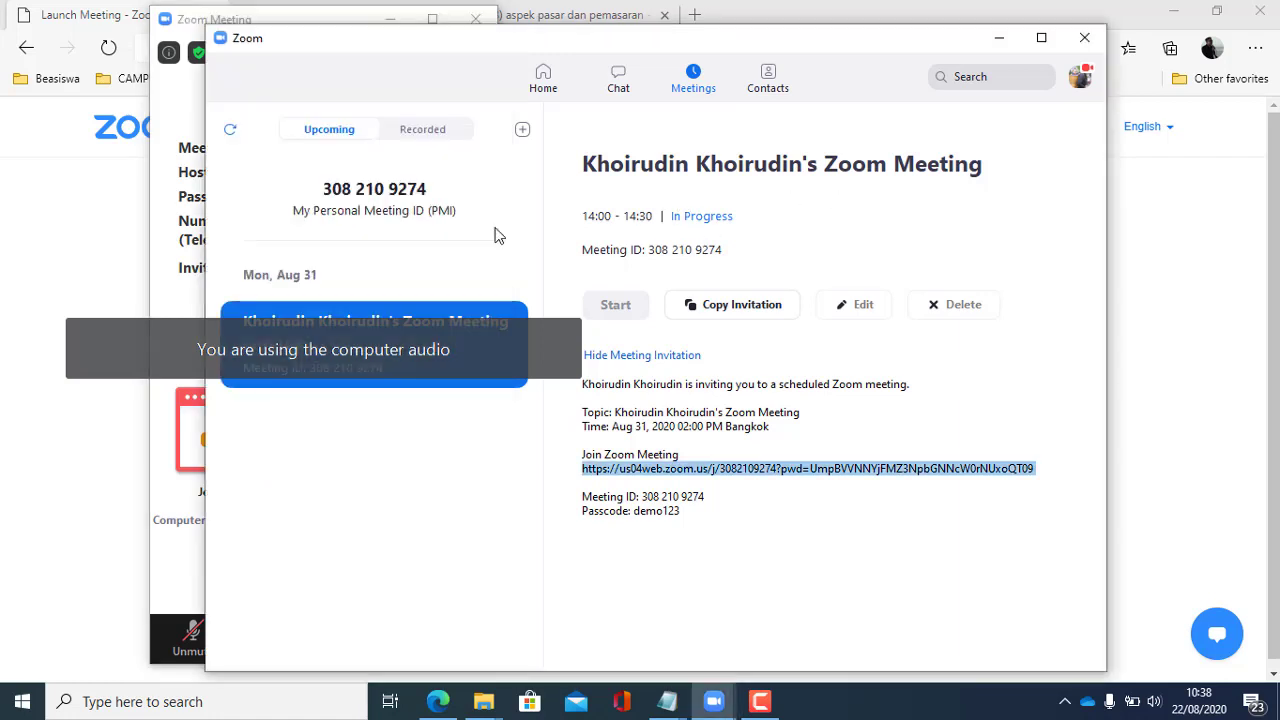
{"action": "left_click", "coordinate": [185, 122]}
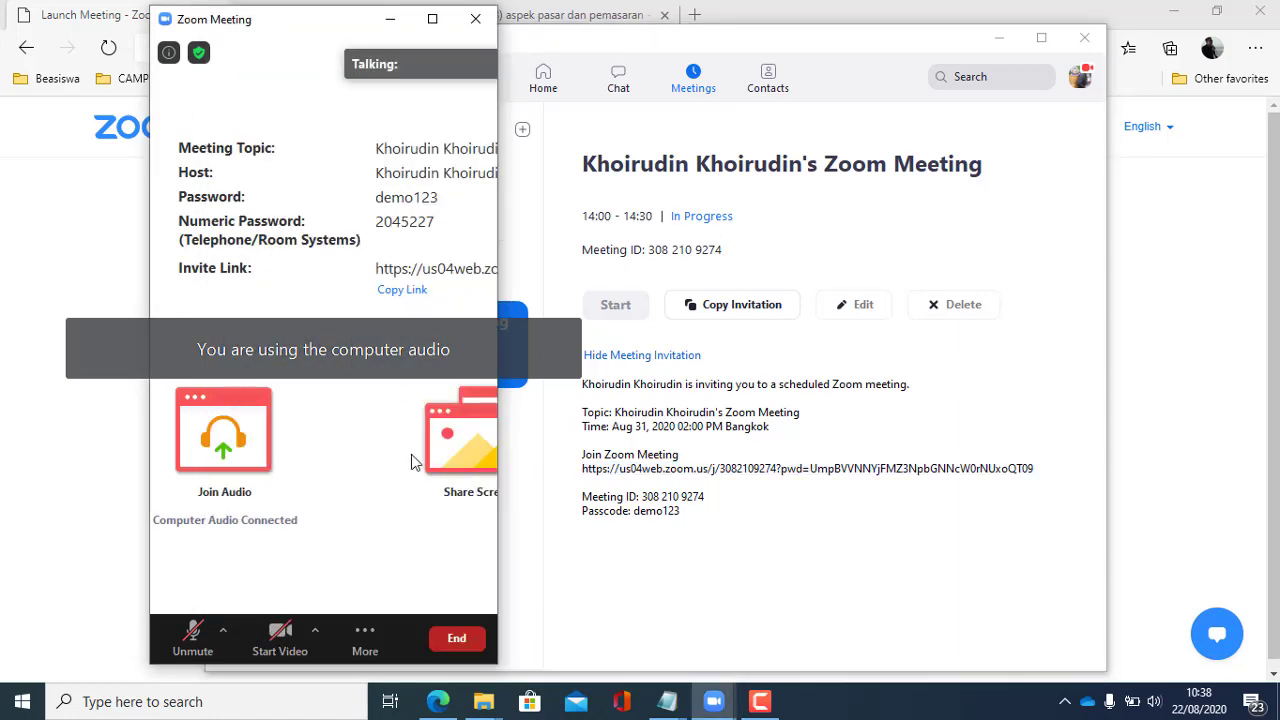
Turn the meeting camera on and off again, and maximize the Zoom meeting window
{"action": "left_click", "coordinate": [285, 635]}
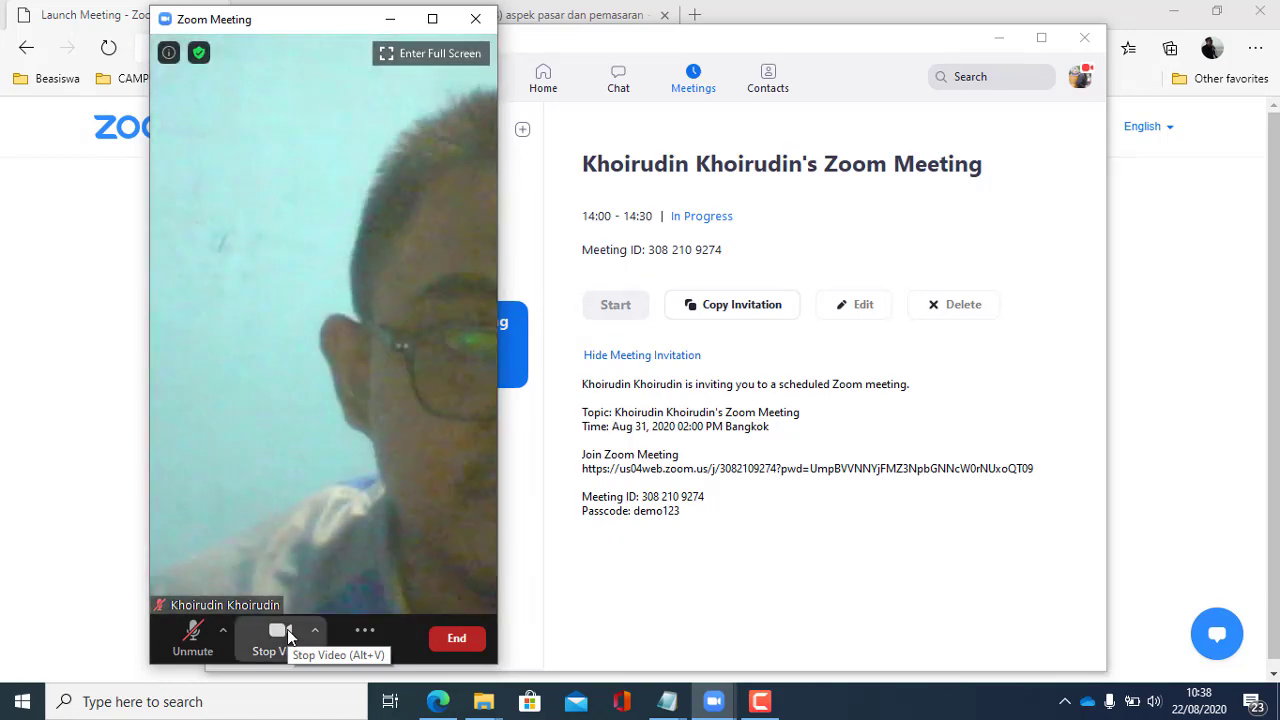
{"action": "left_click", "coordinate": [287, 637]}
{"action": "left_click", "coordinate": [432, 19]}
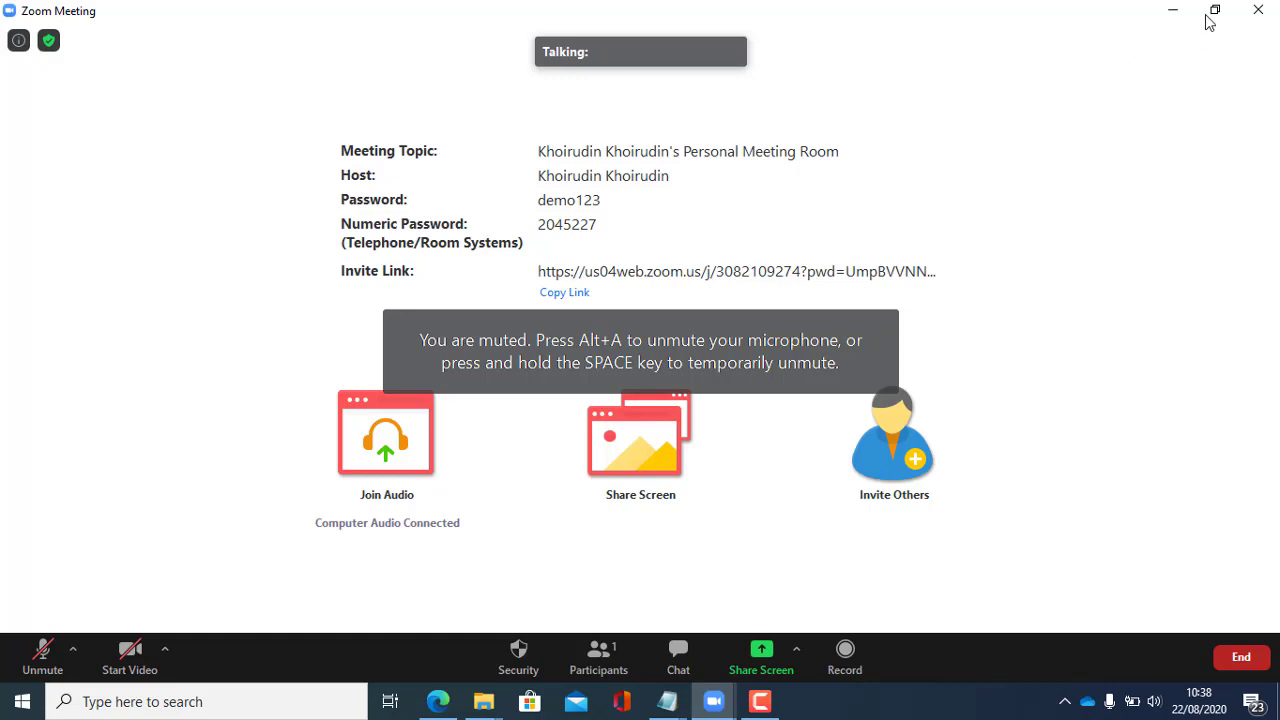
End the Zoom meeting for all participants and go back to the Pertemuan 7 section of the course
{"action": "left_click", "coordinate": [1241, 657]}
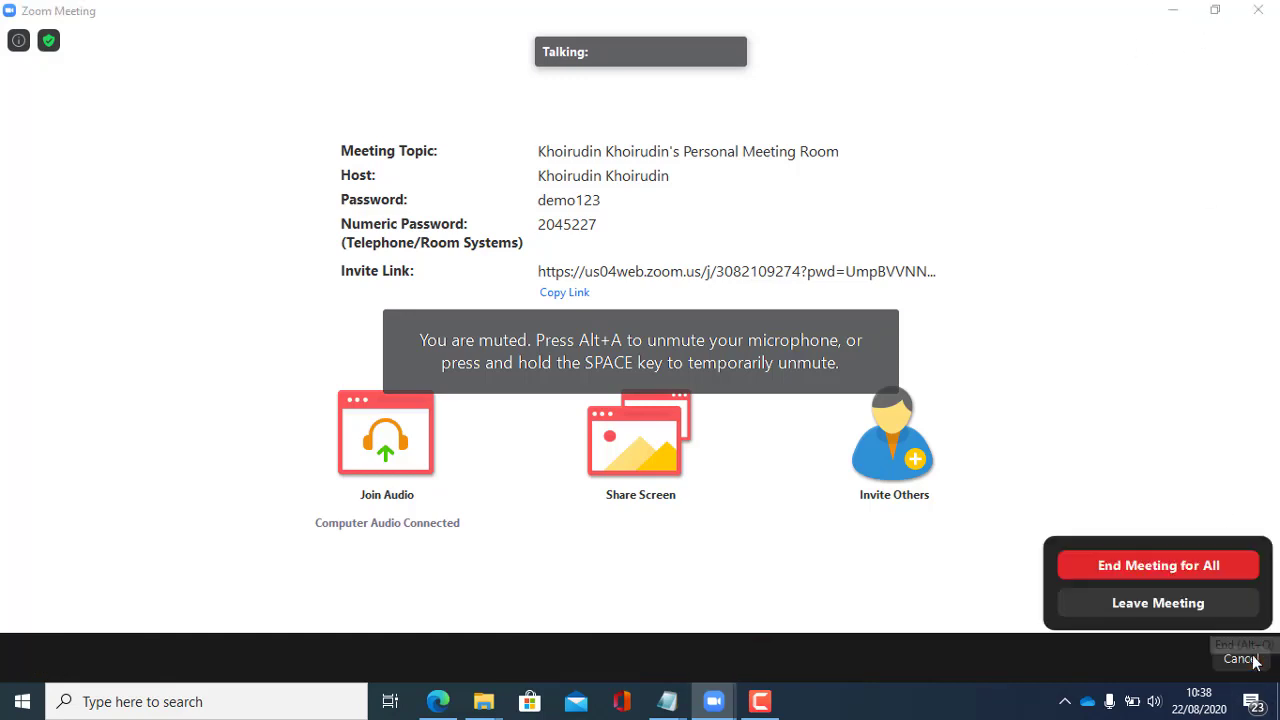
{"action": "left_click", "coordinate": [1186, 571]}
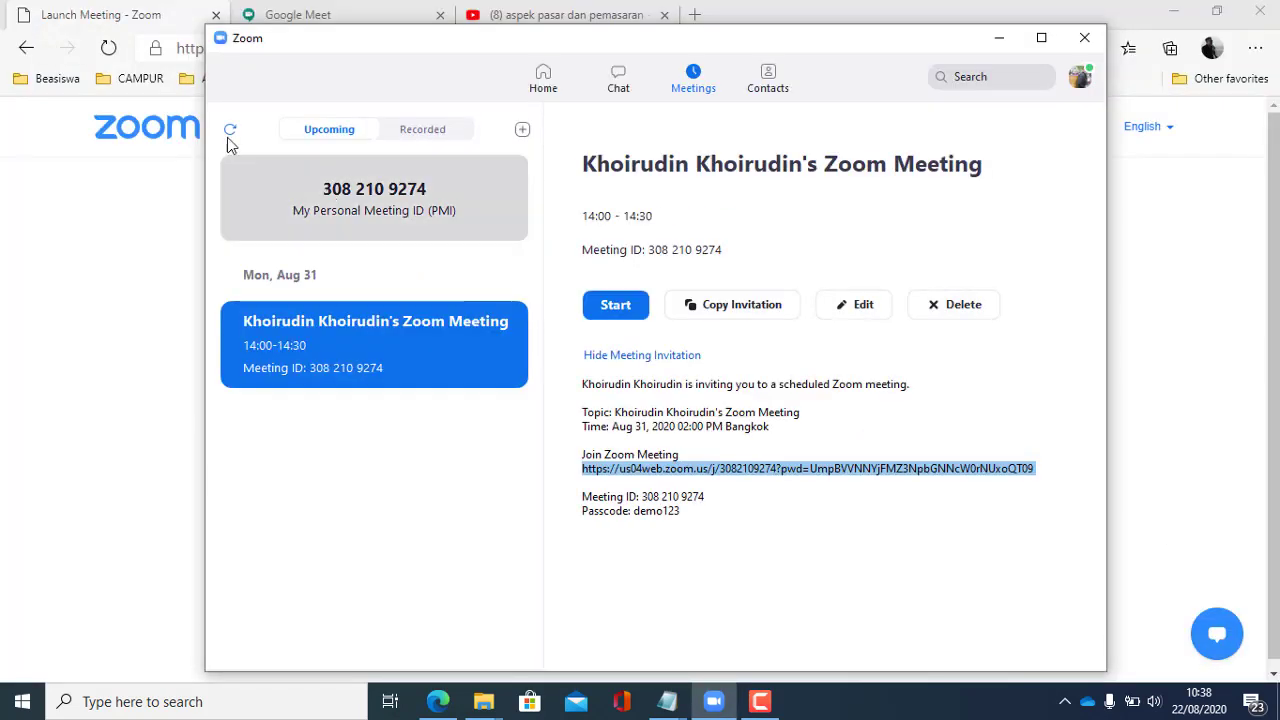
{"action": "left_click", "coordinate": [106, 212]}
{"action": "left_click", "coordinate": [22, 50]}
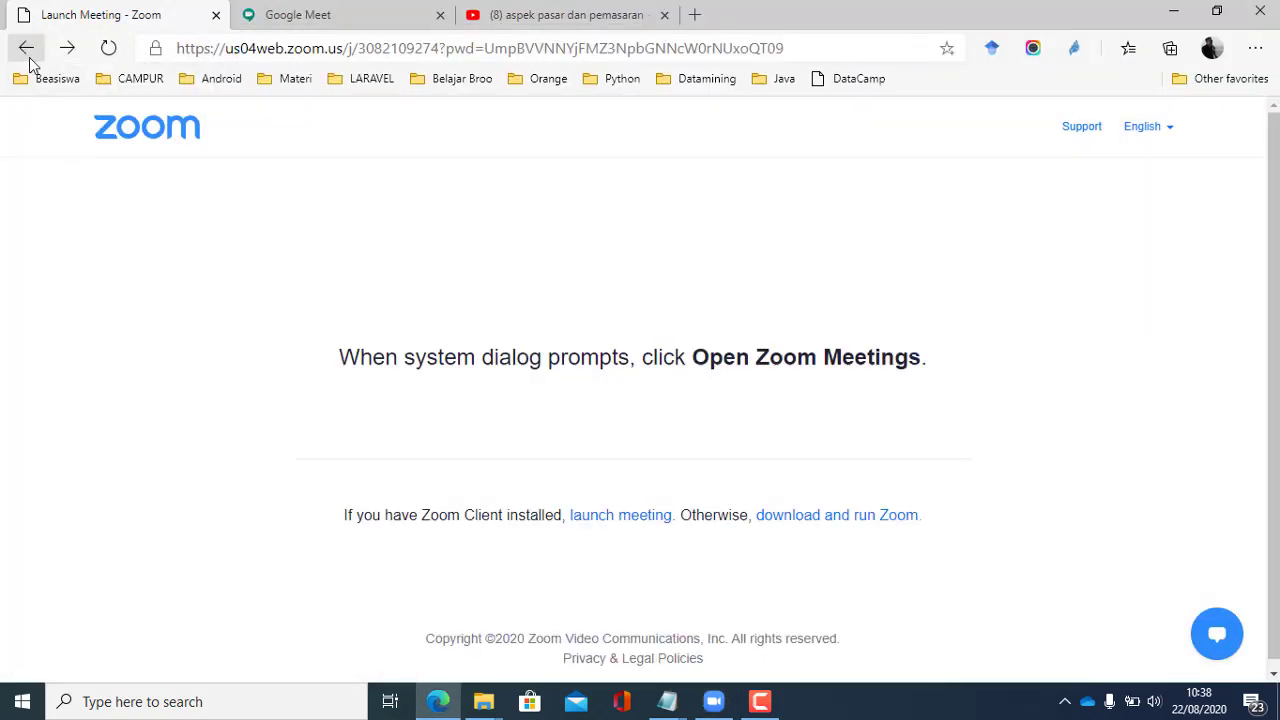
{"action": "left_click", "coordinate": [26, 50]}
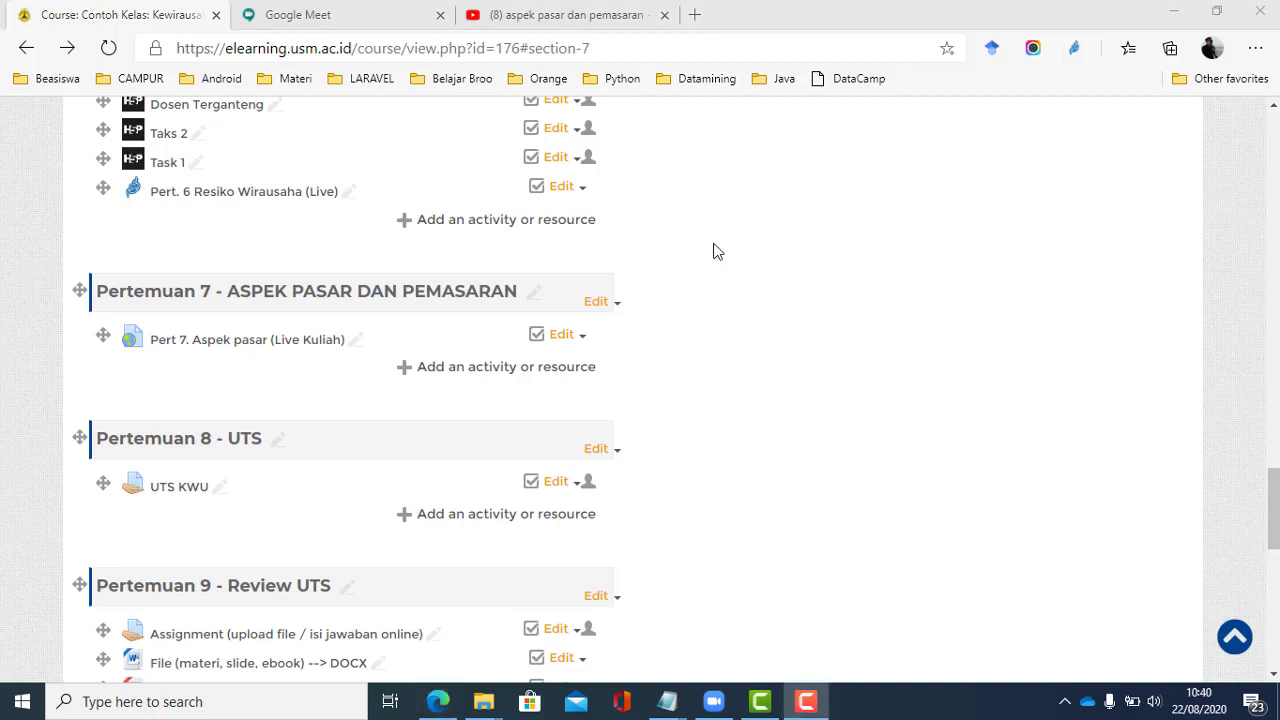
Start adding a new URL resource to the Pertemuan 7 section
{"action": "left_click", "coordinate": [508, 380]}
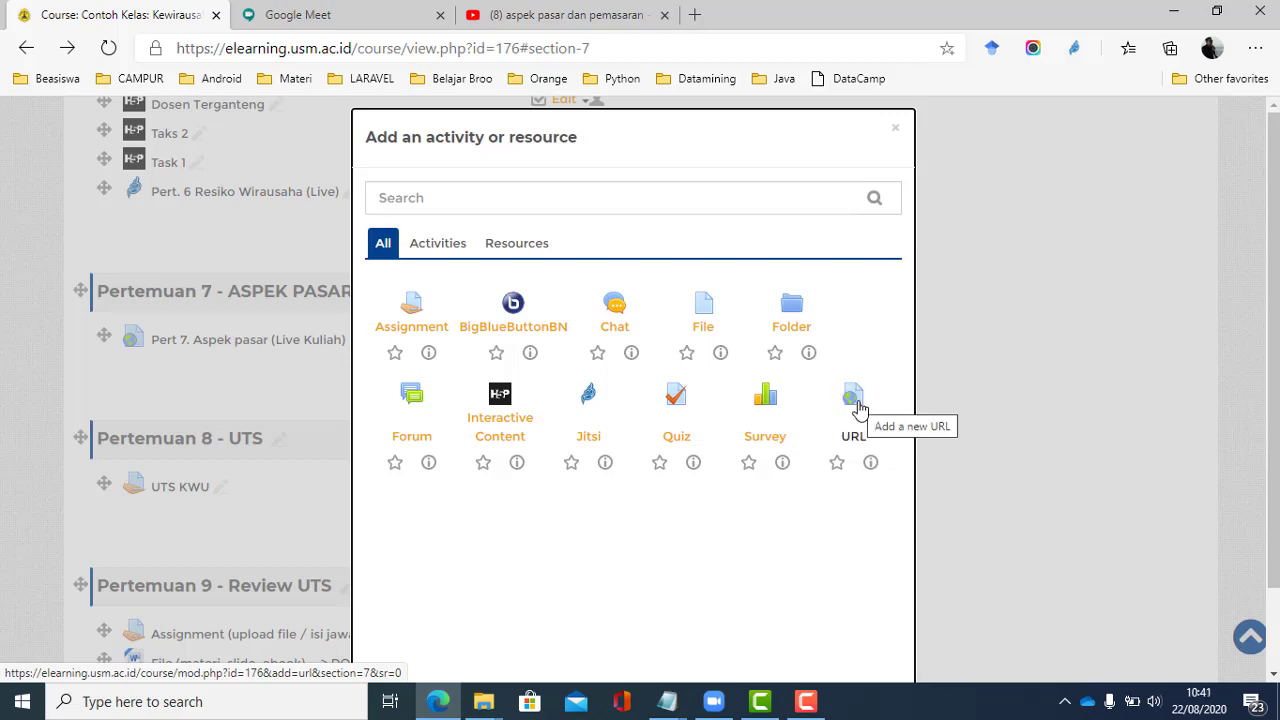
{"action": "left_click", "coordinate": [855, 404]}
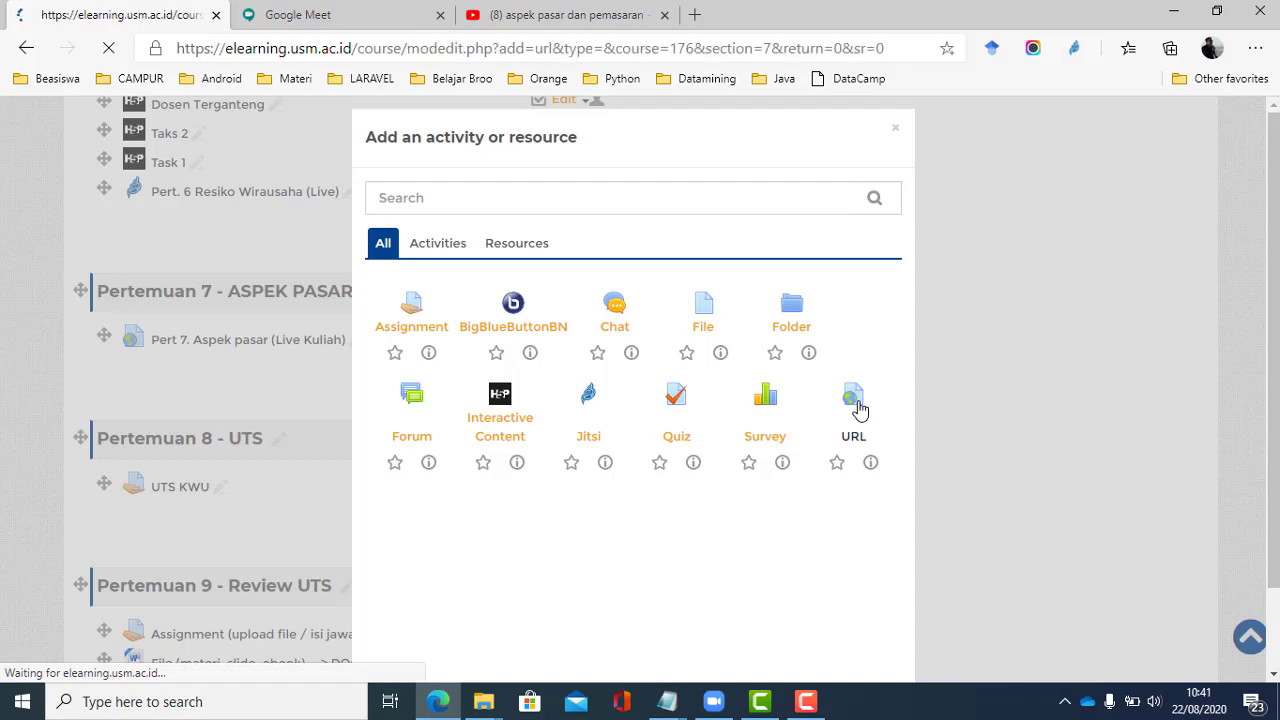
{"action": "scroll", "coordinate": [669, 446], "scroll_direction": "down", "scroll_amount": 3}
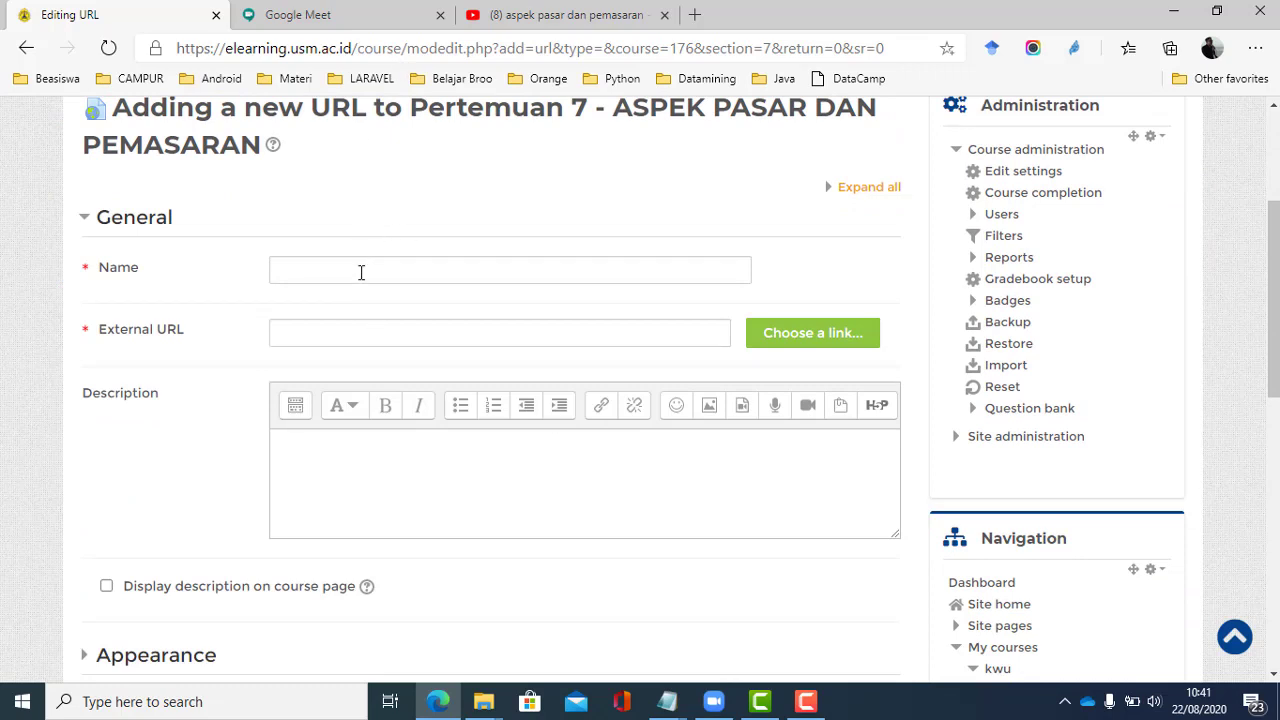
Copy the search phrase from YouTube and use it, with a capital A, as the resource name "Aspek pasar dan pemasaran"
{"action": "left_click", "coordinate": [590, 18]}
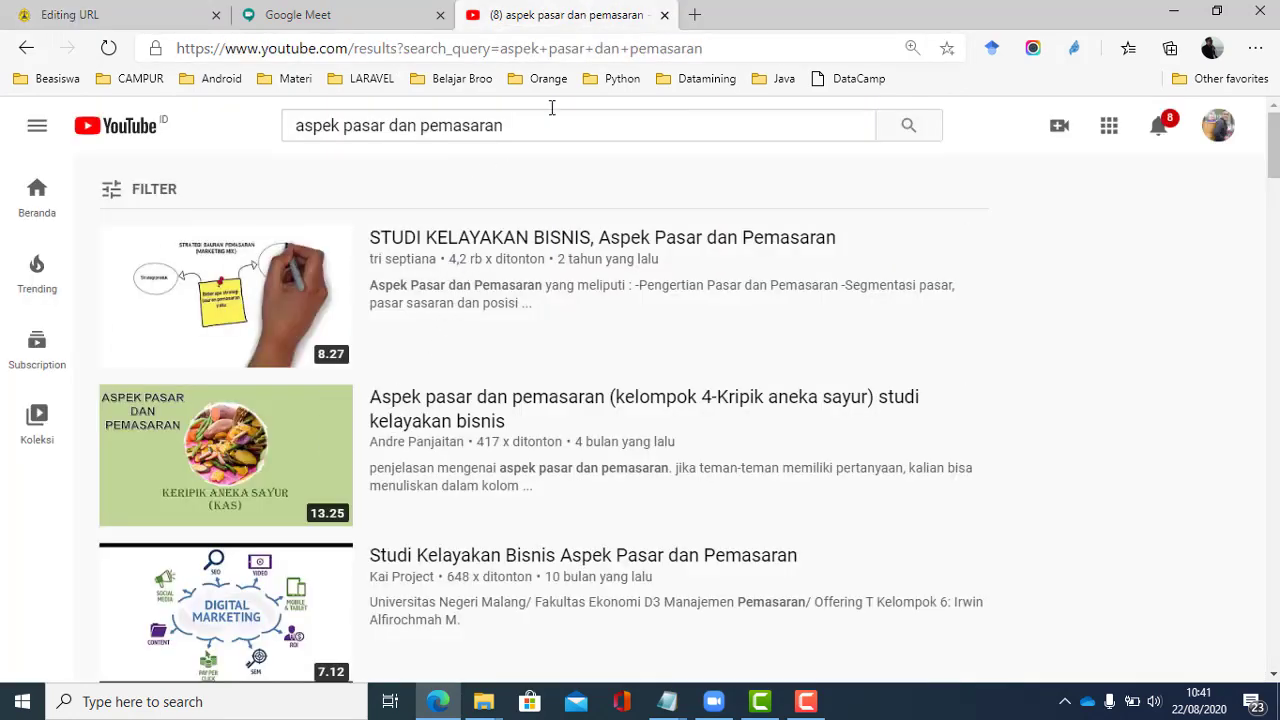
{"action": "left_click", "coordinate": [532, 135]}
{"action": "key", "text": "ctrl+a"}
{"action": "key", "text": "ctrl+c"}
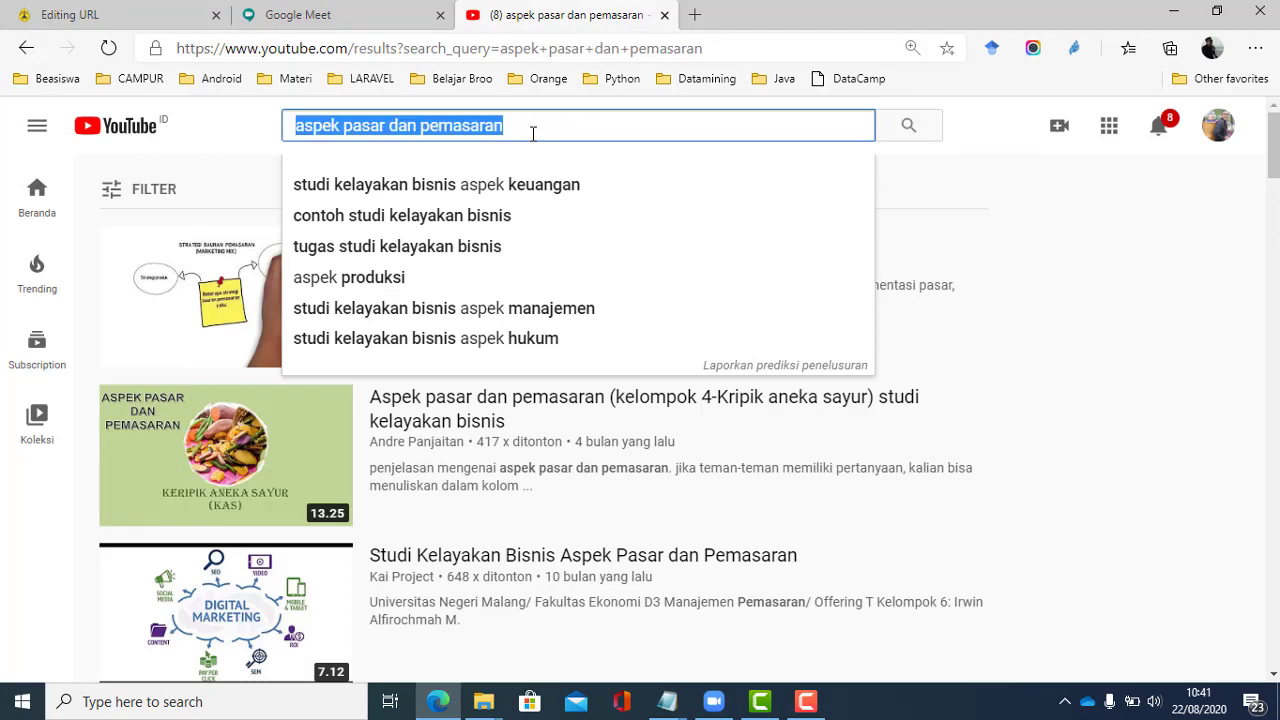
{"action": "left_click", "coordinate": [60, 20]}
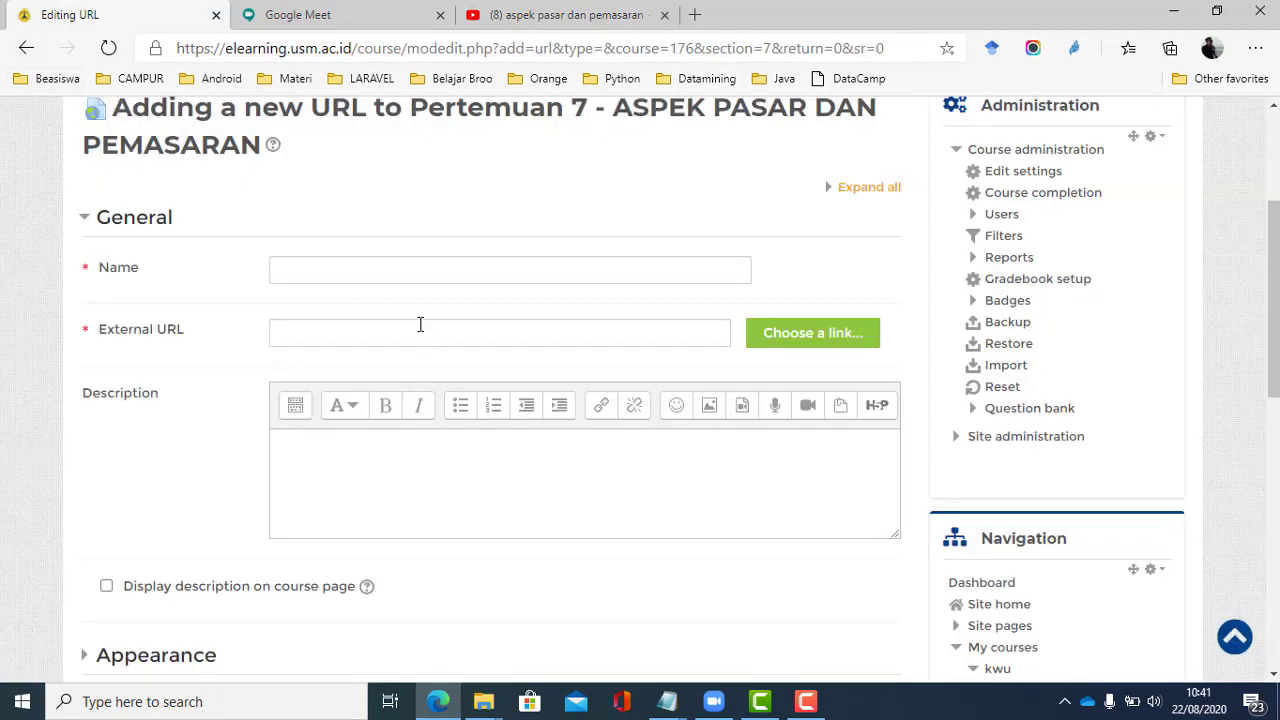
{"action": "left_click", "coordinate": [410, 277]}
{"action": "key", "text": "ctrl+v"}
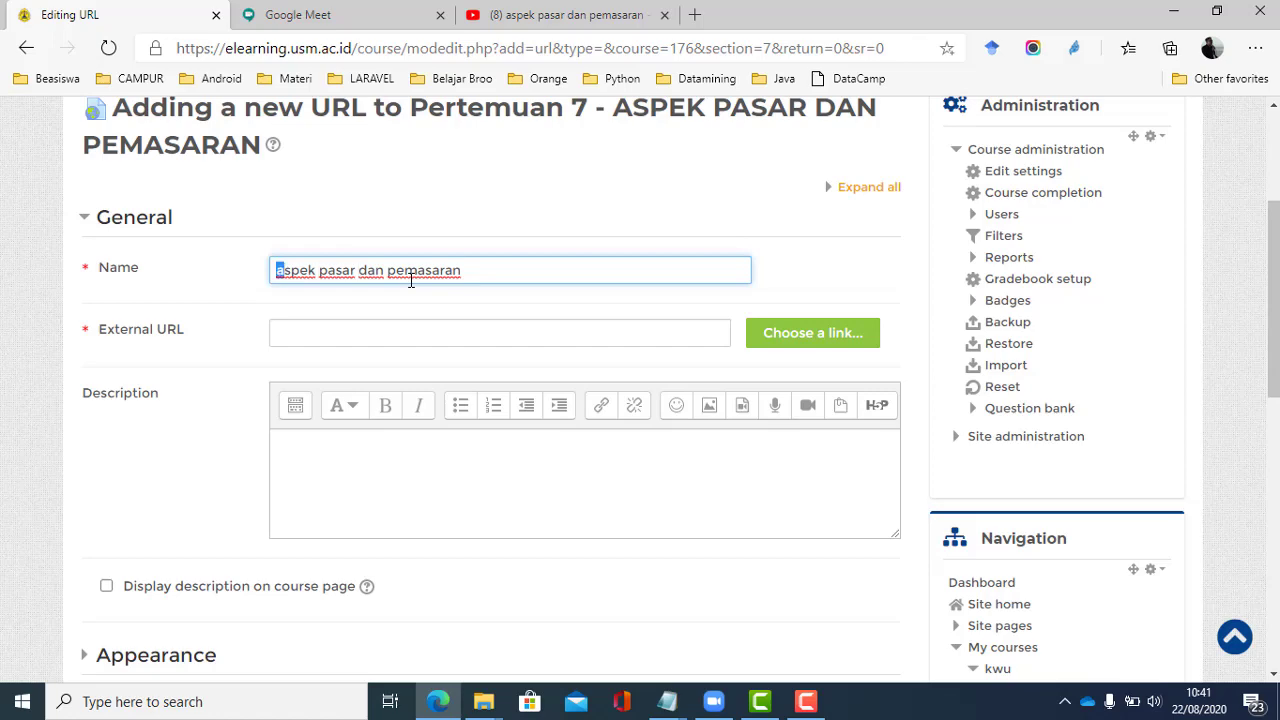
{"action": "type", "text": "A"}
Preview the YouTube video "STUDI KELAYAKAN BISNIS, Aspek Pasar dan Pemasaran" and return to the search results
{"action": "left_click", "coordinate": [630, 14]}
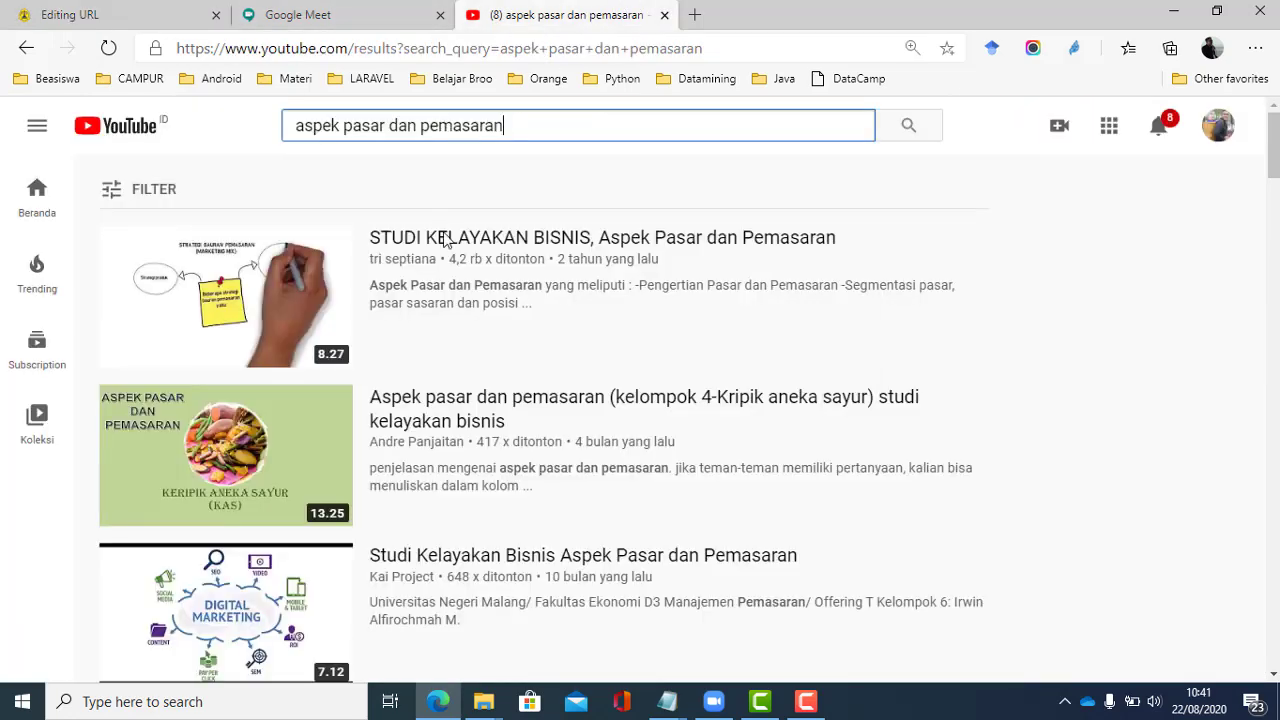
{"action": "left_click", "coordinate": [462, 240]}
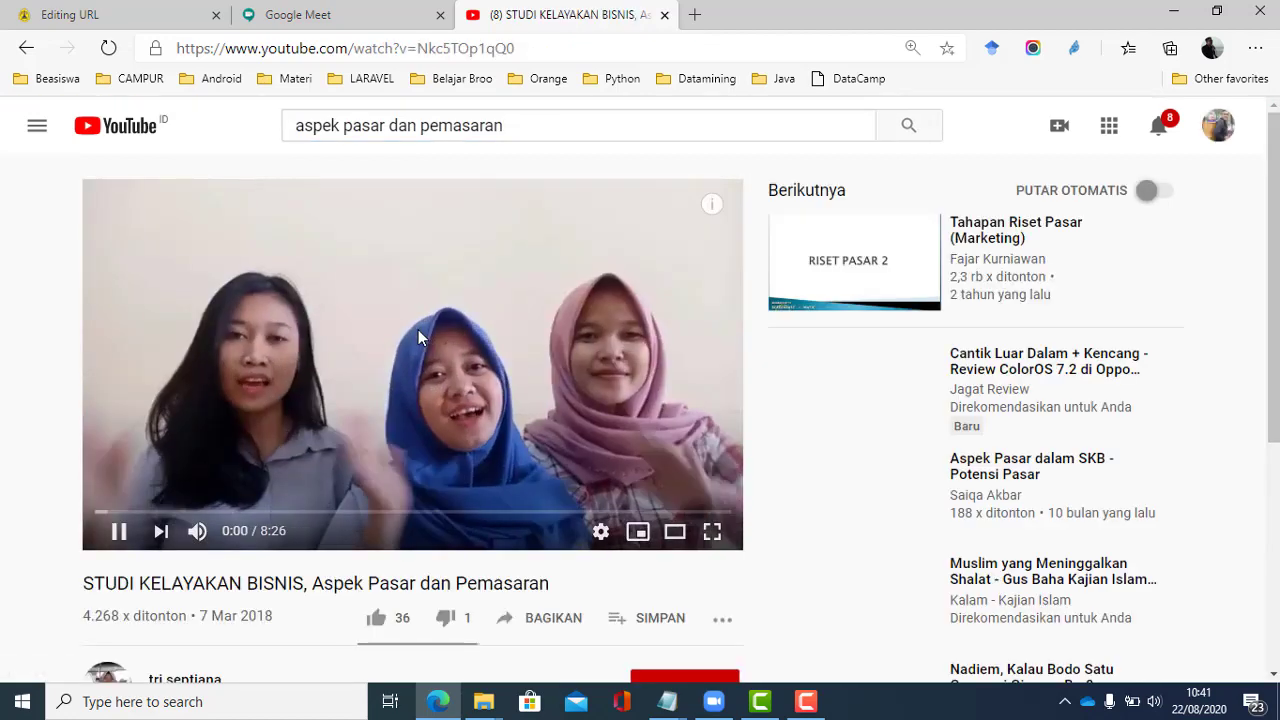
{"action": "left_click", "coordinate": [26, 47]}
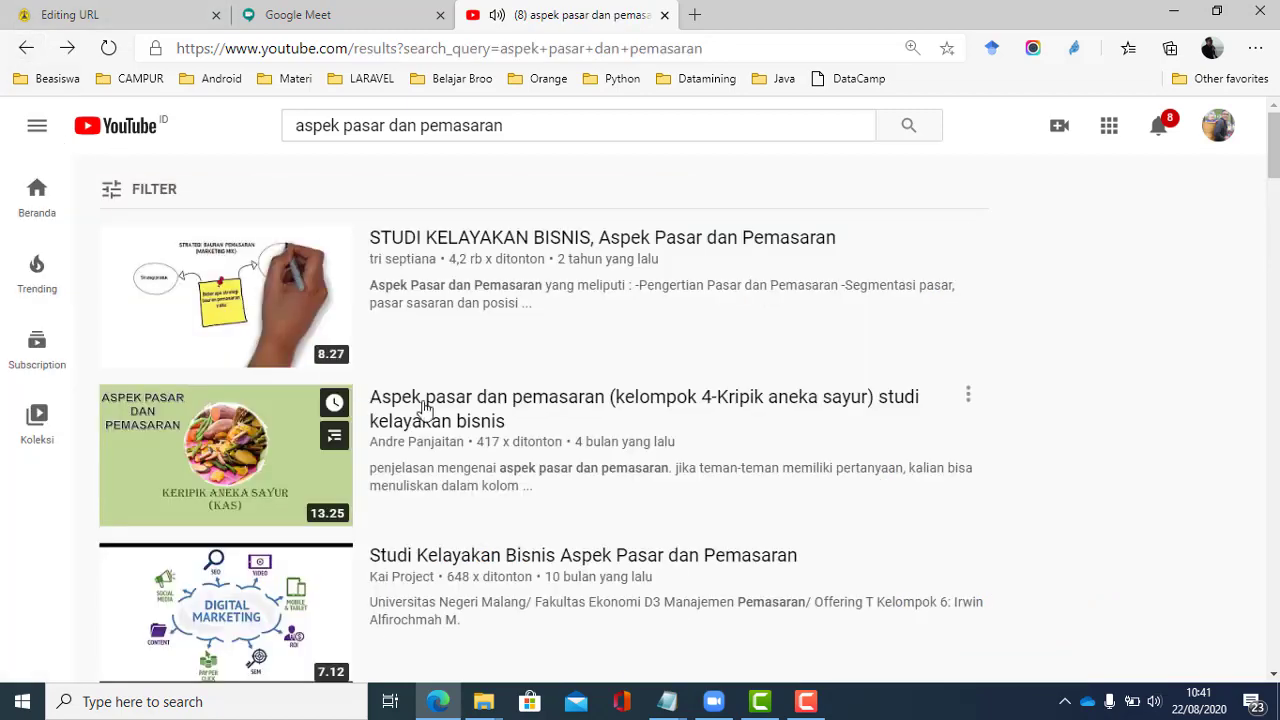
Open the YouTube video "Aspek Pasar #Kewirausahaan" from the results, pause it and copy its web address
{"action": "scroll", "coordinate": [424, 409], "scroll_direction": "down", "scroll_amount": 3}
{"action": "scroll", "coordinate": [424, 409], "scroll_direction": "down", "scroll_amount": 3}
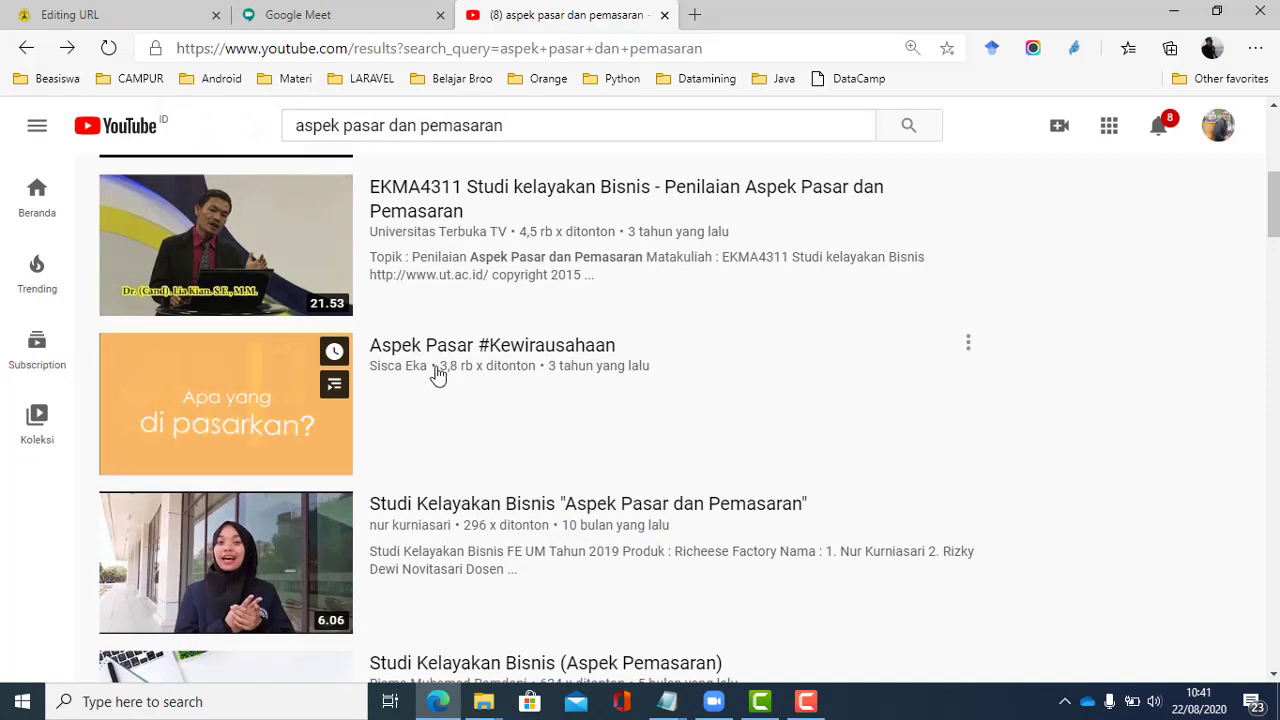
{"action": "left_click", "coordinate": [447, 355]}
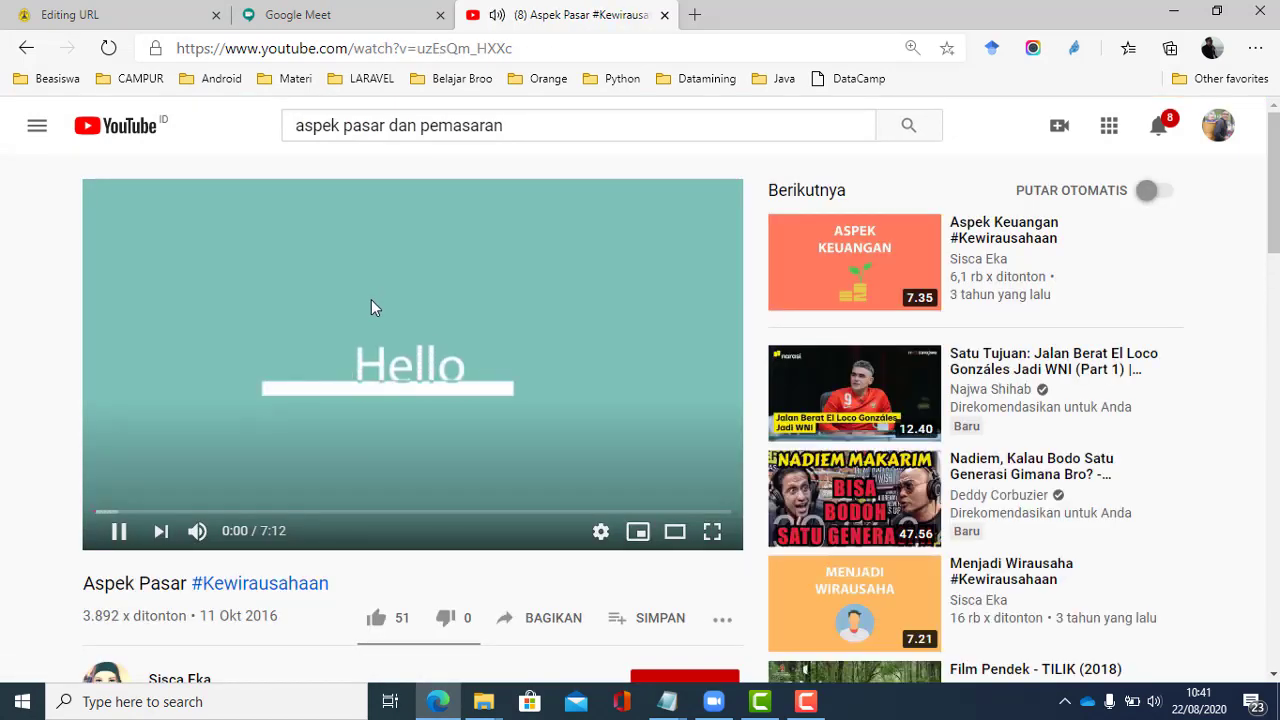
{"action": "left_click", "coordinate": [371, 300]}
{"action": "left_click", "coordinate": [549, 44]}
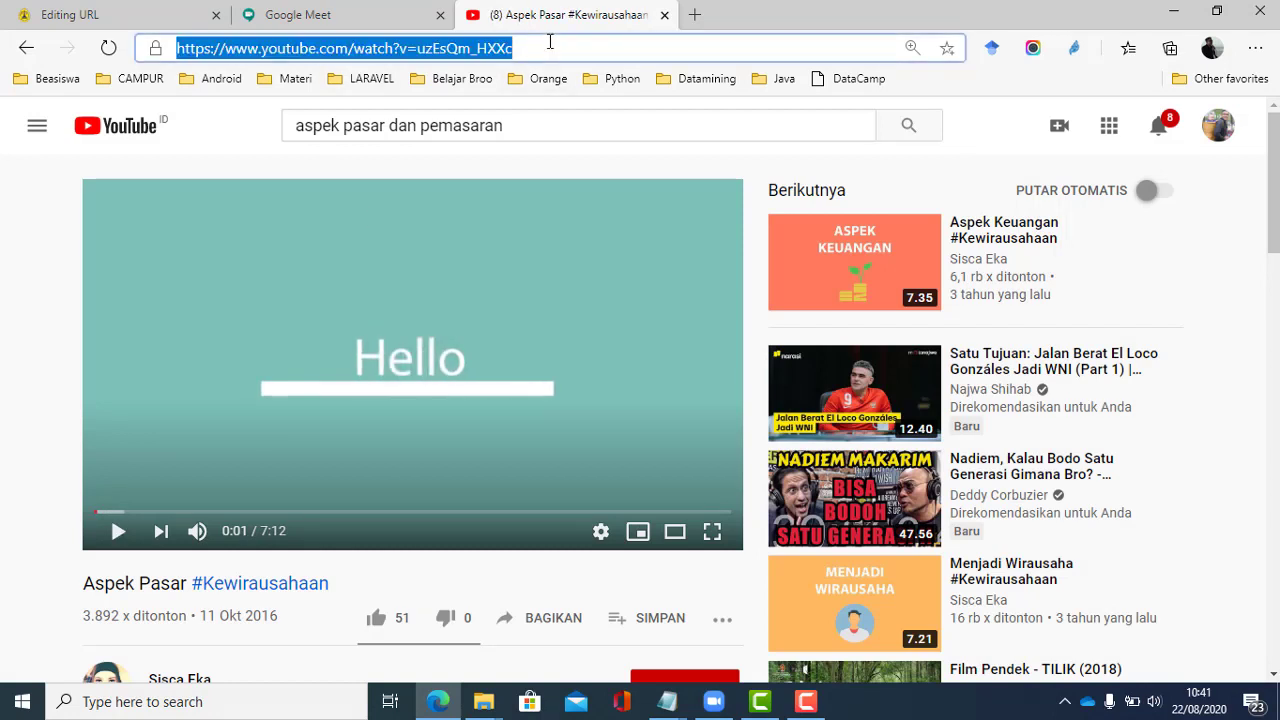
{"action": "right_click", "coordinate": [478, 58]}
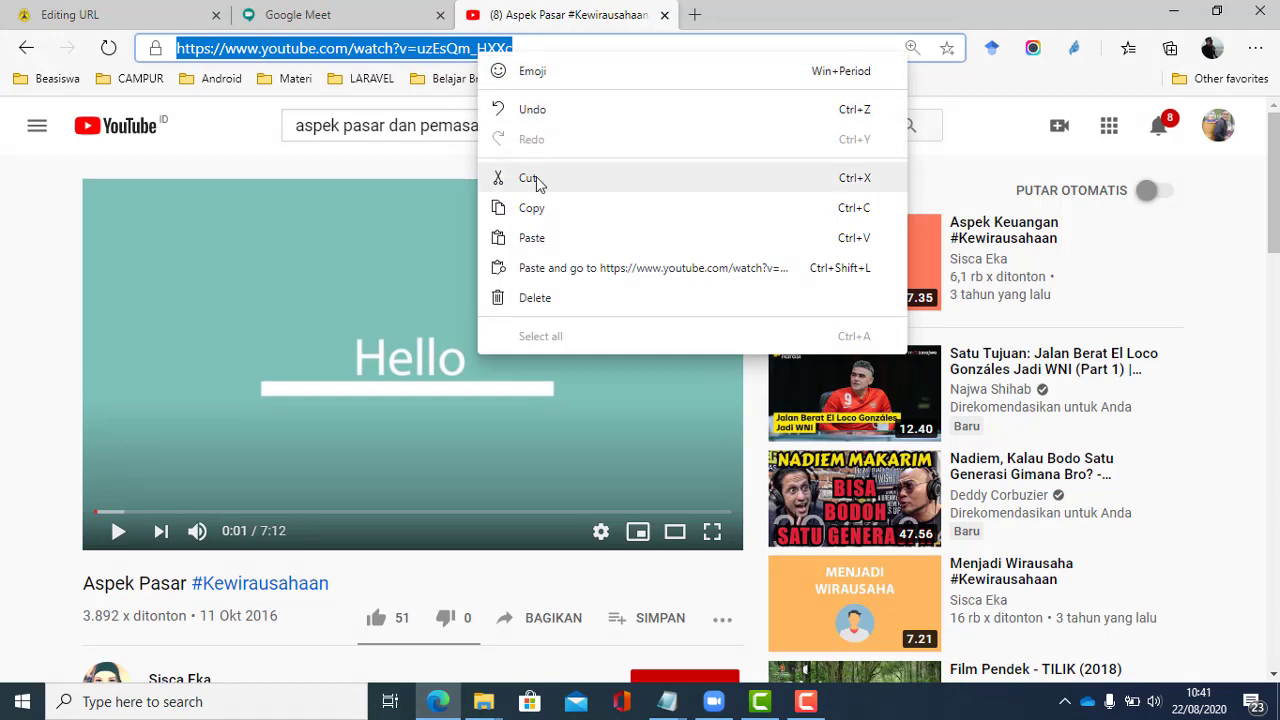
{"action": "left_click", "coordinate": [540, 210]}
{"action": "left_click", "coordinate": [117, 6]}
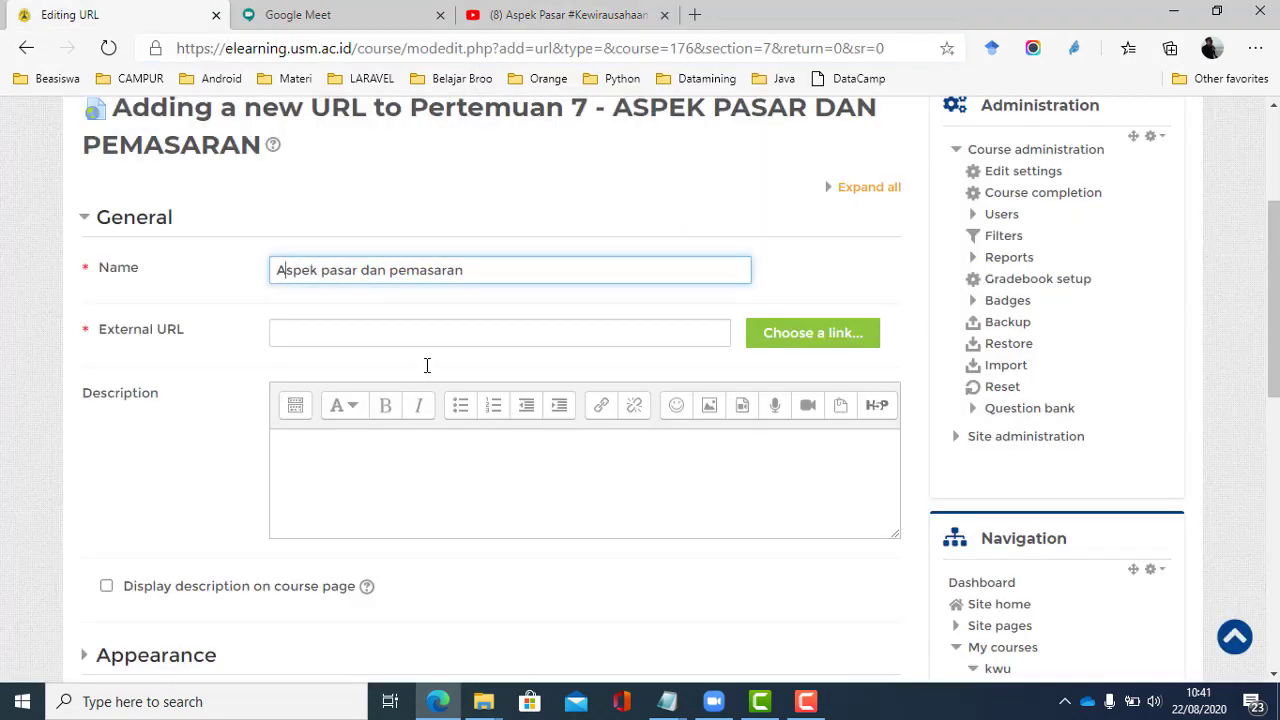
{"action": "left_click", "coordinate": [401, 342]}
{"action": "right_click", "coordinate": [398, 342]}
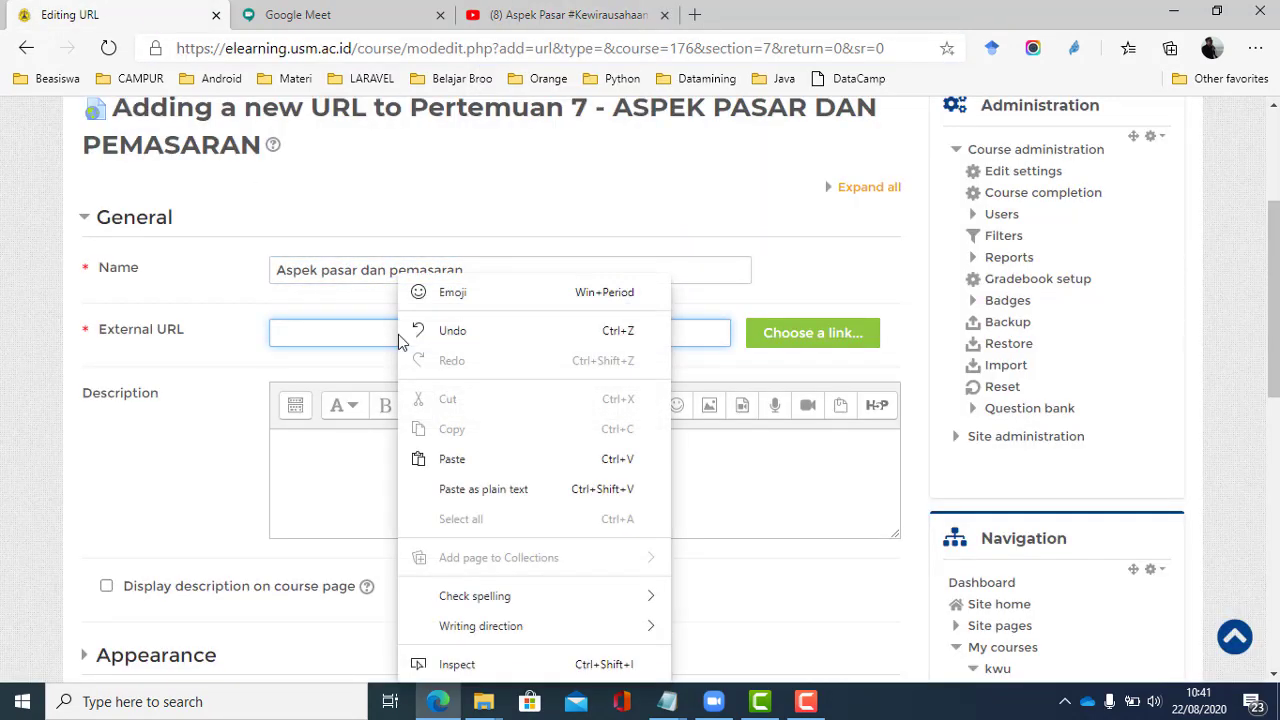
{"action": "left_click", "coordinate": [451, 458]}
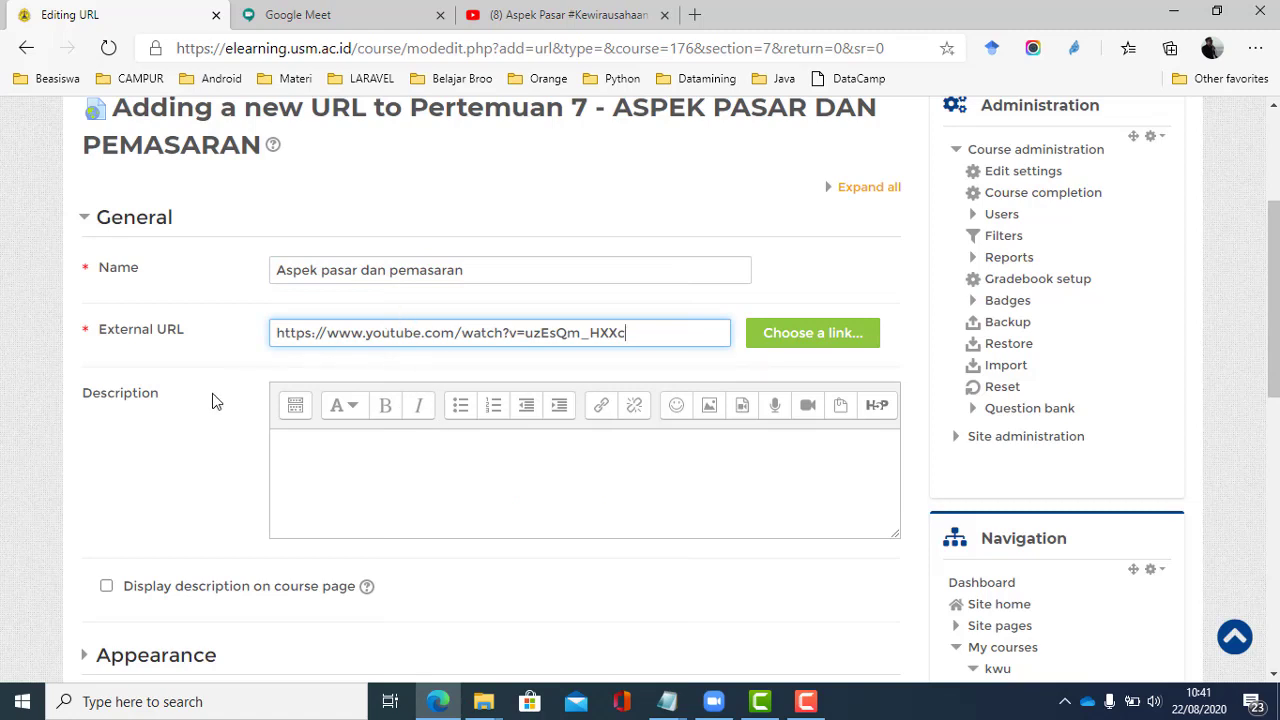
Expand the Appearance settings and enable displaying the description on the course page
{"action": "scroll", "coordinate": [212, 401], "scroll_direction": "down", "scroll_amount": 1}
{"action": "scroll", "coordinate": [212, 404], "scroll_direction": "down", "scroll_amount": 1}
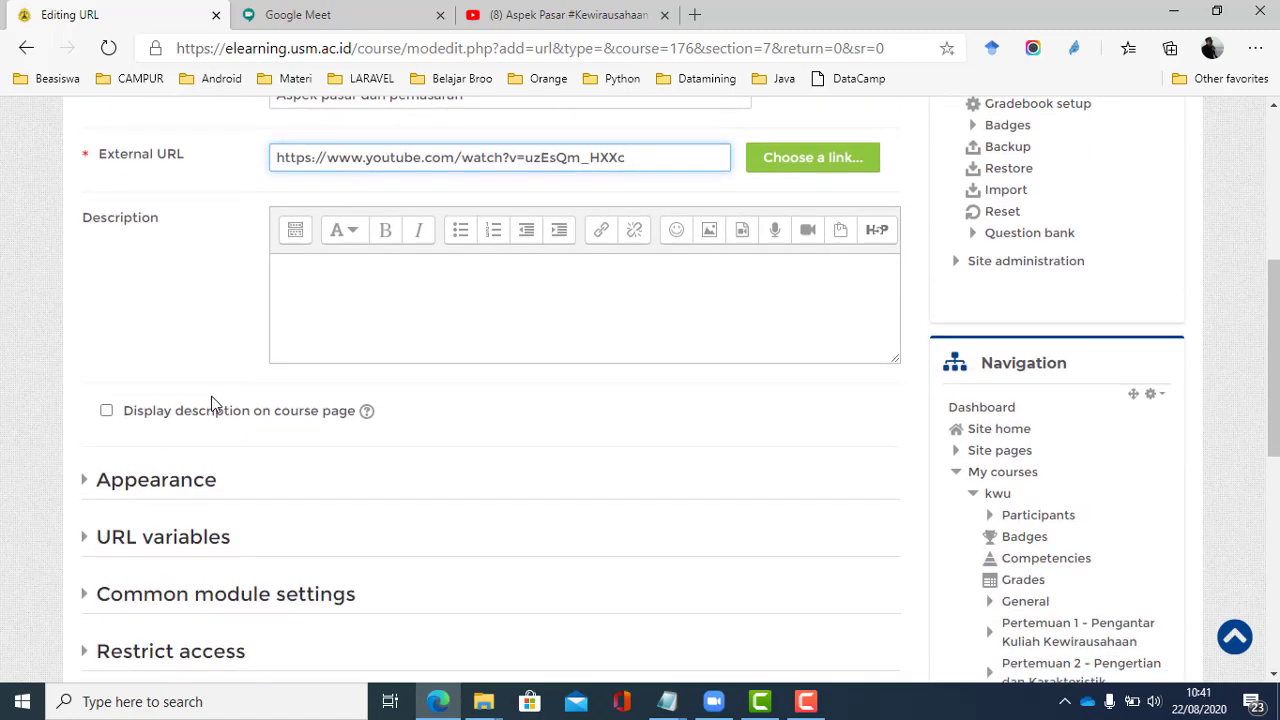
{"action": "left_click", "coordinate": [158, 490]}
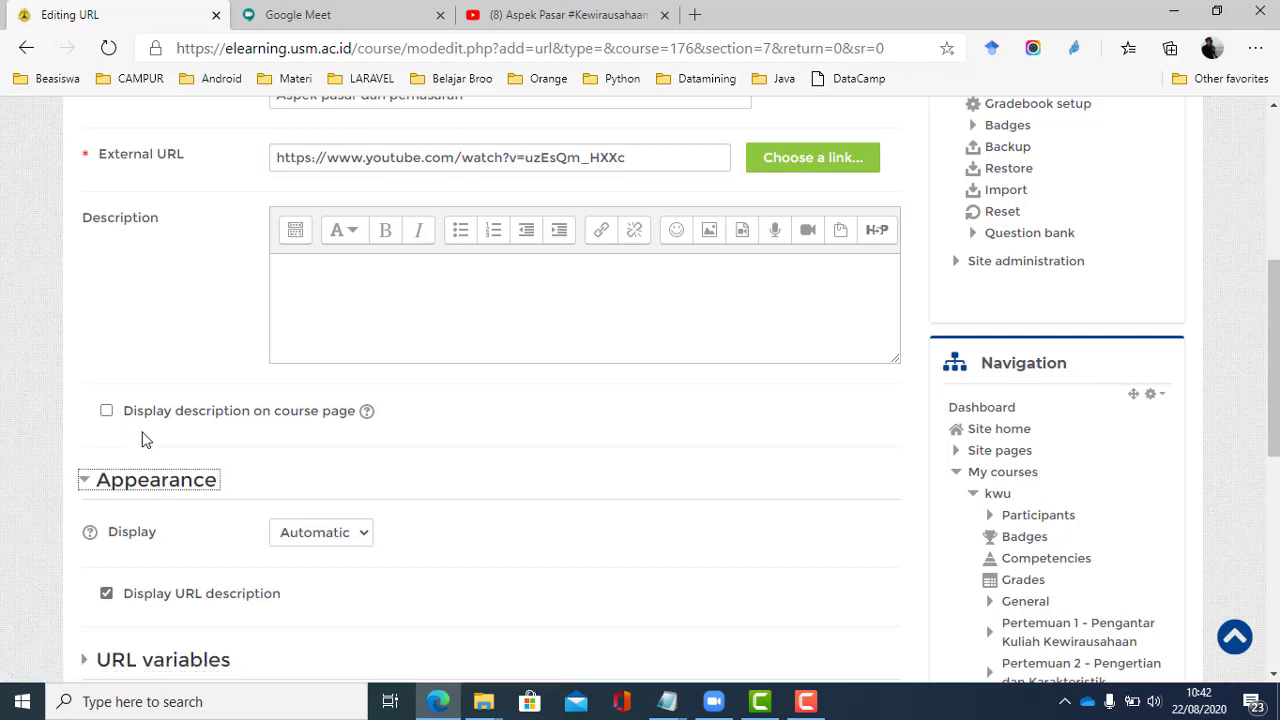
{"action": "scroll", "coordinate": [142, 440], "scroll_direction": "up", "scroll_amount": 2}
{"action": "scroll", "coordinate": [142, 440], "scroll_direction": "down", "scroll_amount": 2}
{"action": "left_click", "coordinate": [106, 413]}
{"action": "scroll", "coordinate": [383, 273], "scroll_direction": "up", "scroll_amount": 1}
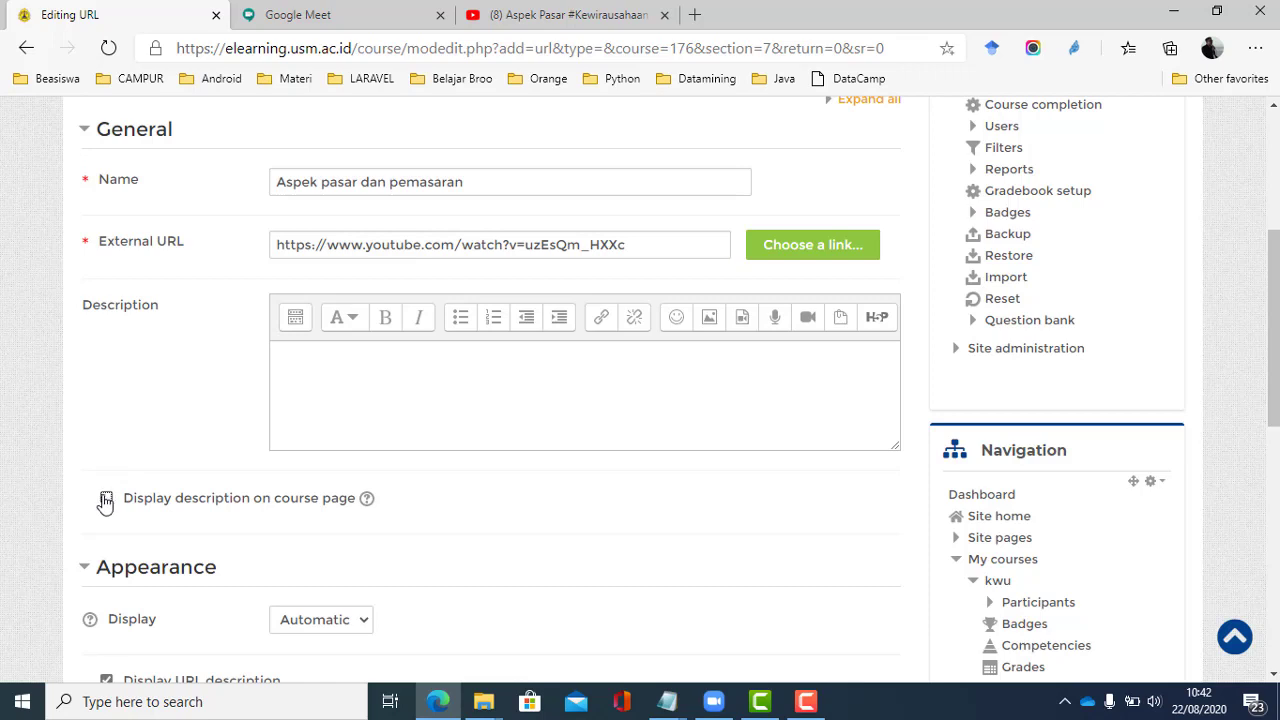
Set the resource's Display option to Embed
{"action": "scroll", "coordinate": [106, 500], "scroll_direction": "down", "scroll_amount": 3}
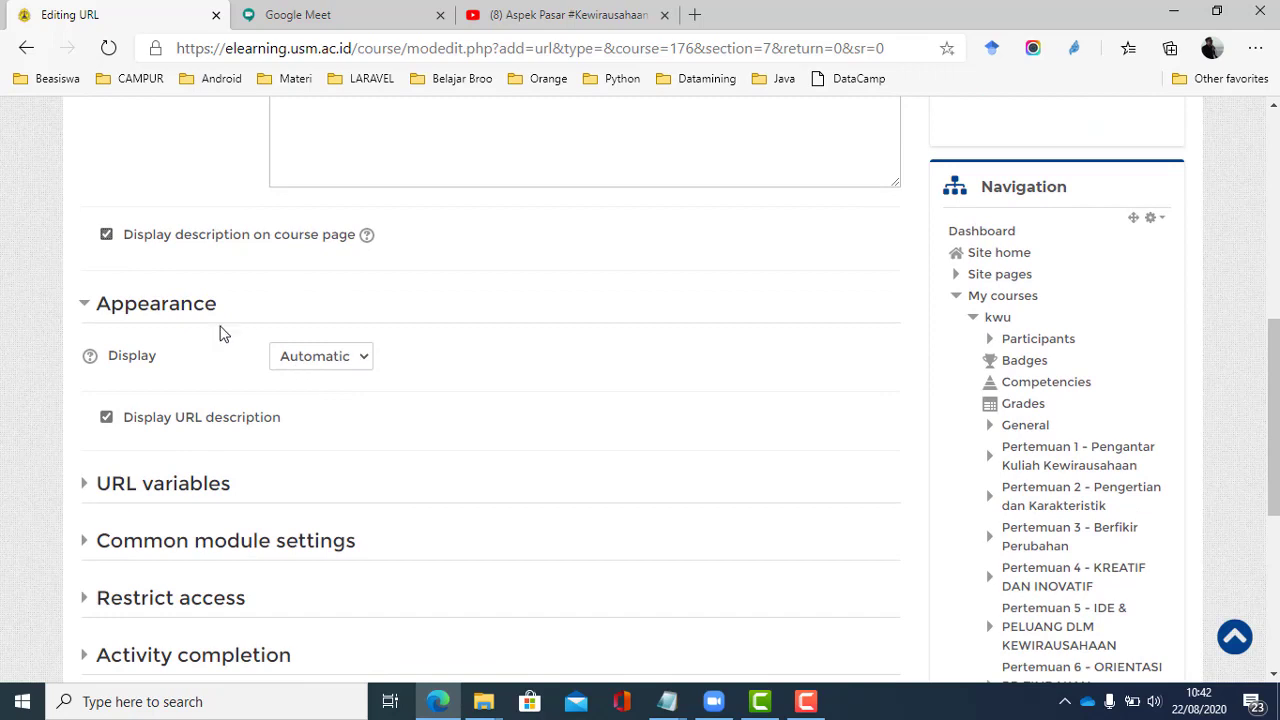
{"action": "left_click", "coordinate": [325, 366]}
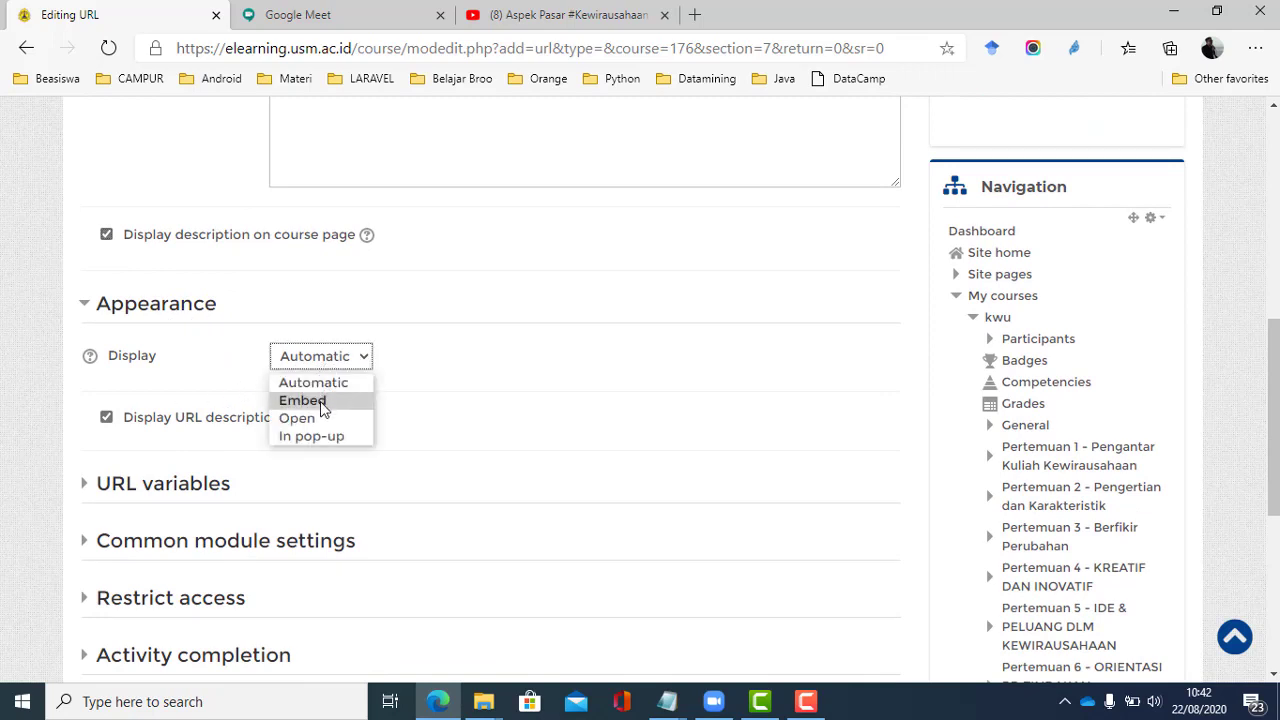
{"action": "left_click", "coordinate": [323, 401]}
{"action": "left_click", "coordinate": [355, 370]}
{"action": "left_click", "coordinate": [320, 402]}
Examine the URL variables and Common module settings sections of the URL form, collapsing each one again
{"action": "scroll", "coordinate": [406, 399], "scroll_direction": "down", "scroll_amount": 2}
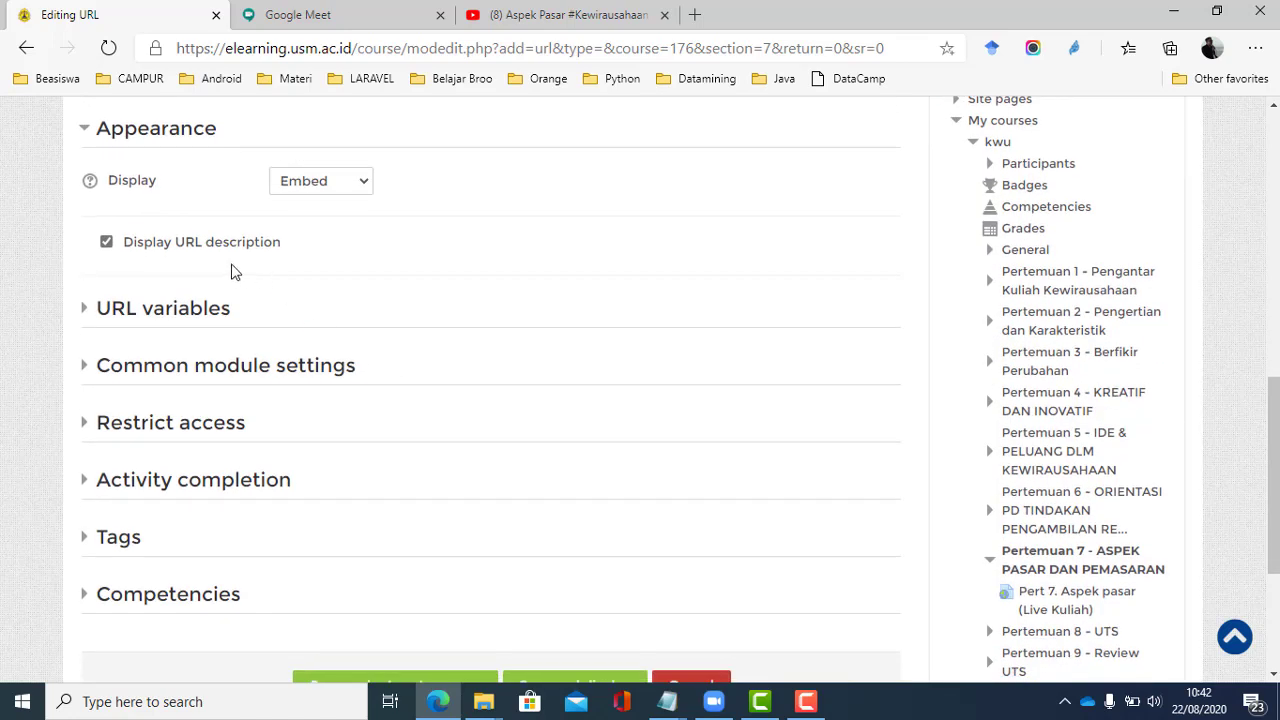
{"action": "left_click", "coordinate": [195, 328]}
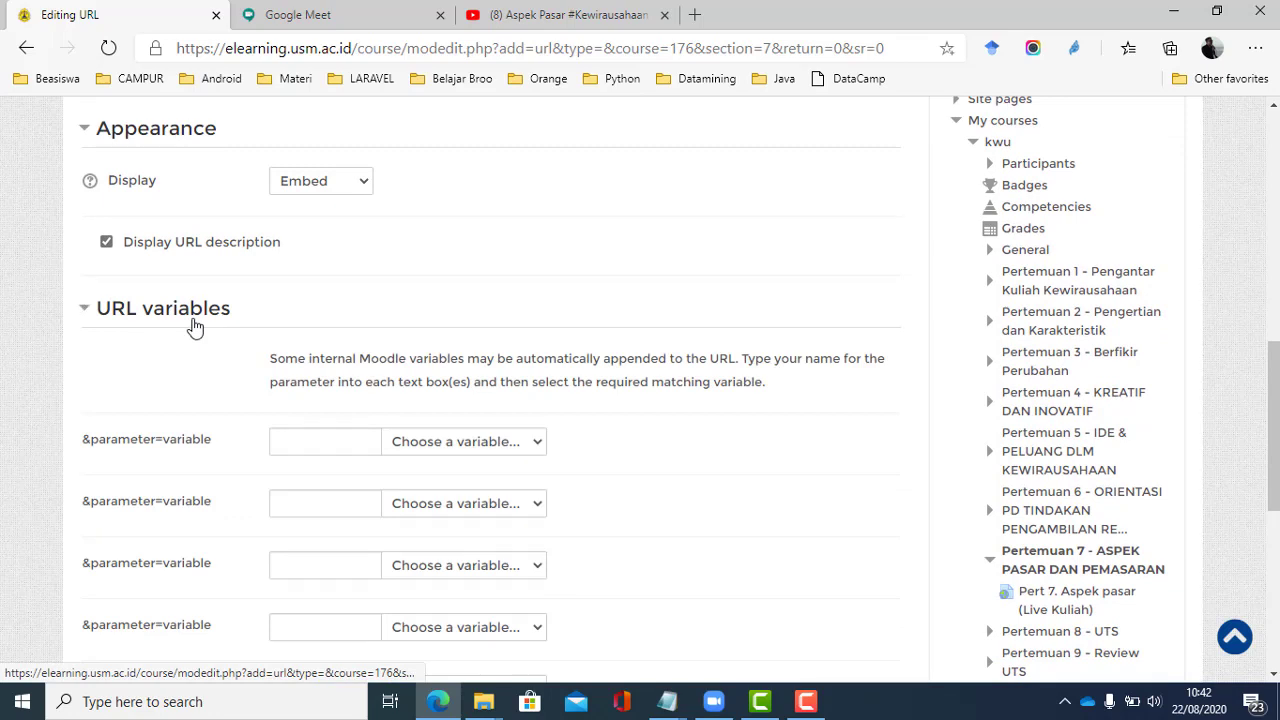
{"action": "left_click", "coordinate": [195, 328]}
{"action": "scroll", "coordinate": [192, 322], "scroll_direction": "down", "scroll_amount": 1}
{"action": "left_click", "coordinate": [213, 279]}
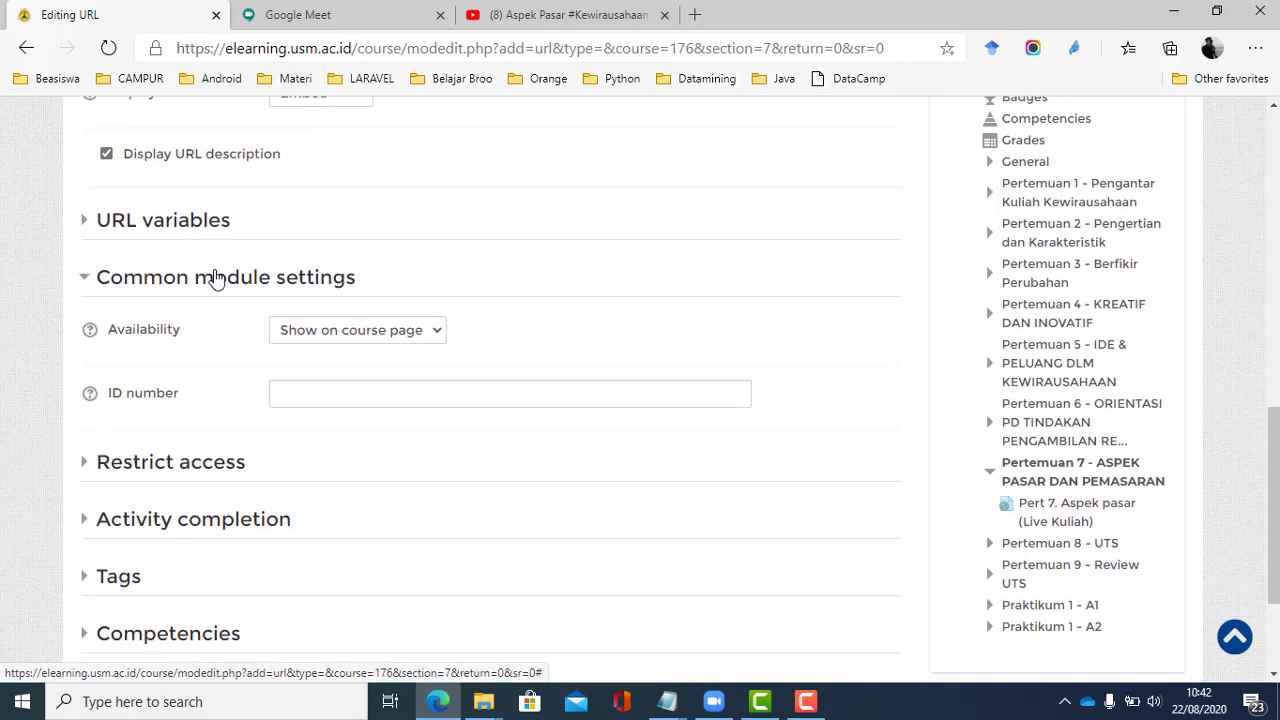
{"action": "left_click", "coordinate": [215, 278]}
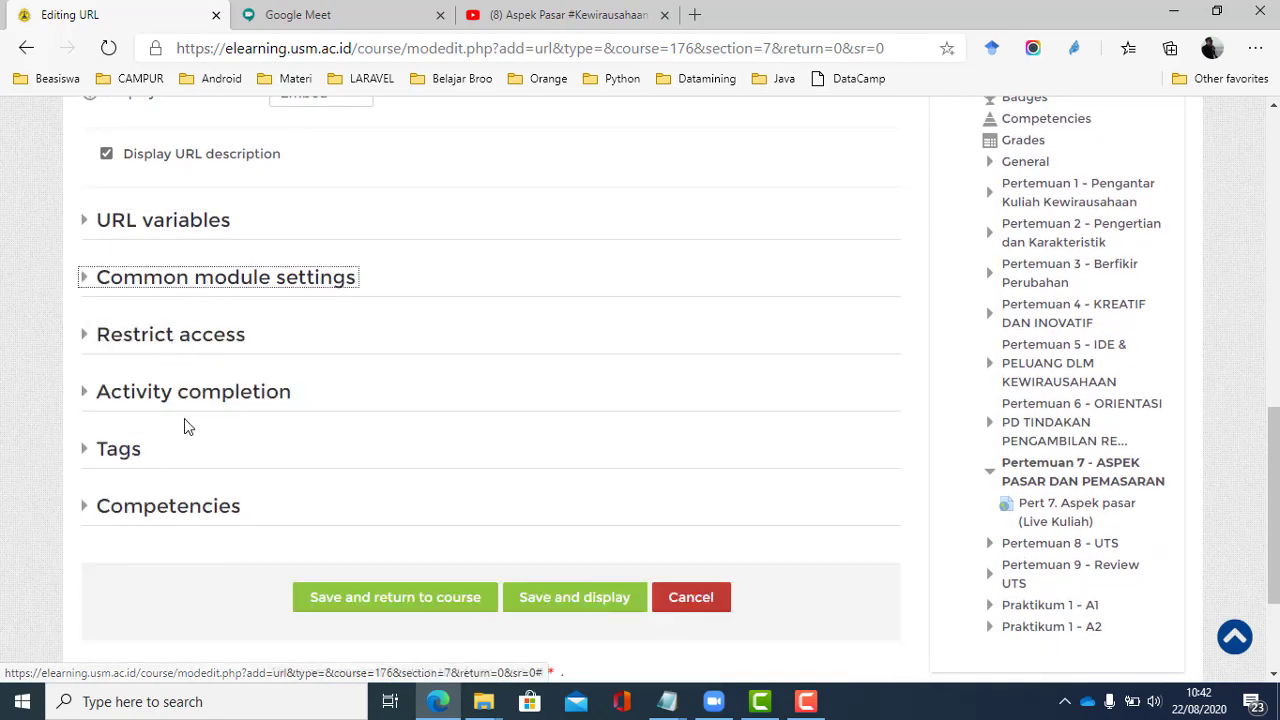
Save the new URL resource and return to the course page
{"action": "scroll", "coordinate": [184, 418], "scroll_direction": "up", "scroll_amount": 4}
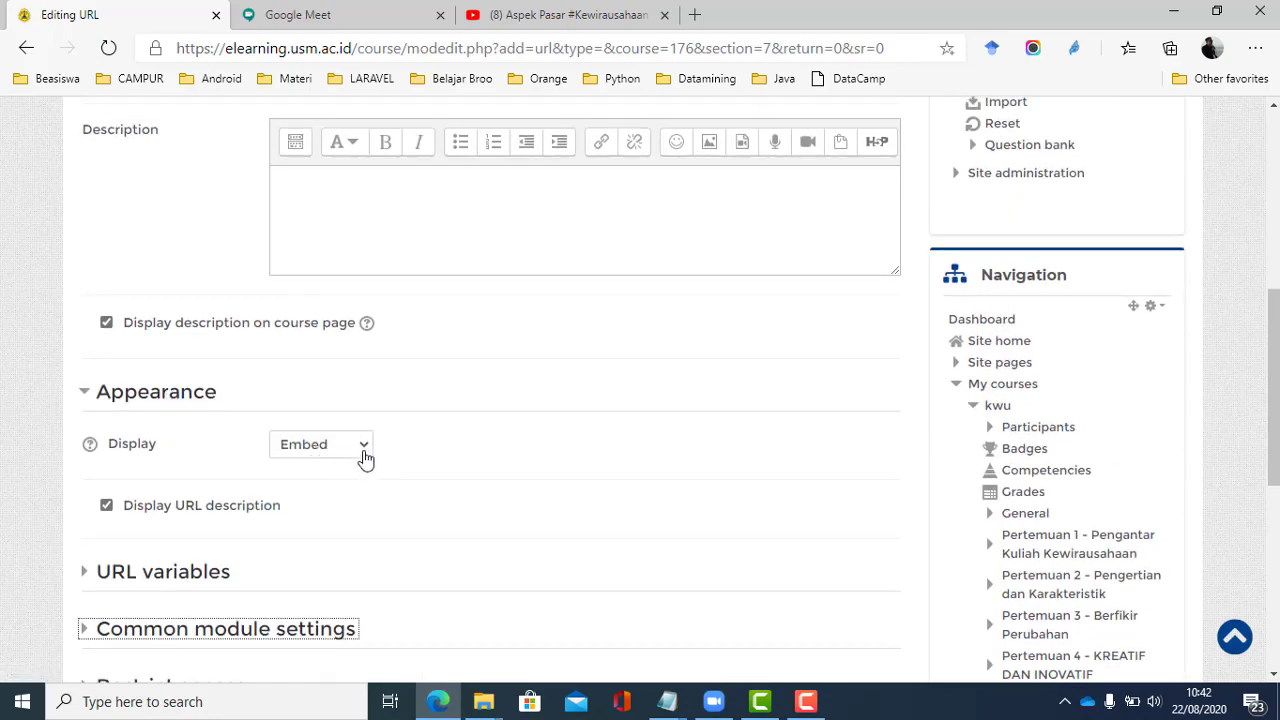
{"action": "scroll", "coordinate": [442, 466], "scroll_direction": "down", "scroll_amount": 4}
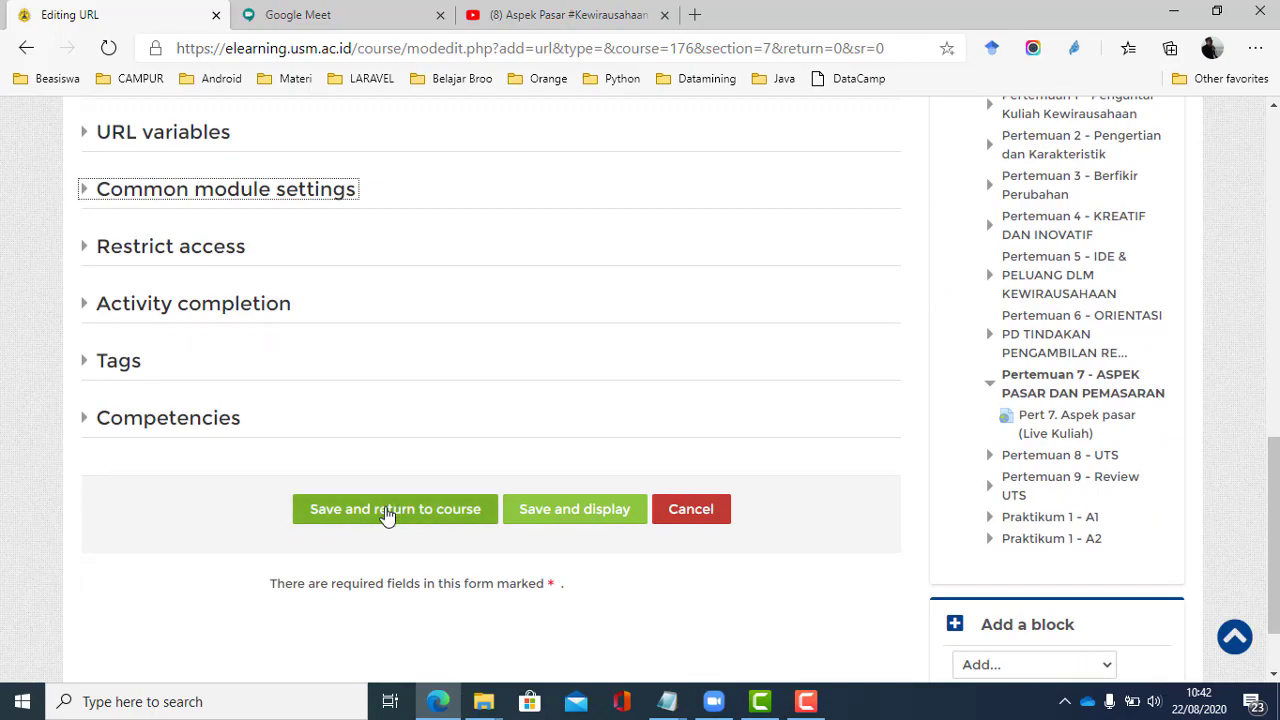
{"action": "left_click", "coordinate": [390, 513]}
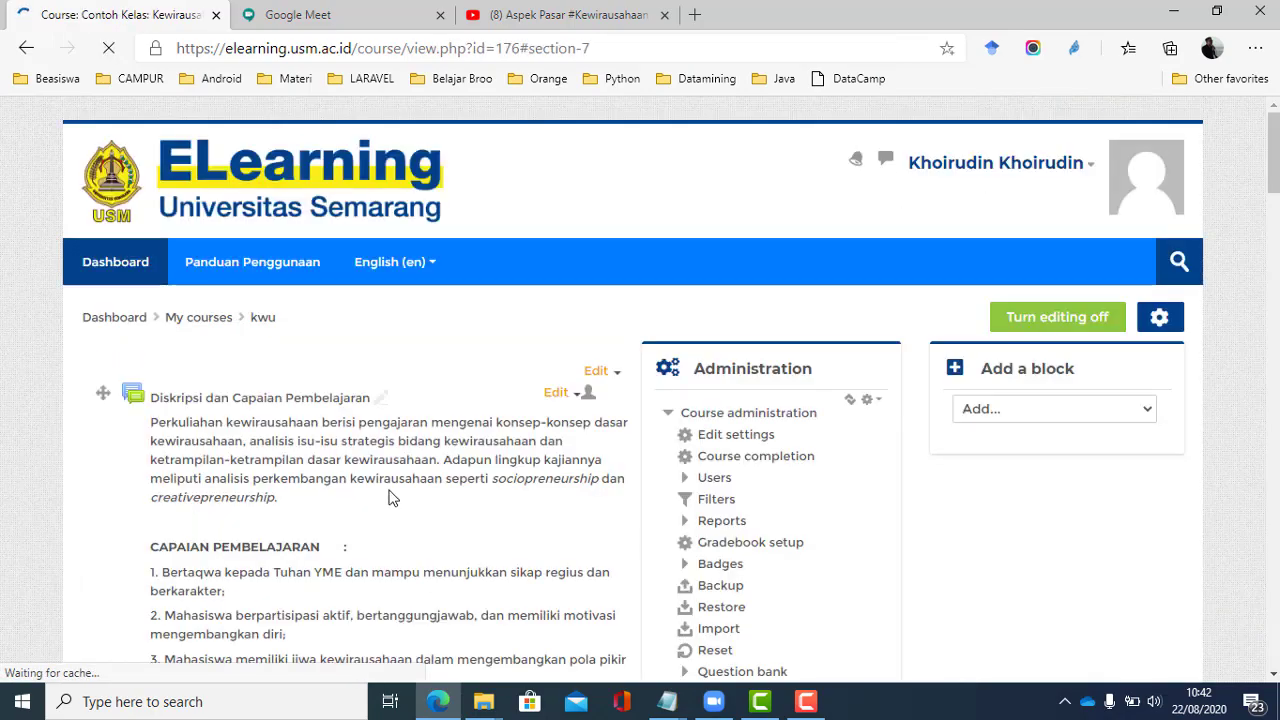
Turn course editing off and open the "Aspek pasar dan pemasaran" resource in Pertemuan 7
{"action": "scroll", "coordinate": [403, 482], "scroll_direction": "up", "scroll_amount": 8}
{"action": "scroll", "coordinate": [403, 484], "scroll_direction": "up", "scroll_amount": 15}
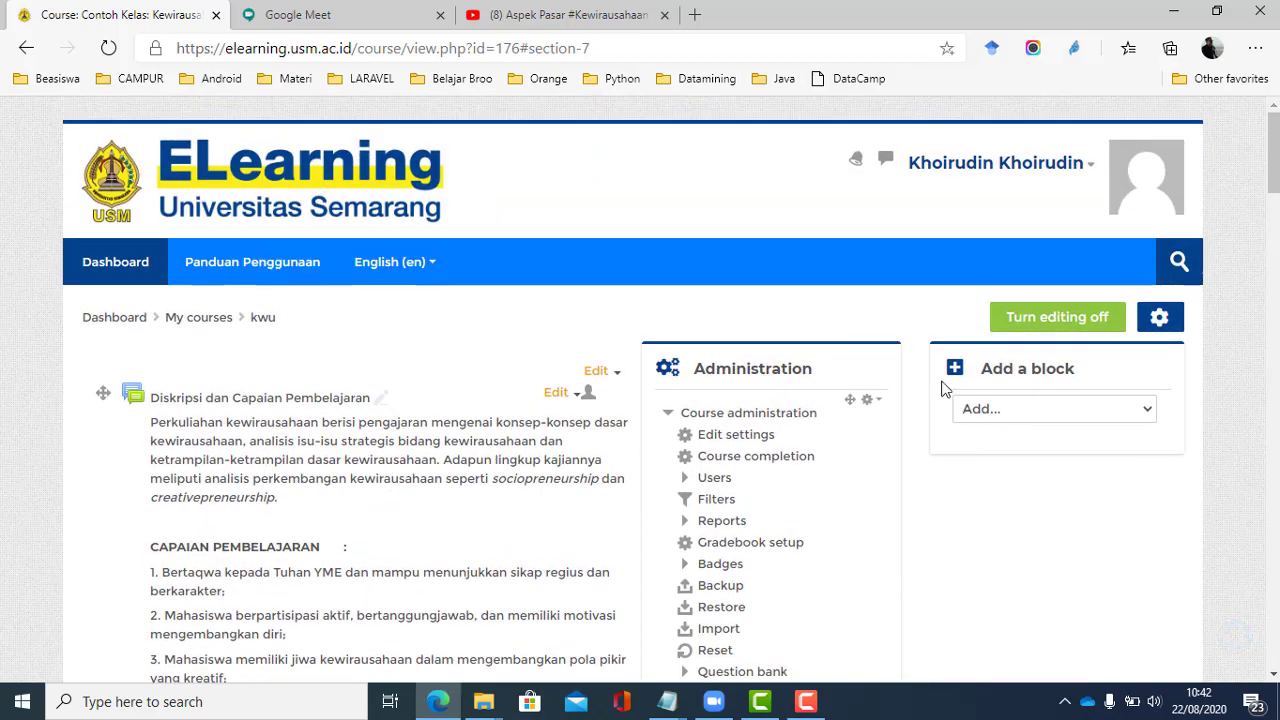
{"action": "left_click", "coordinate": [1052, 318]}
{"action": "scroll", "coordinate": [425, 432], "scroll_direction": "down", "scroll_amount": 2}
{"action": "scroll", "coordinate": [425, 432], "scroll_direction": "down", "scroll_amount": 20}
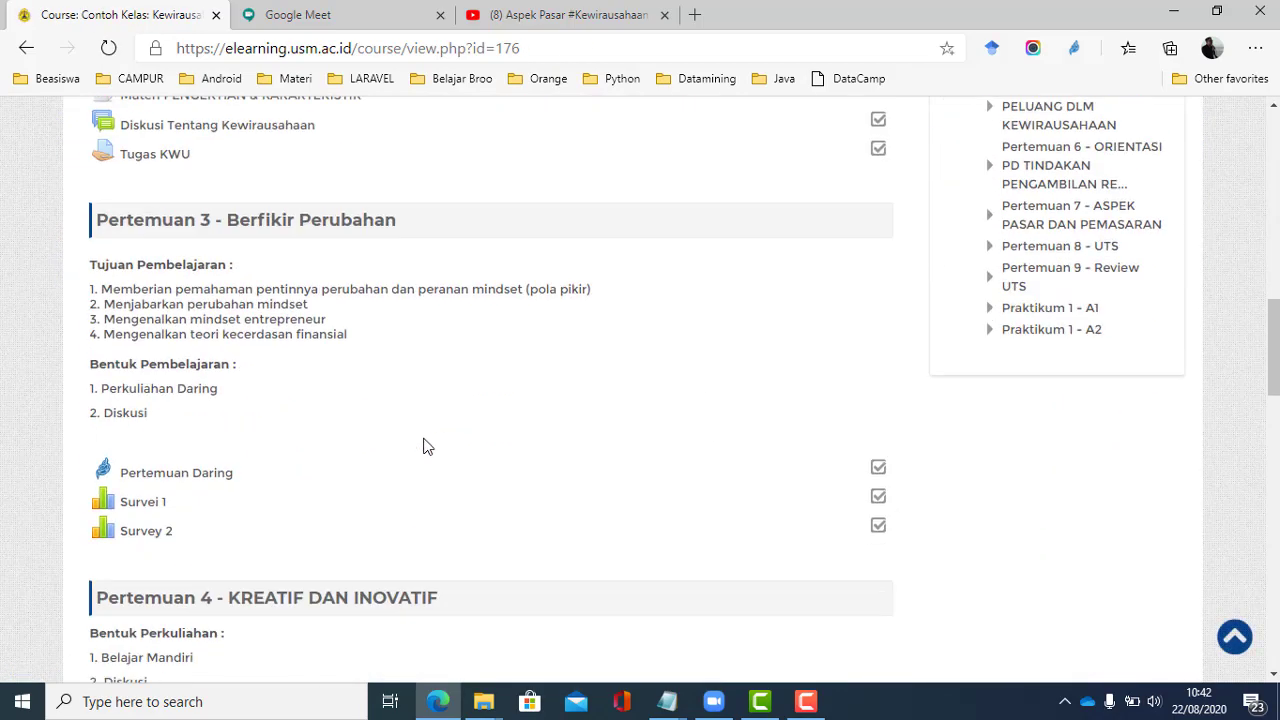
{"action": "scroll", "coordinate": [423, 451], "scroll_direction": "up", "scroll_amount": 3}
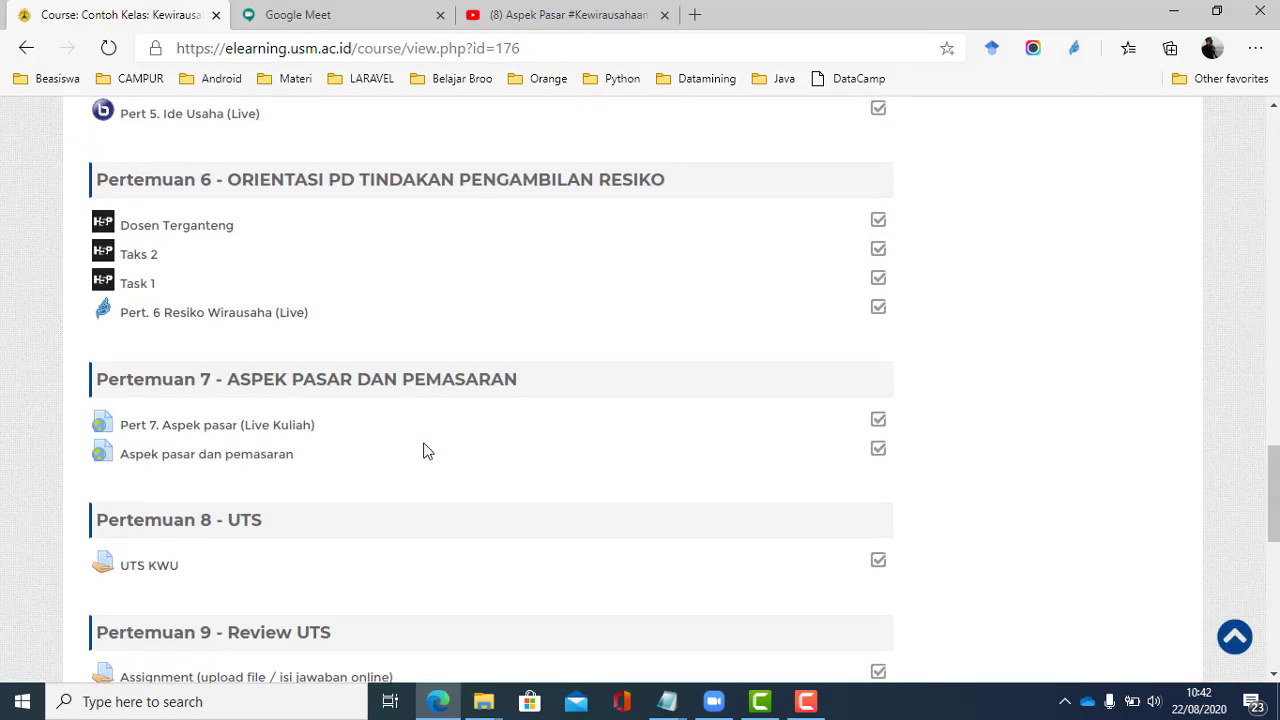
{"action": "left_click", "coordinate": [167, 466]}
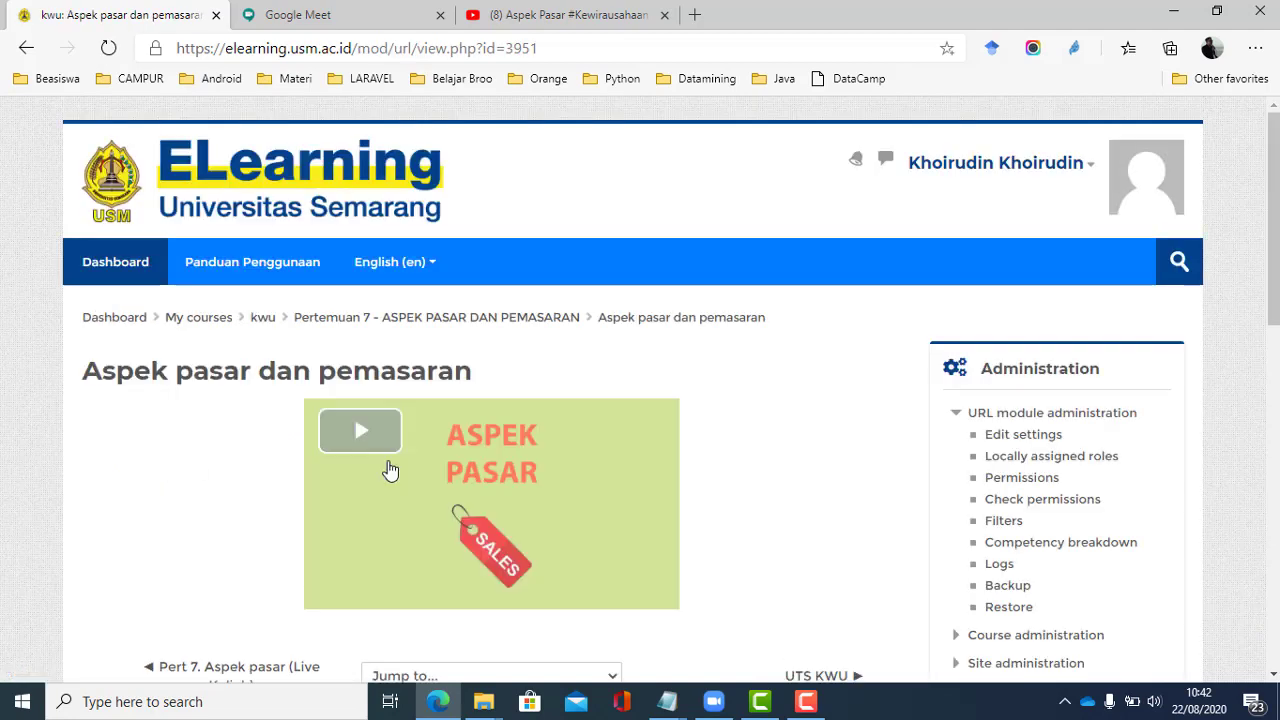
Test the embedded video on the resource page by playing it, skipping ahead and pausing it
{"action": "scroll", "coordinate": [491, 449], "scroll_direction": "down", "scroll_amount": 1}
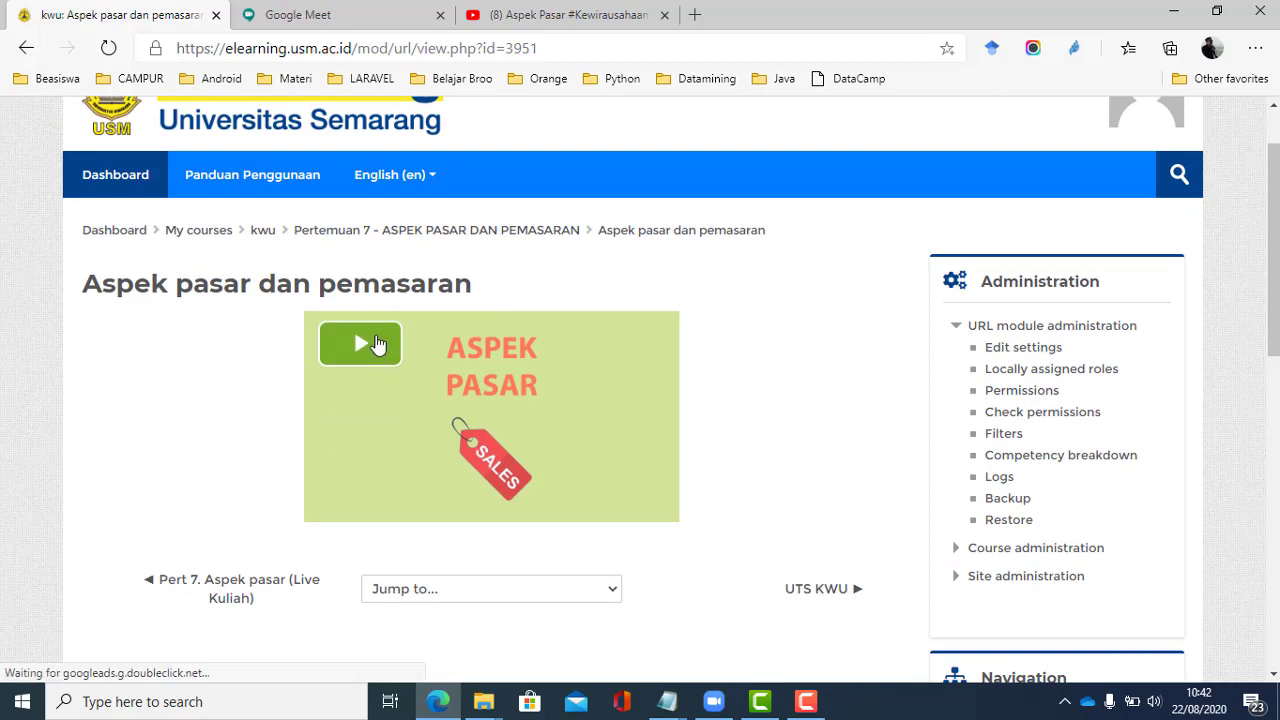
{"action": "left_click", "coordinate": [376, 344]}
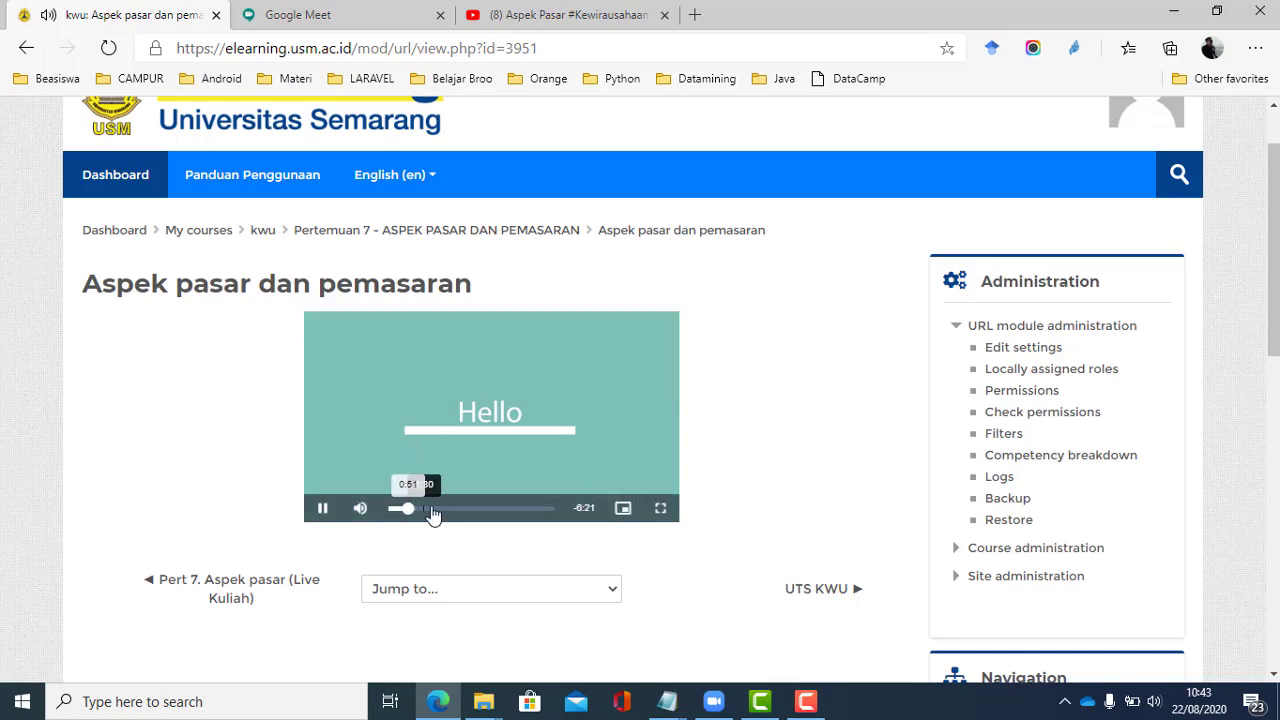
{"action": "left_click", "coordinate": [410, 508]}
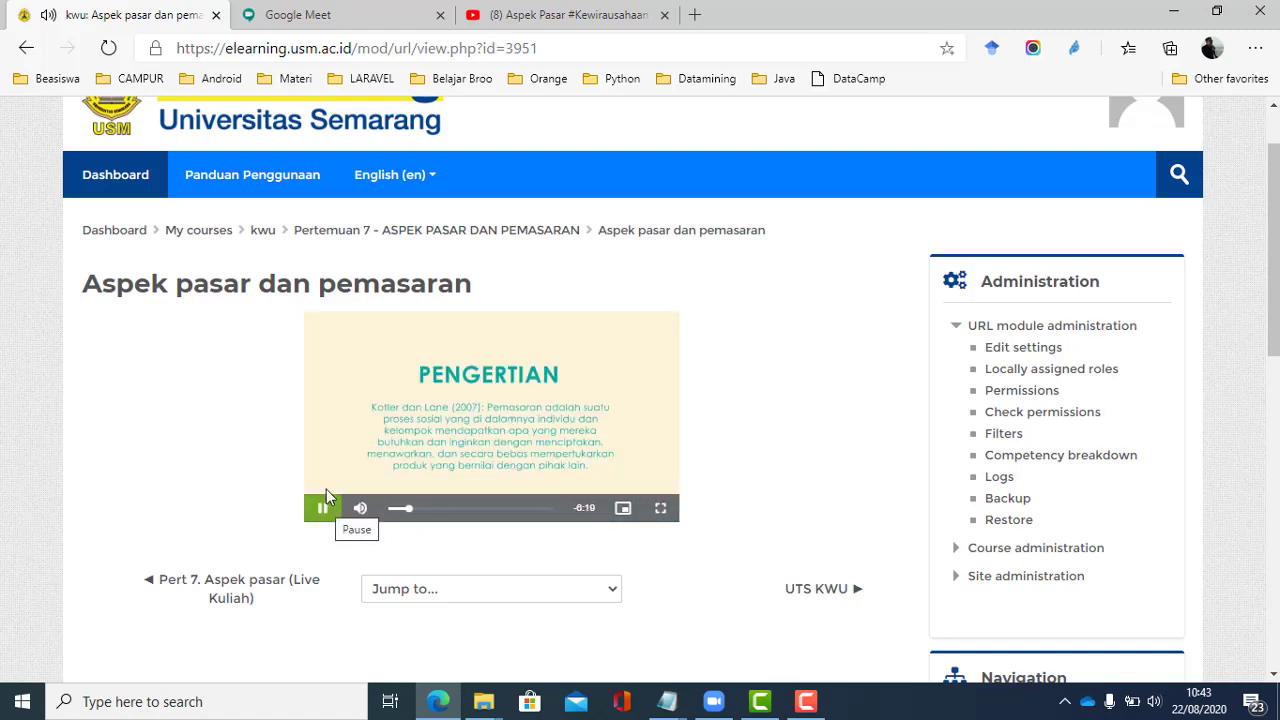
{"action": "left_click", "coordinate": [409, 438]}
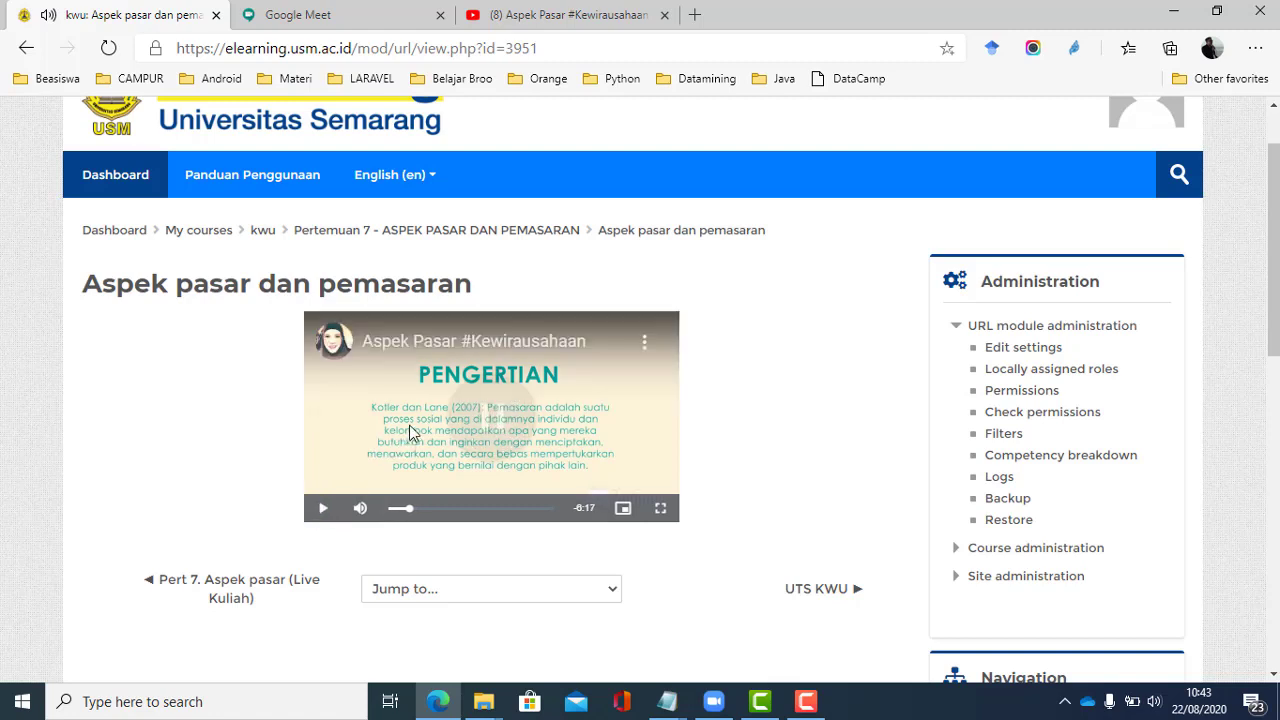
Return to the course from the Pertemuan 7 resource and turn course editing on
{"action": "left_click", "coordinate": [485, 236]}
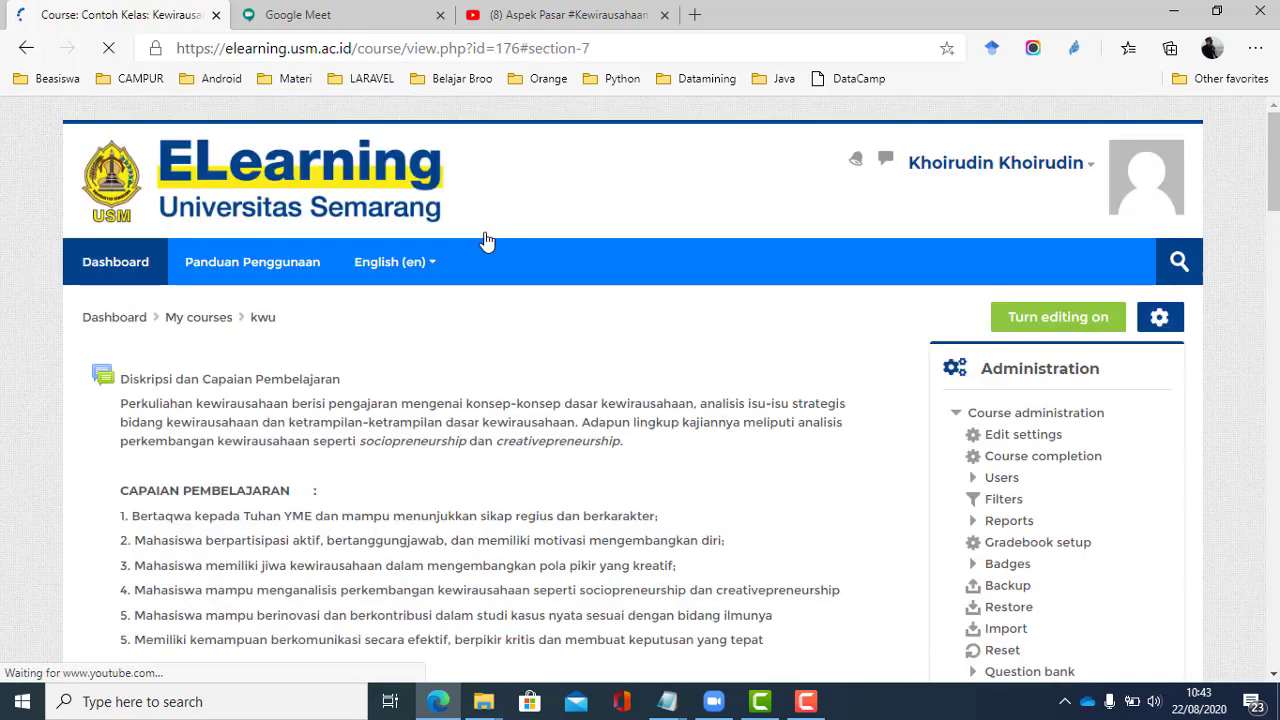
{"action": "scroll", "coordinate": [540, 360], "scroll_direction": "up", "scroll_amount": 15}
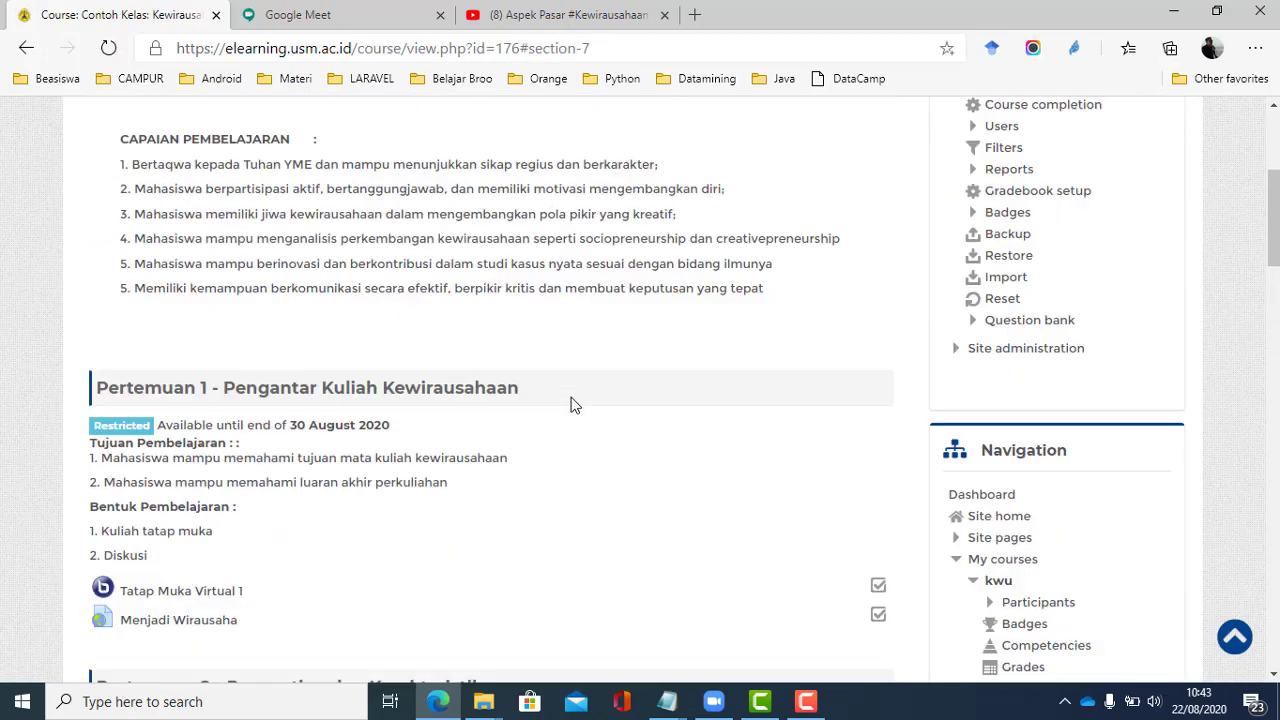
{"action": "scroll", "coordinate": [573, 404], "scroll_direction": "up", "scroll_amount": 3}
{"action": "left_click", "coordinate": [1030, 227]}
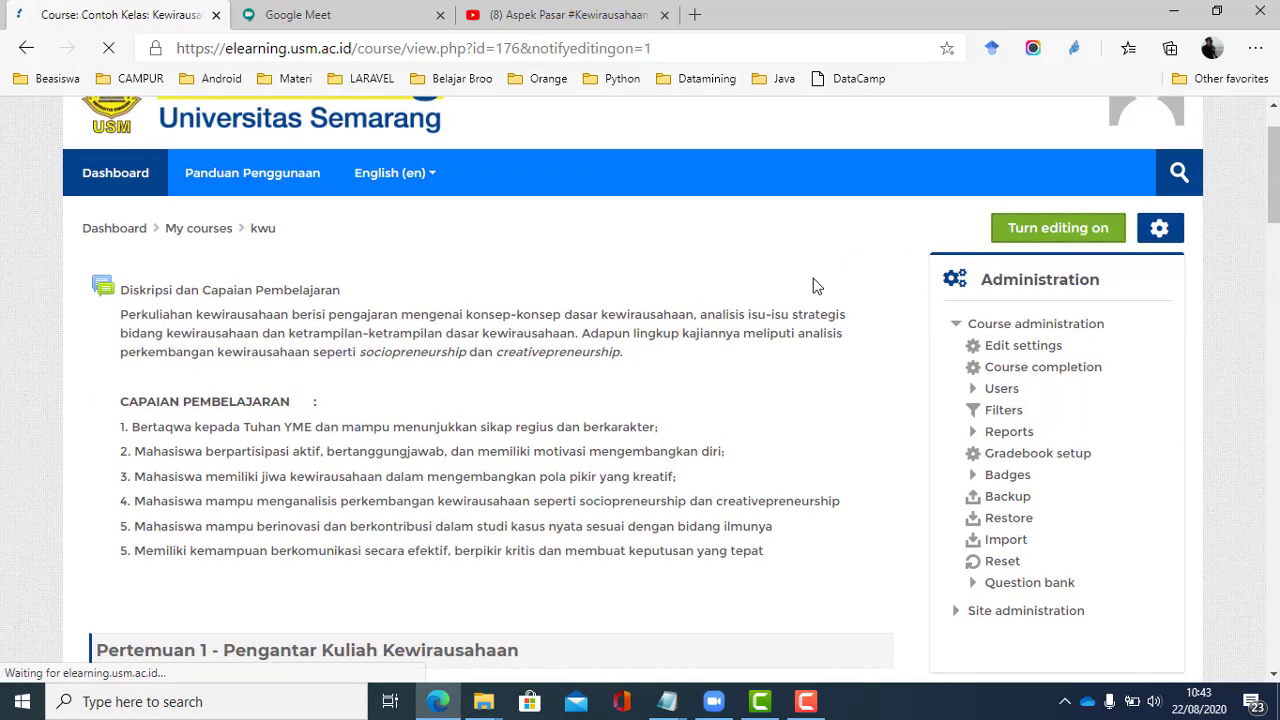
Open the activity and resource chooser for the section Pertemuan 7 - ASPEK PASAR DAN PEMASARAN
{"action": "scroll", "coordinate": [500, 448], "scroll_direction": "down", "scroll_amount": 3}
{"action": "scroll", "coordinate": [500, 448], "scroll_direction": "down", "scroll_amount": 20}
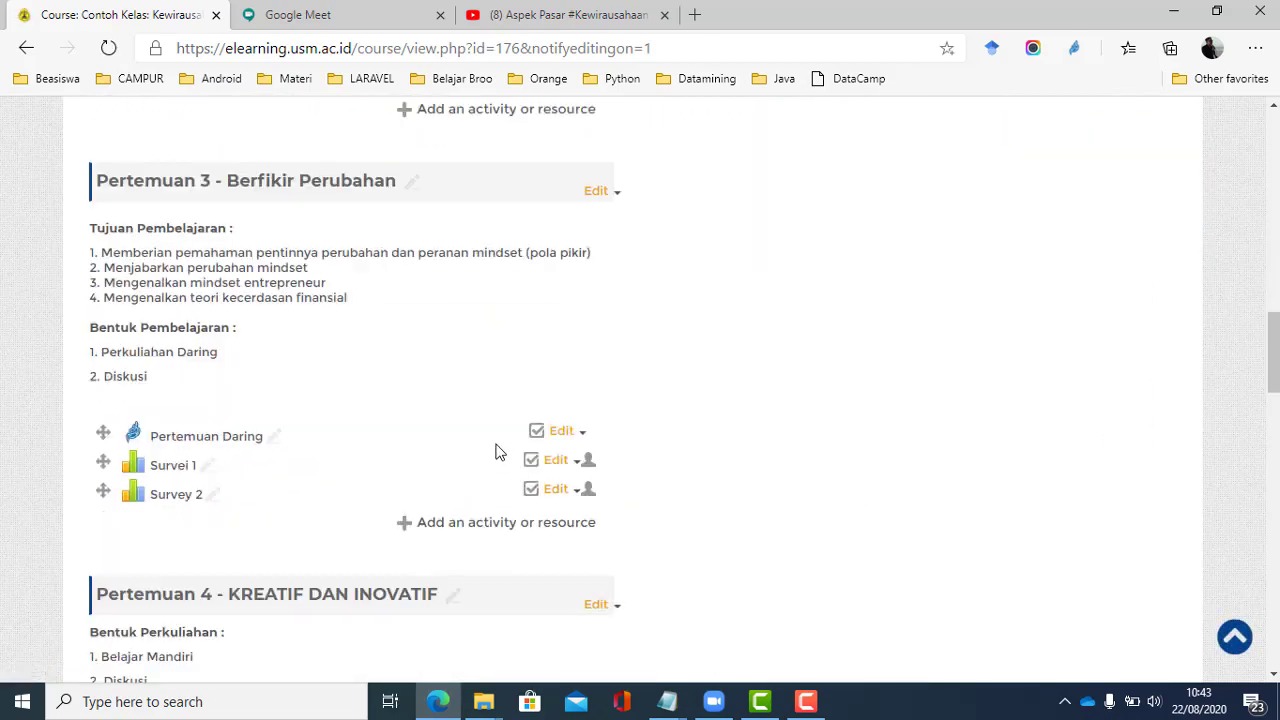
{"action": "scroll", "coordinate": [497, 451], "scroll_direction": "down", "scroll_amount": 4}
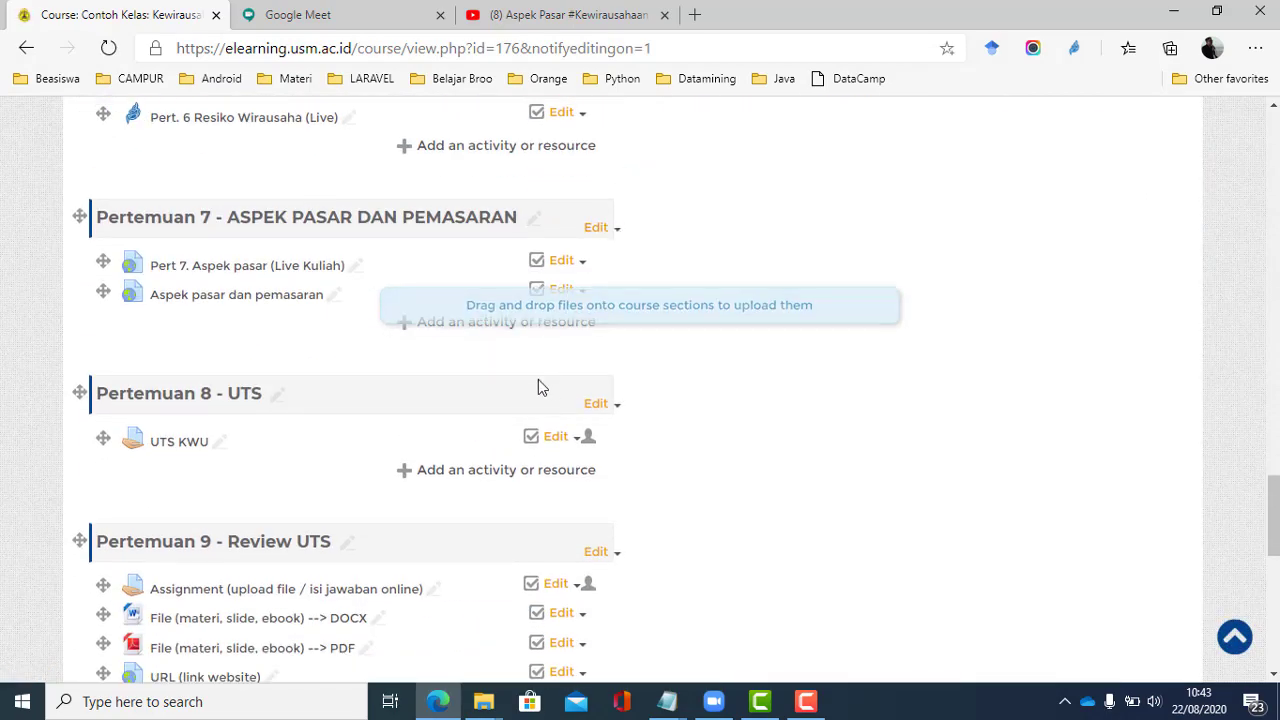
{"action": "left_click", "coordinate": [543, 330]}
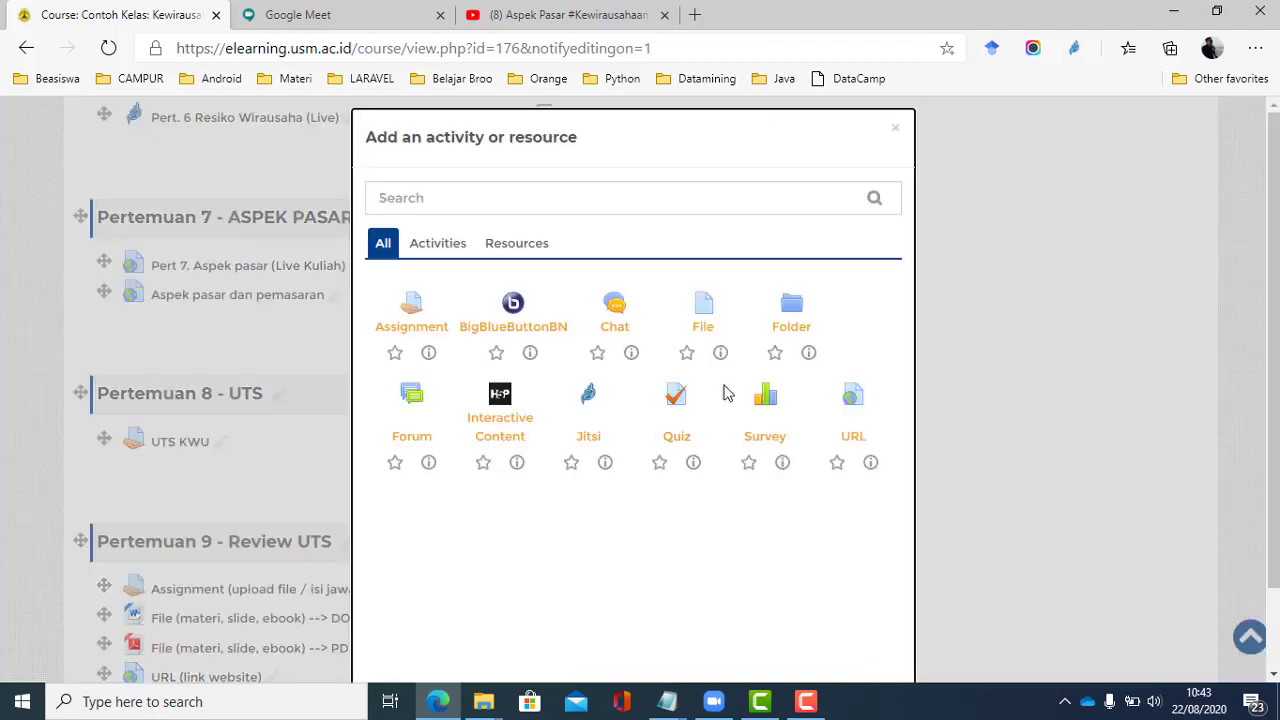